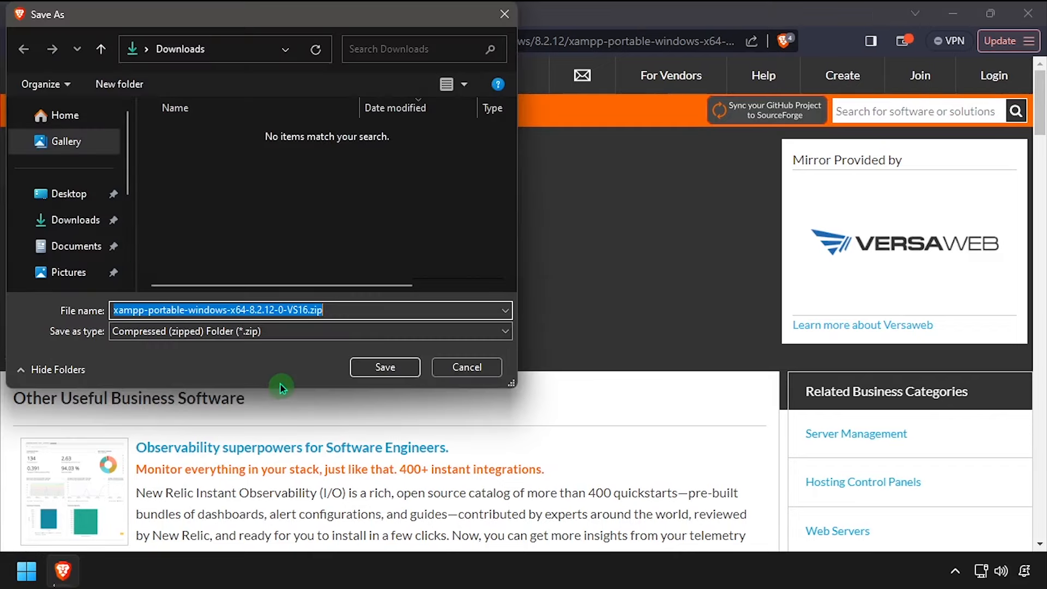
# Save xampp-portable-windows-x64-8.2.12-0-VS16.zip into the Downloads folder
pyautogui.click(383, 376)
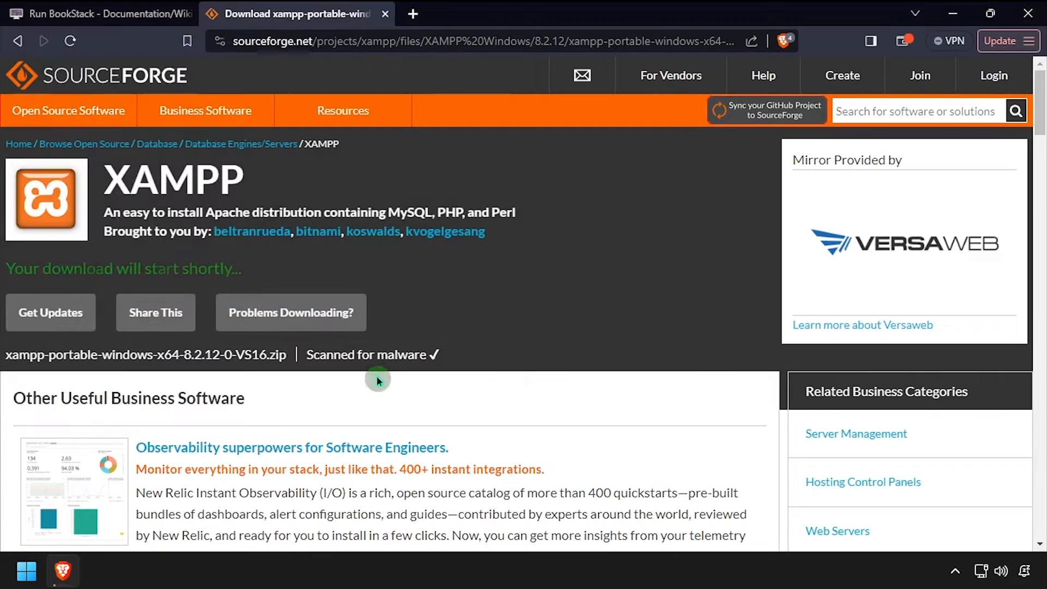
# Download the BookStack source code zip, BookStack-24.02.zip, into Downloads
pyautogui.middleClick(294, 26)
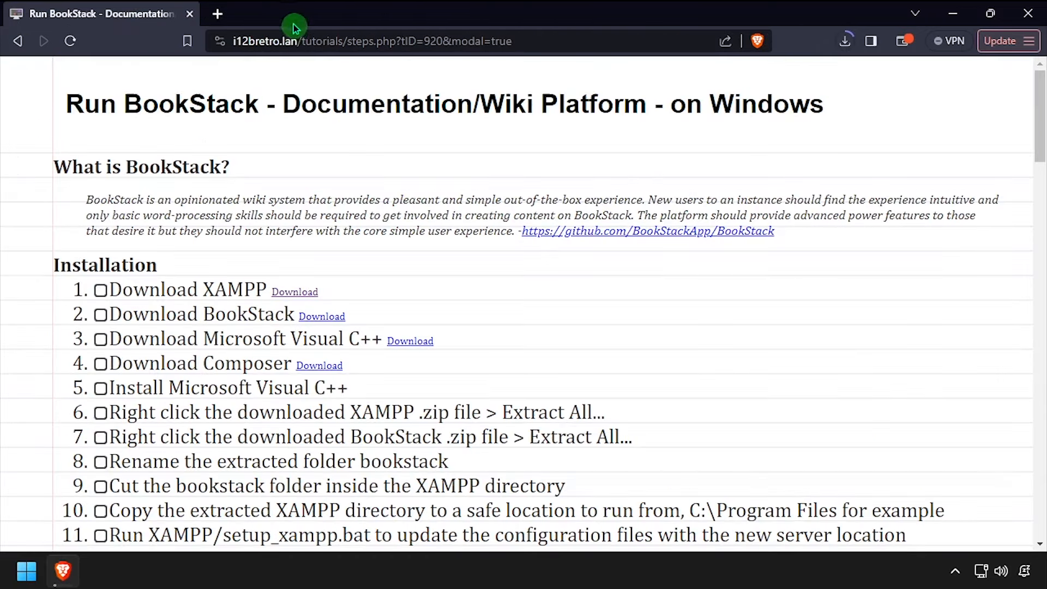
pyautogui.click(319, 318)
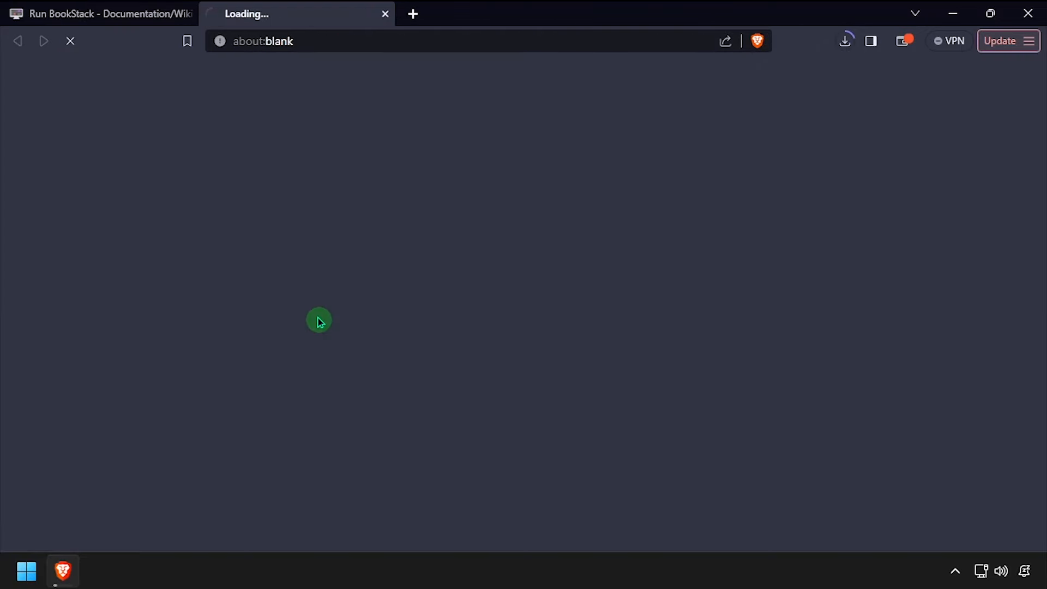
pyautogui.scroll(-15, 316, 321)
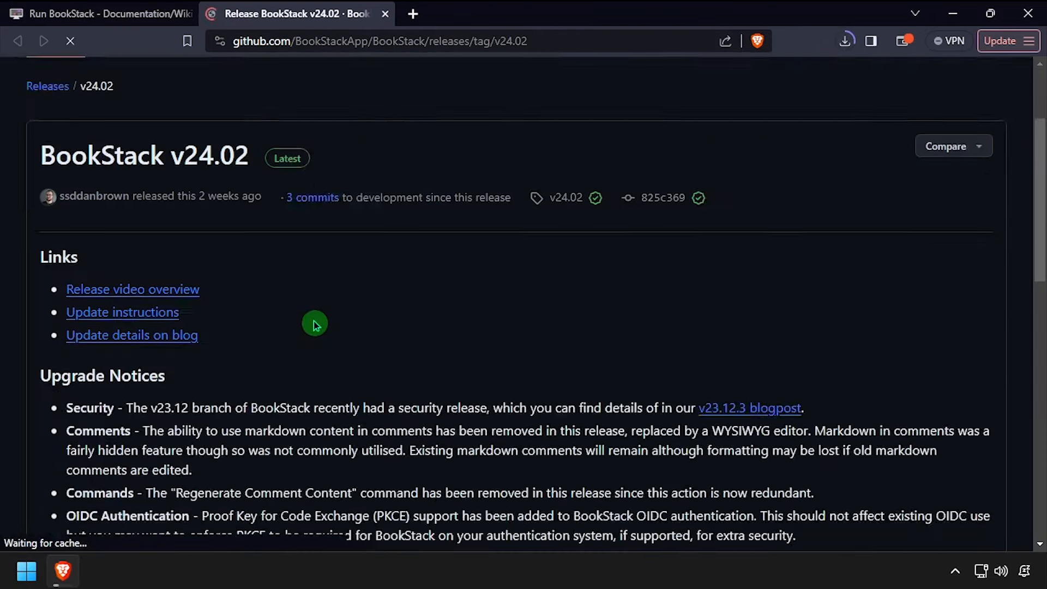
pyautogui.scroll(-3, 311, 323)
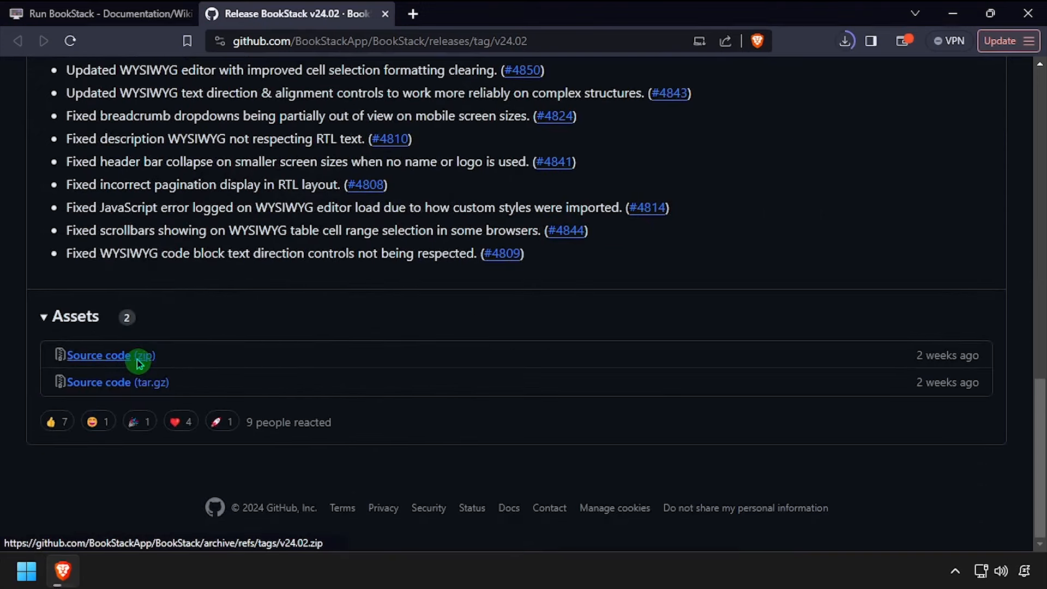
pyautogui.click(139, 364)
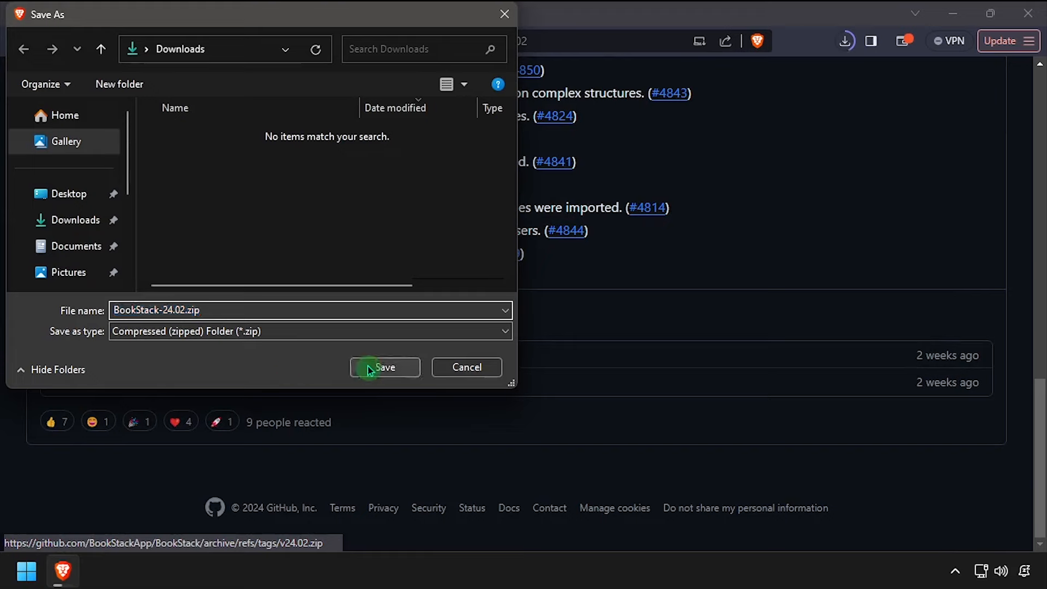
pyautogui.click(383, 367)
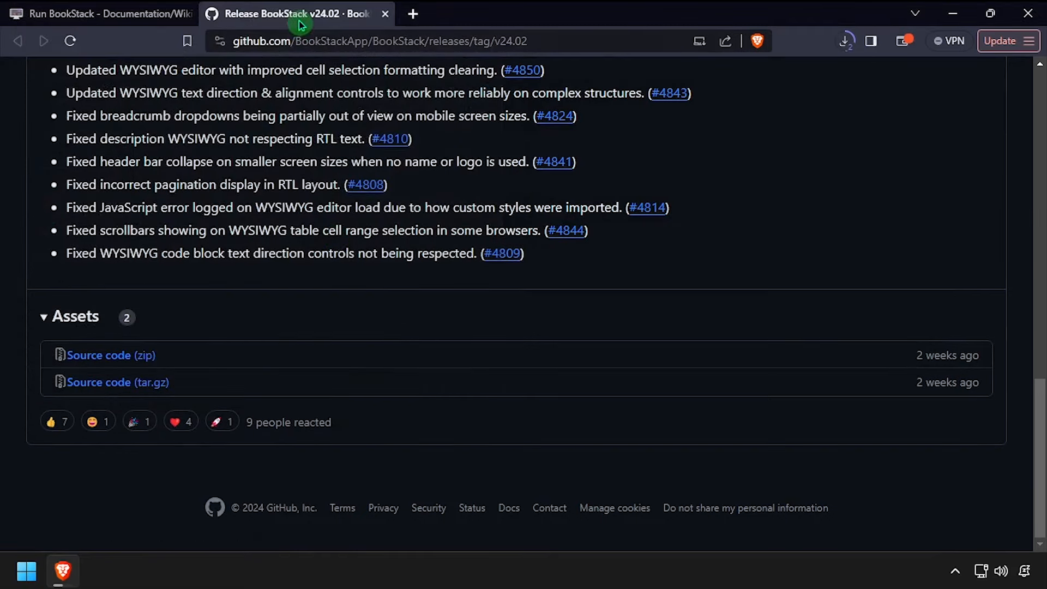
# Save VC_redist.x64.exe and Composer-Setup.exe into Downloads
pyautogui.middleClick(301, 24)
pyautogui.click(410, 342)
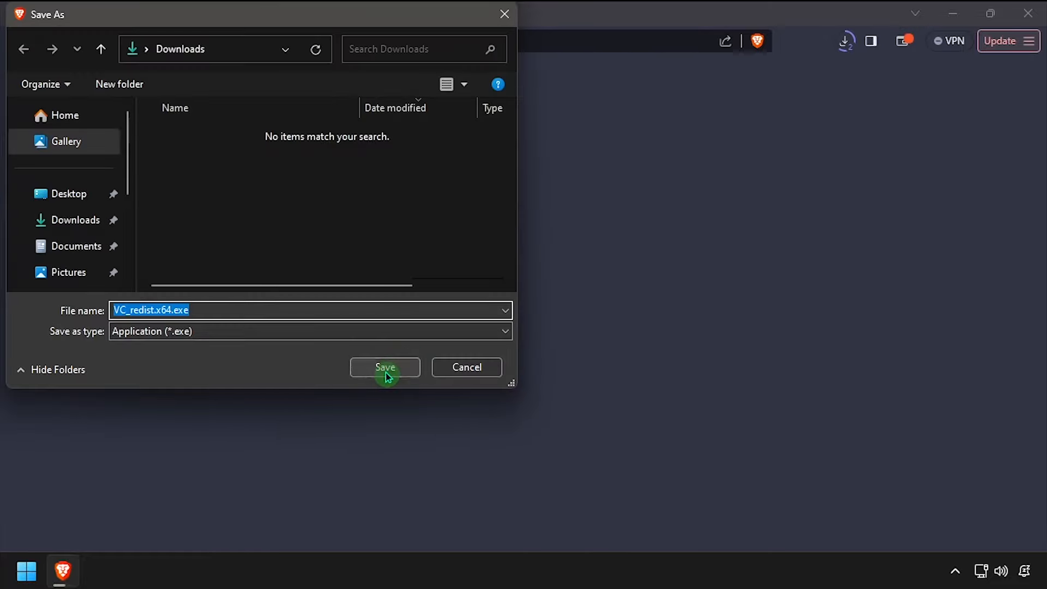
pyautogui.click(385, 367)
pyautogui.click(319, 366)
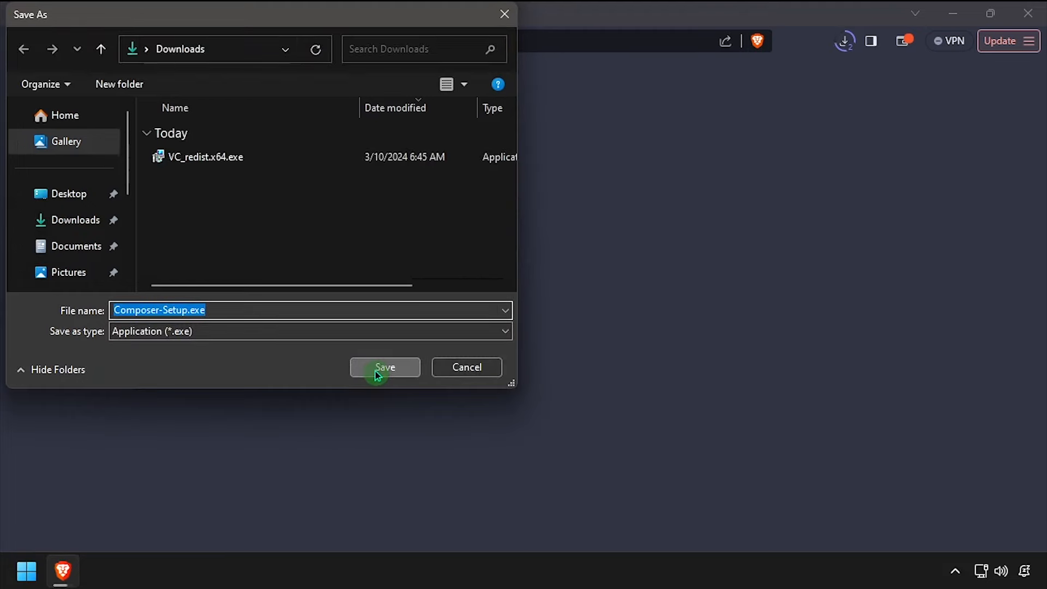
pyautogui.click(375, 371)
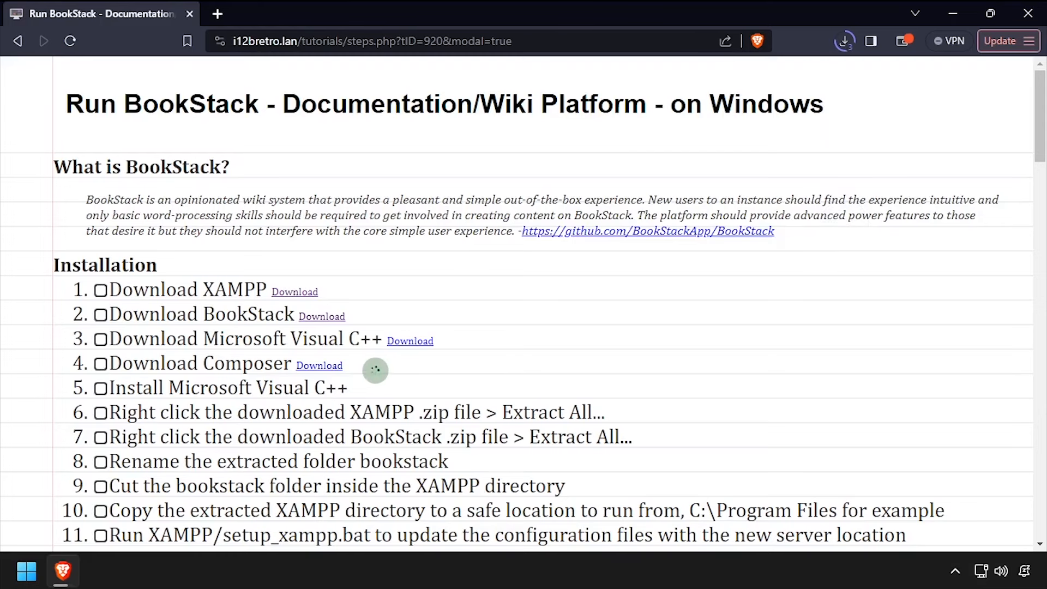
# Install the Visual C++ 2015-2019 x64 redistributable by running VC_redist.x64.exe from Downloads
pyautogui.click(884, 42)
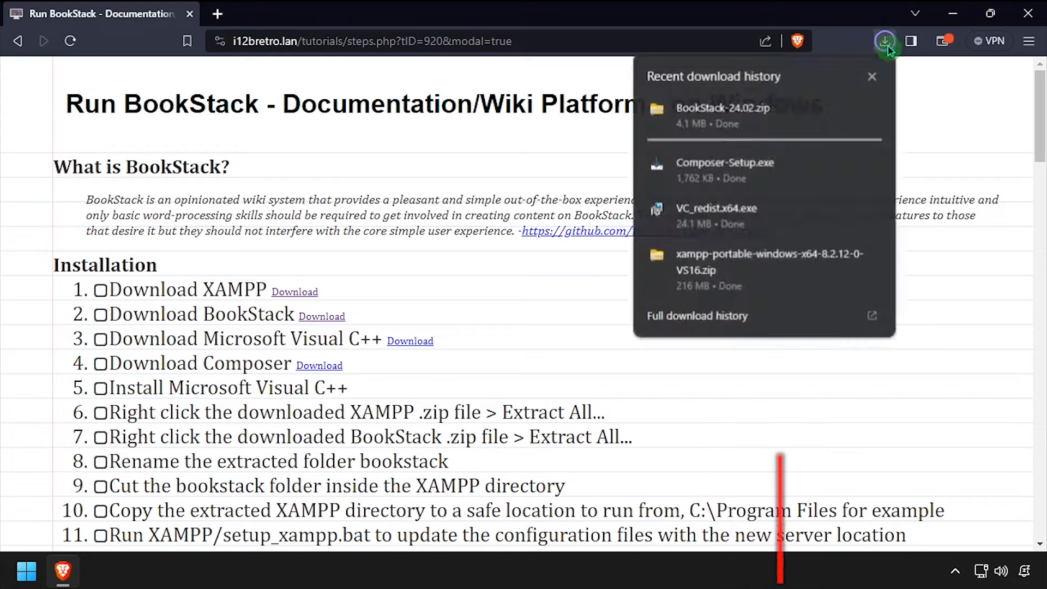
pyautogui.click(845, 167)
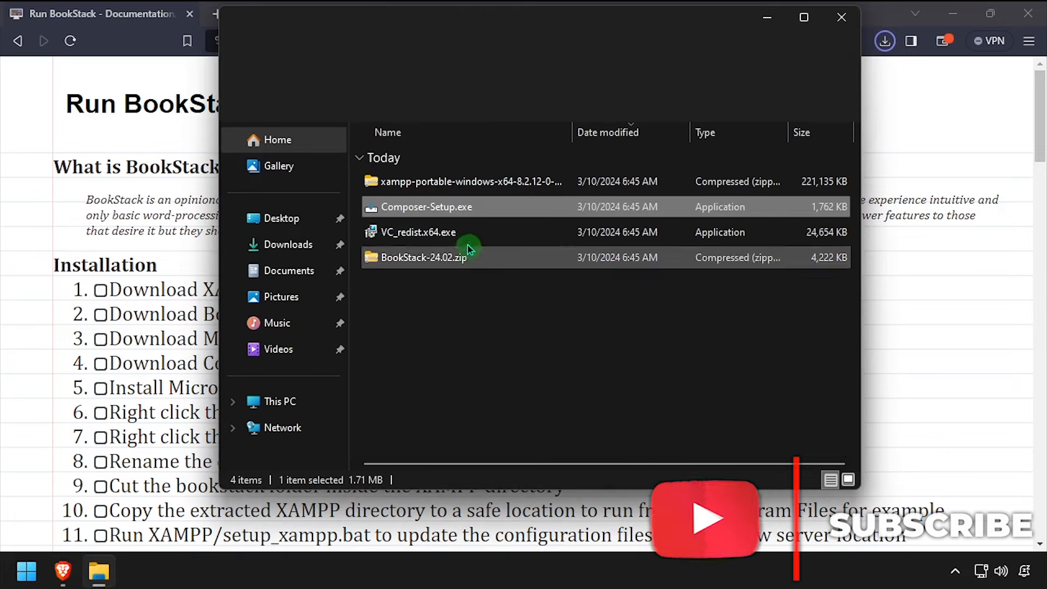
pyautogui.doubleClick(444, 236)
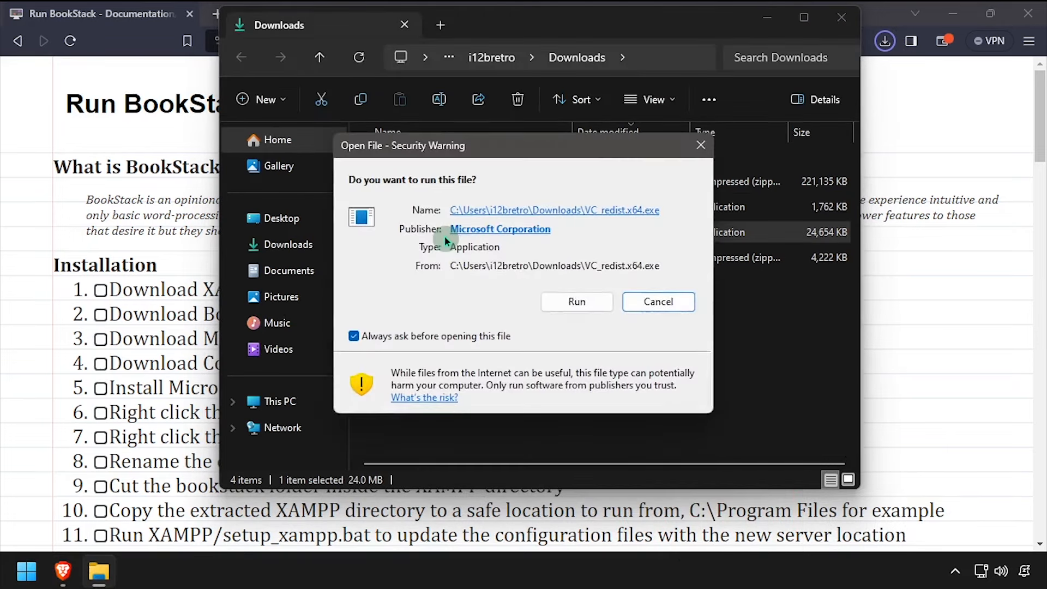
pyautogui.click(576, 303)
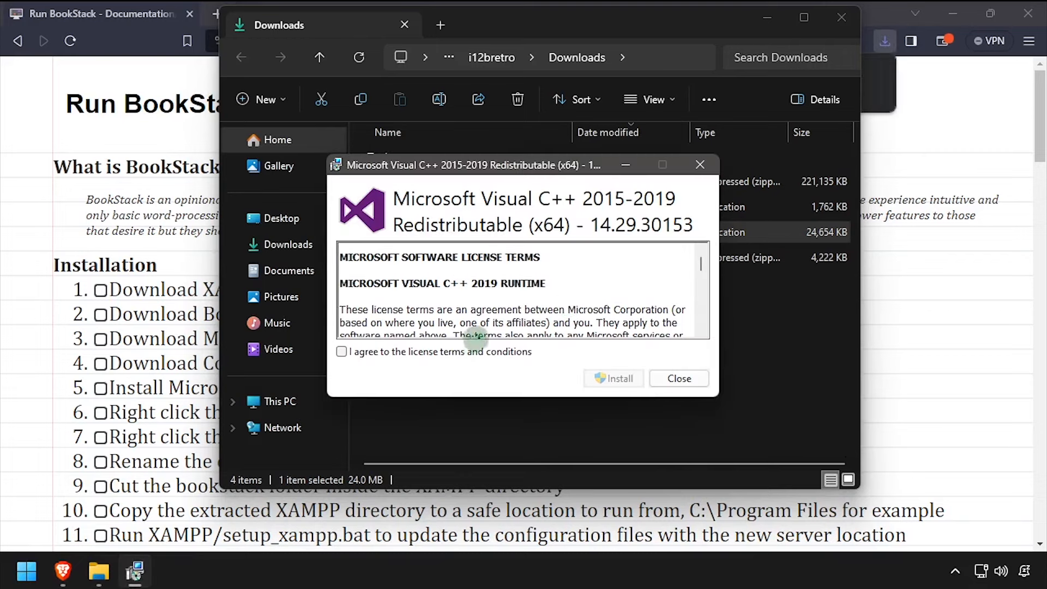
pyautogui.click(614, 379)
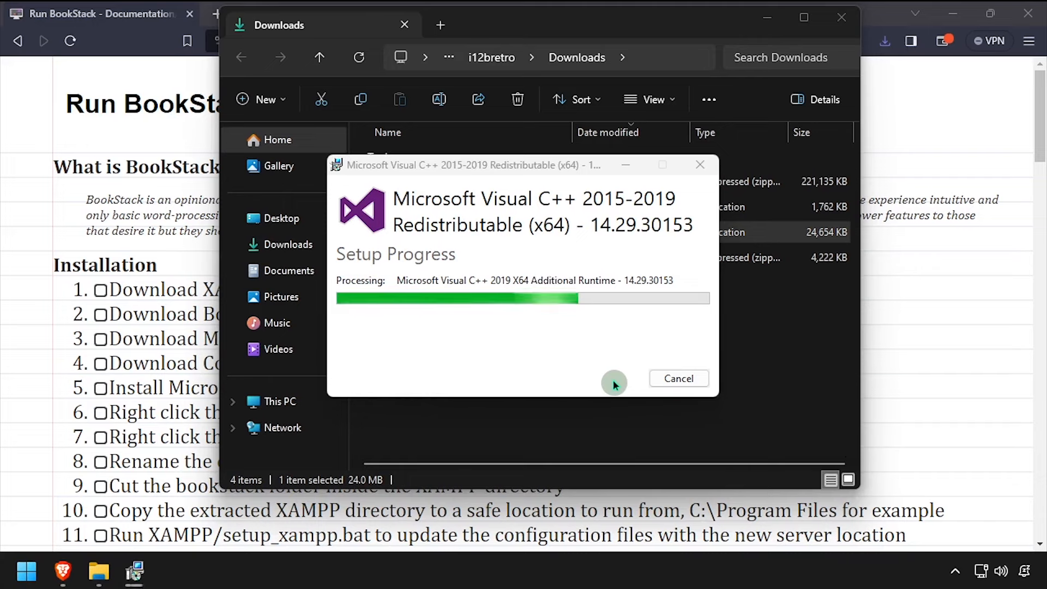
pyautogui.click(675, 378)
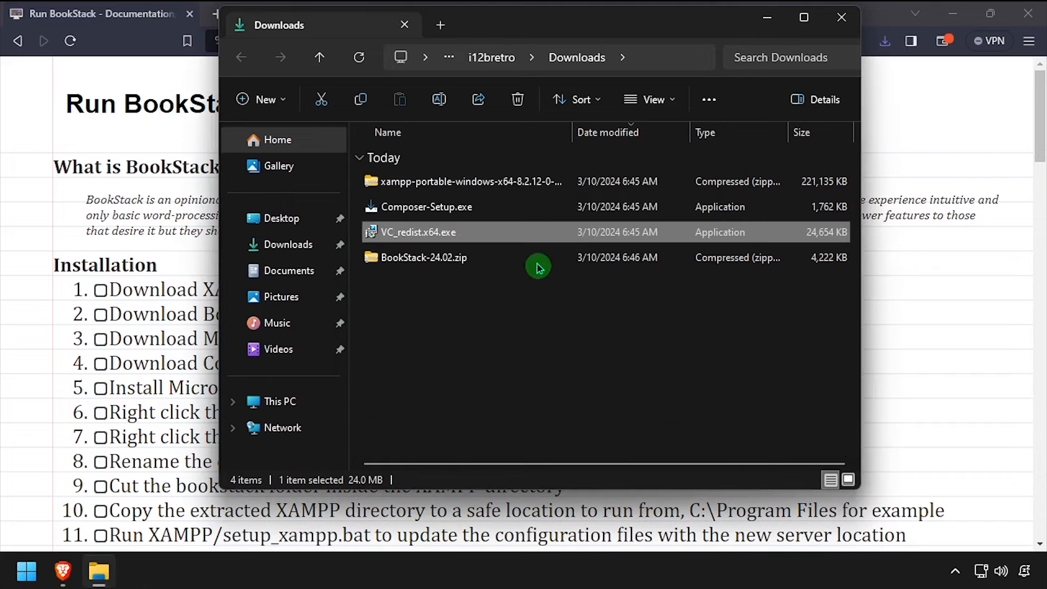
# Extract the XAMPP portable zip into Downloads with 7-Zip Extract Here
pyautogui.click(465, 191)
pyautogui.rightClick(465, 190)
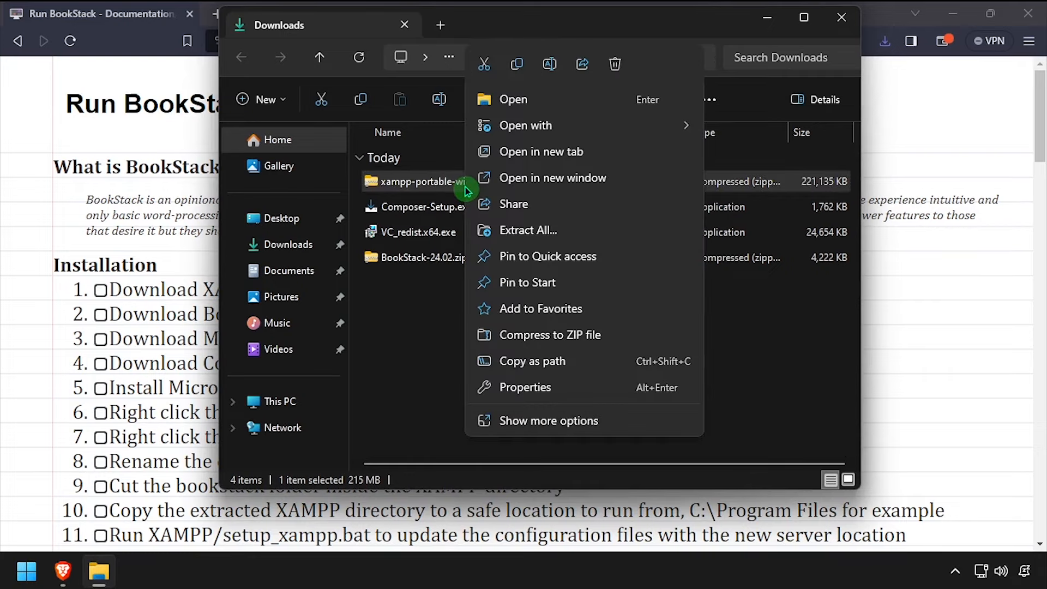
pyautogui.click(551, 420)
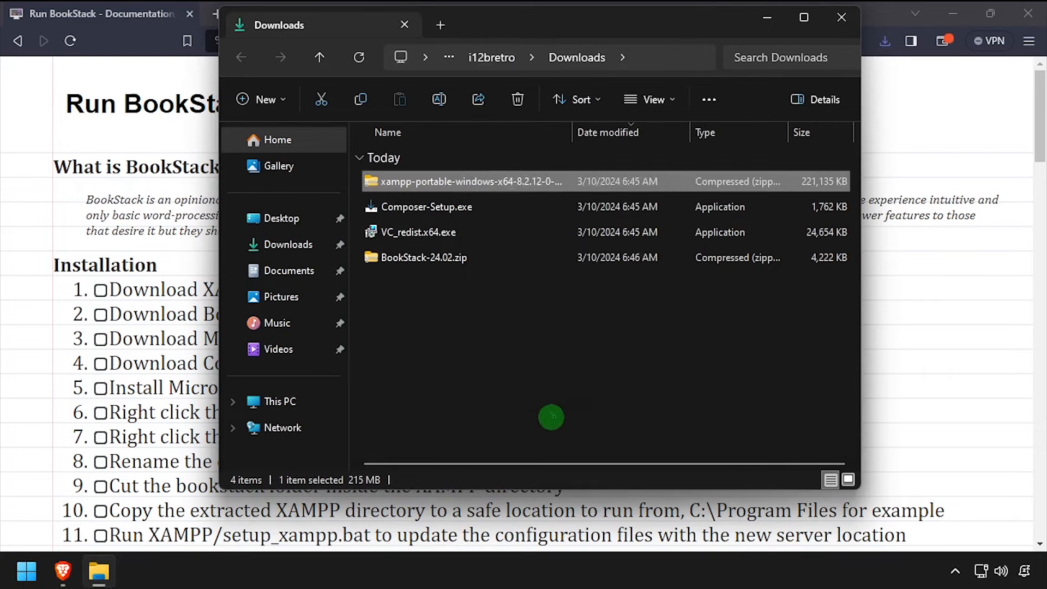
pyautogui.moveTo(603, 241)
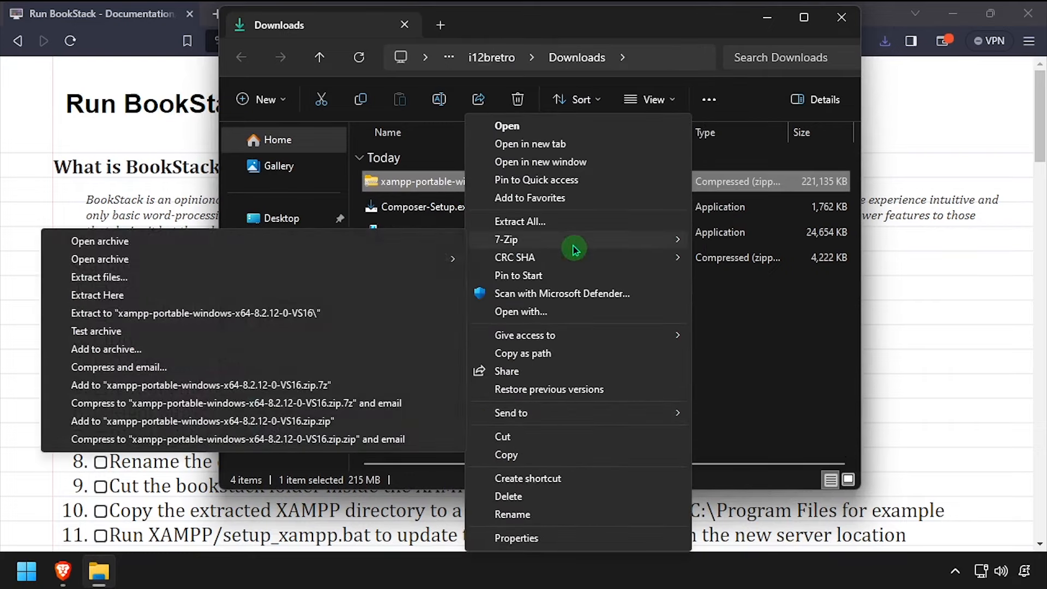
pyautogui.click(391, 298)
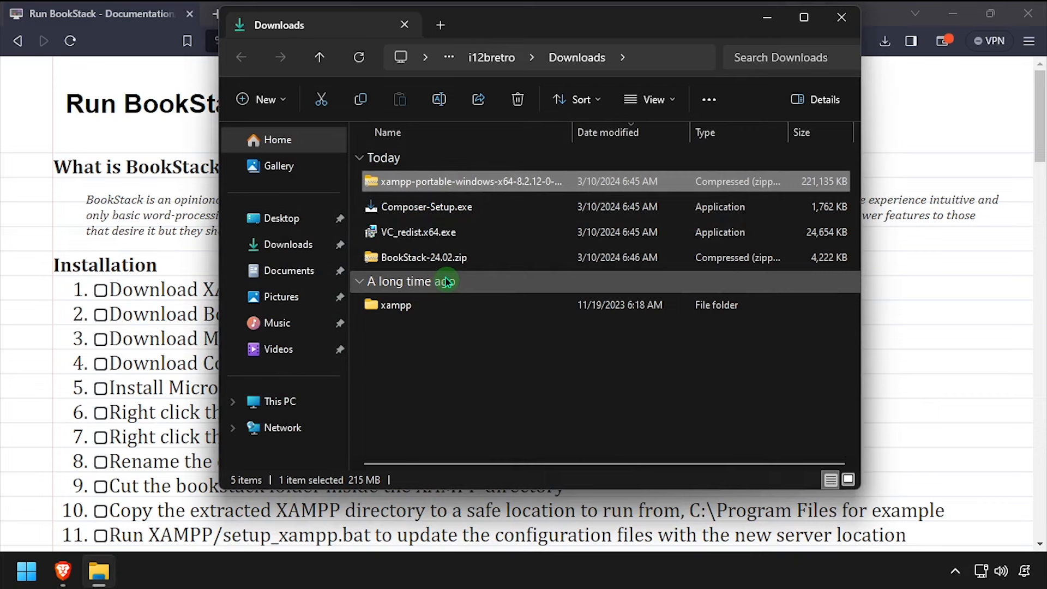
# Extract BookStack-24.02.zip into Downloads and select the resulting BookStack-24.02 folder
pyautogui.click(461, 260)
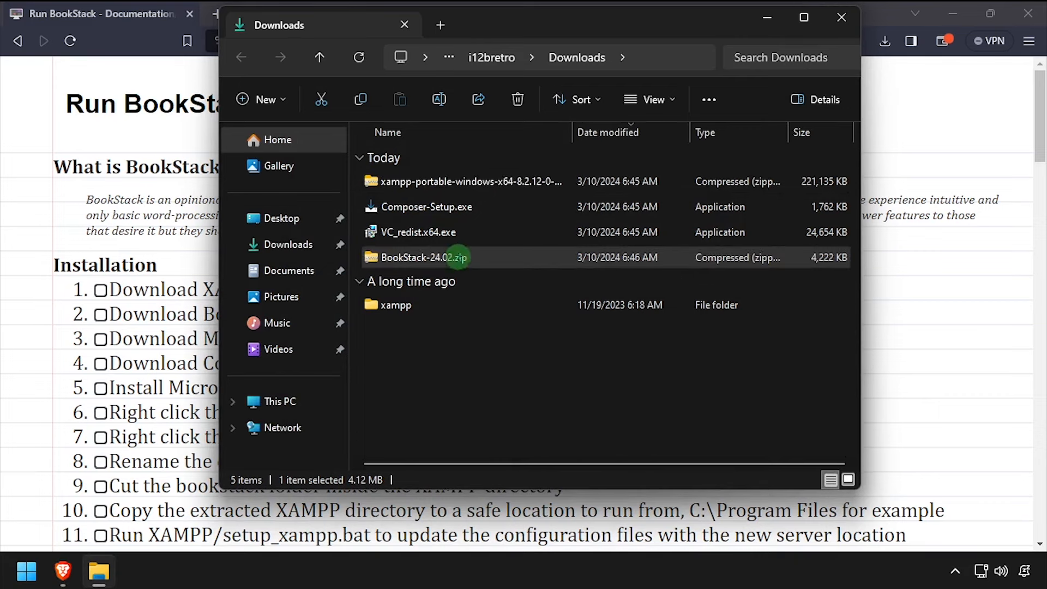
pyautogui.rightClick(458, 260)
pyautogui.click(559, 421)
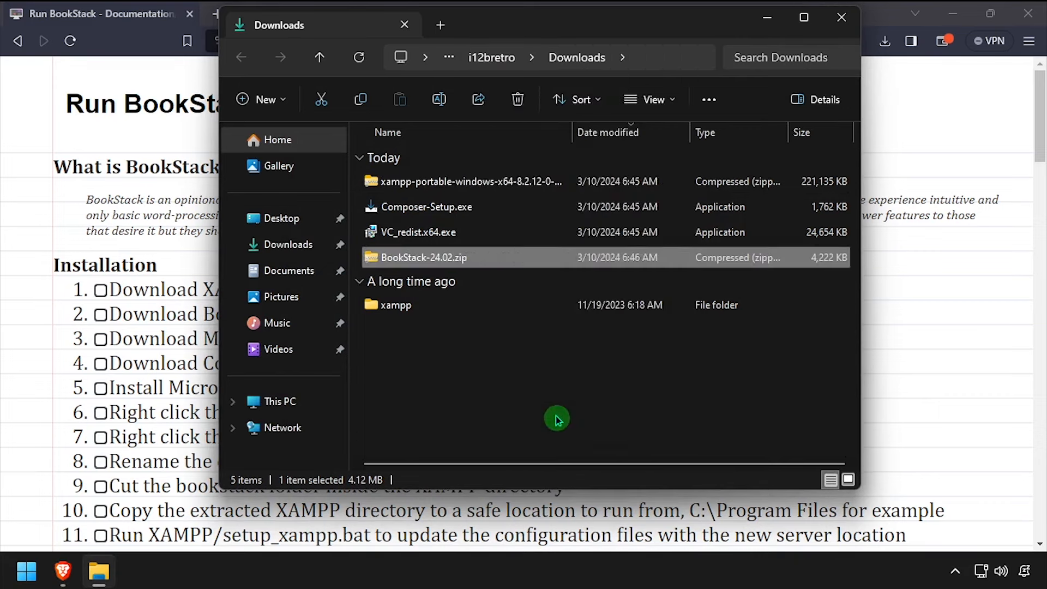
pyautogui.moveTo(544, 246)
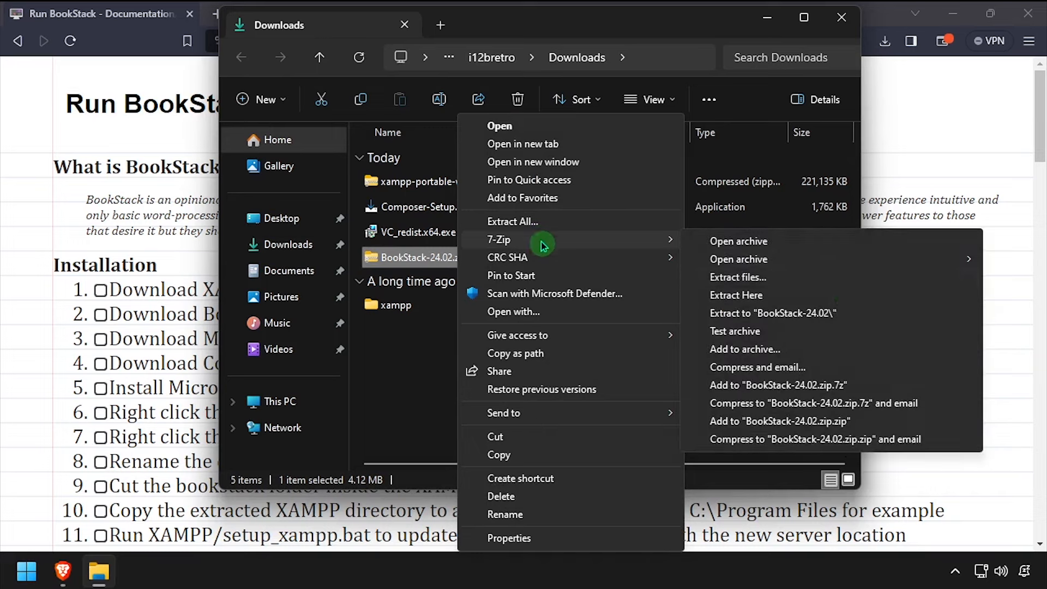
pyautogui.click(816, 299)
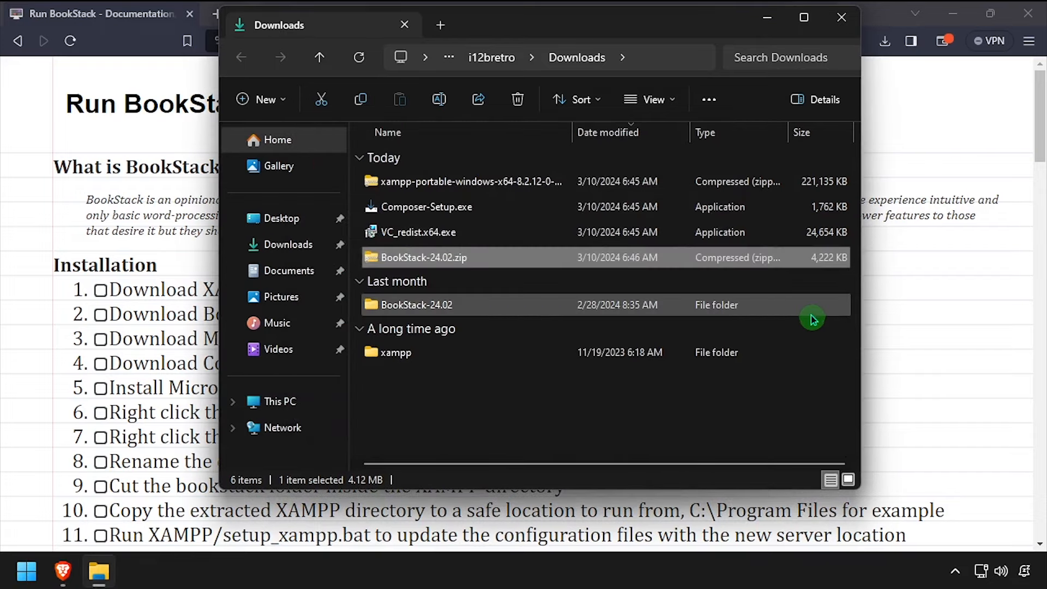
pyautogui.click(442, 309)
# Rename the BookStack-24.02 folder to bookstack
pyautogui.press('F2')
pyautogui.write('bookstack')
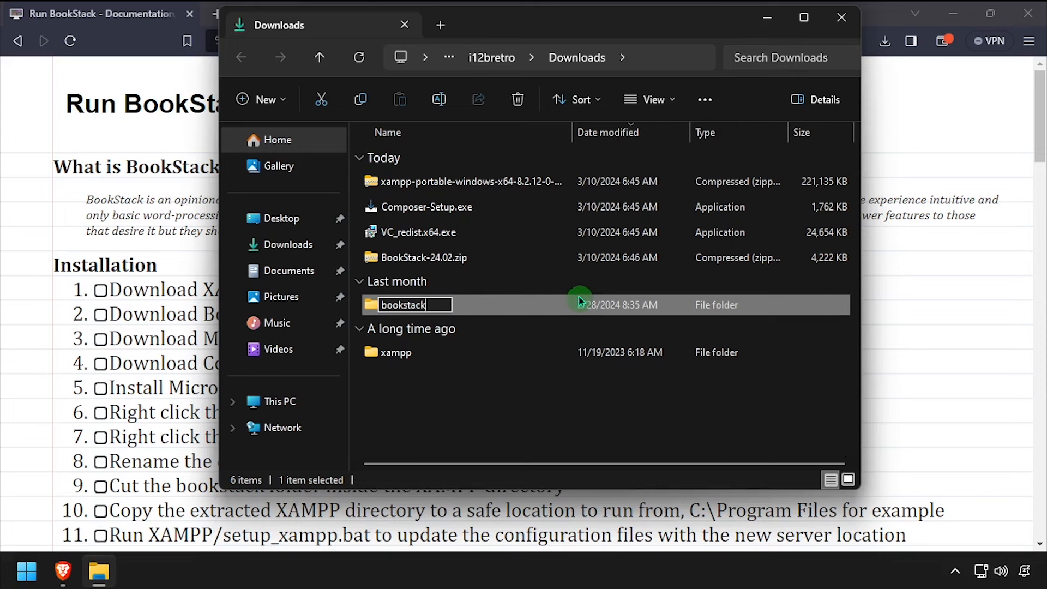
pyautogui.press('Return')
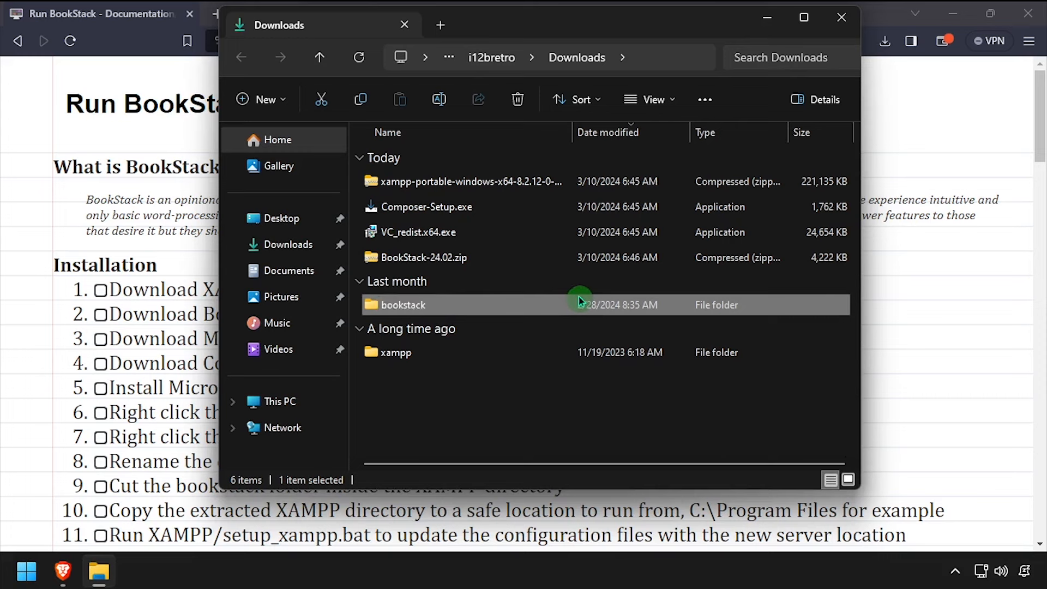
# Move the bookstack folder into the xampp folder, then return to Downloads
pyautogui.rightClick(382, 309)
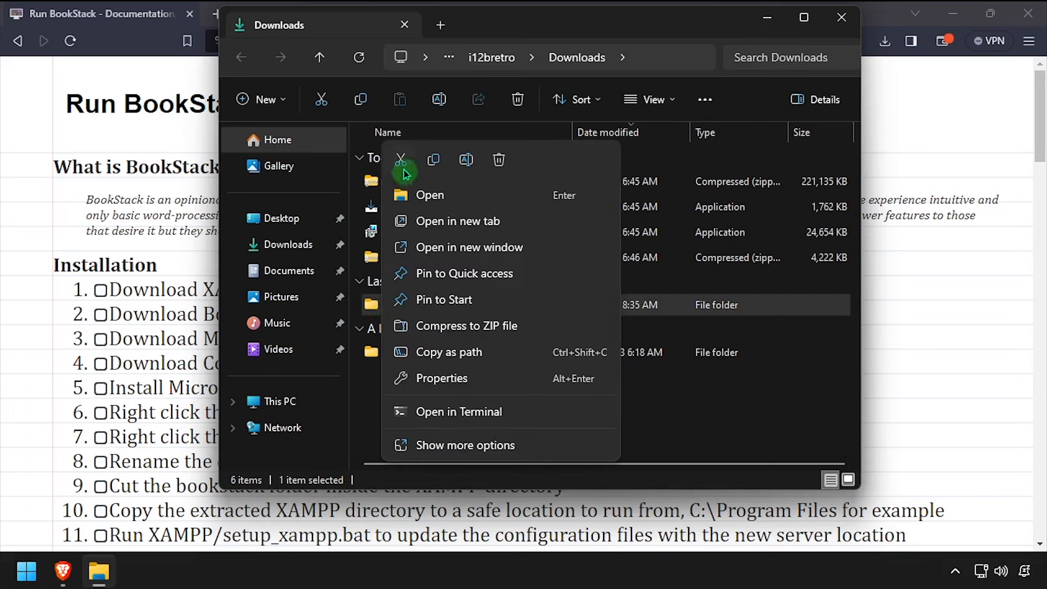
pyautogui.click(402, 164)
pyautogui.doubleClick(401, 354)
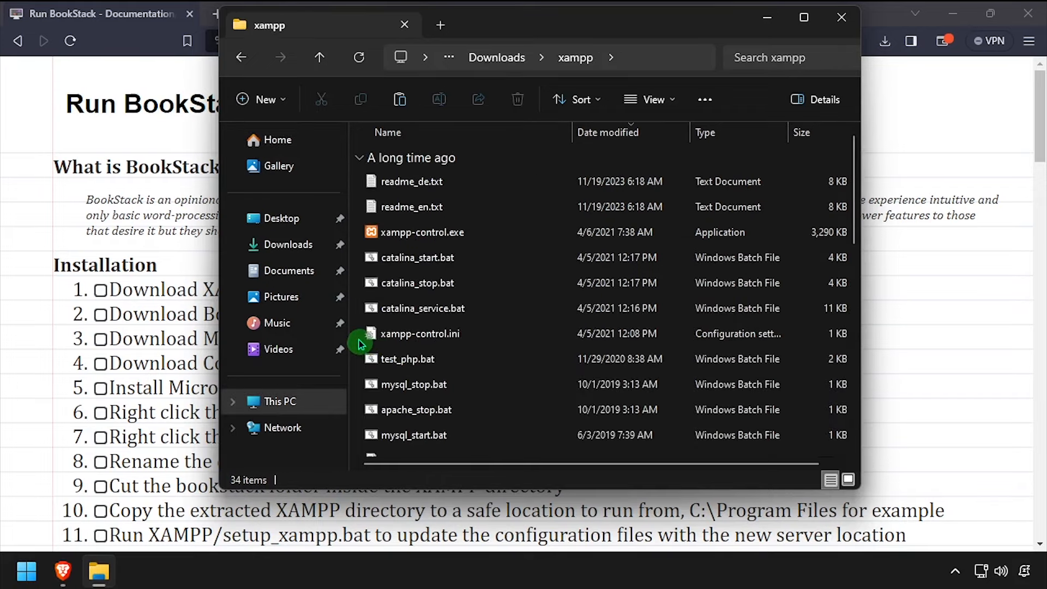
pyautogui.rightClick(361, 344)
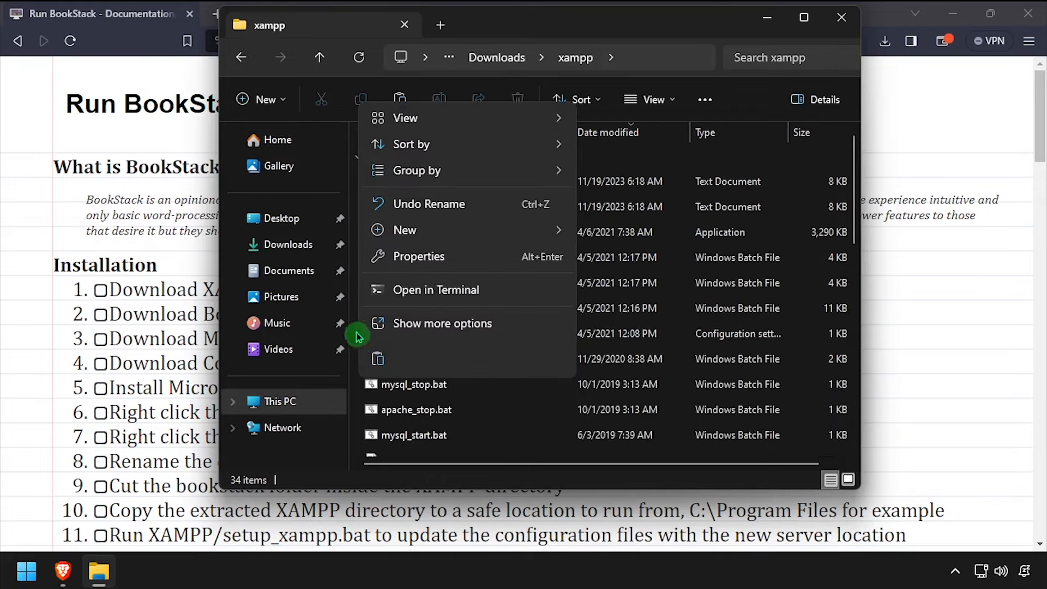
pyautogui.click(378, 361)
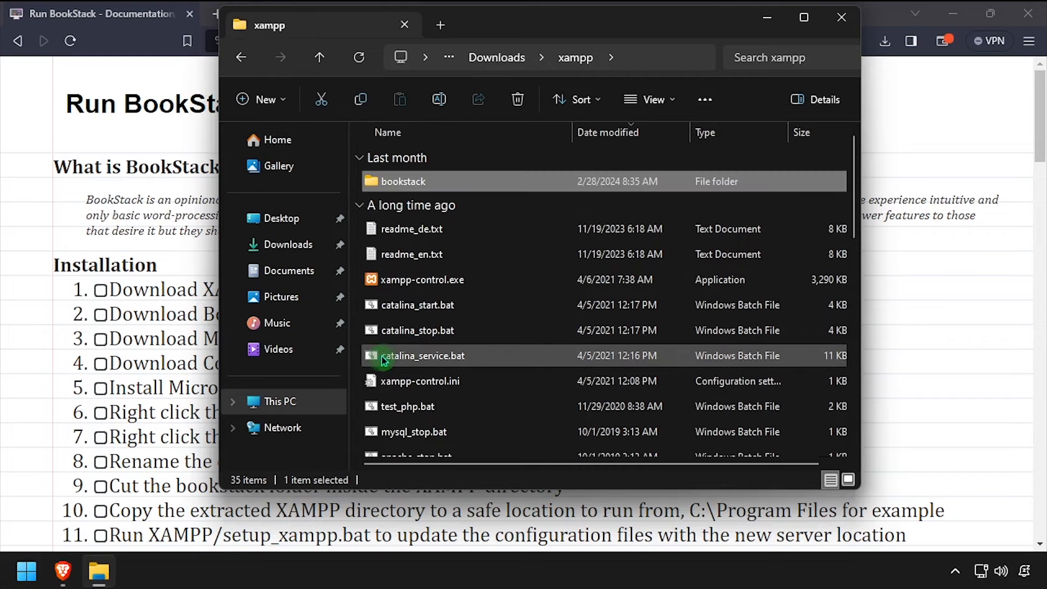
pyautogui.click(473, 133)
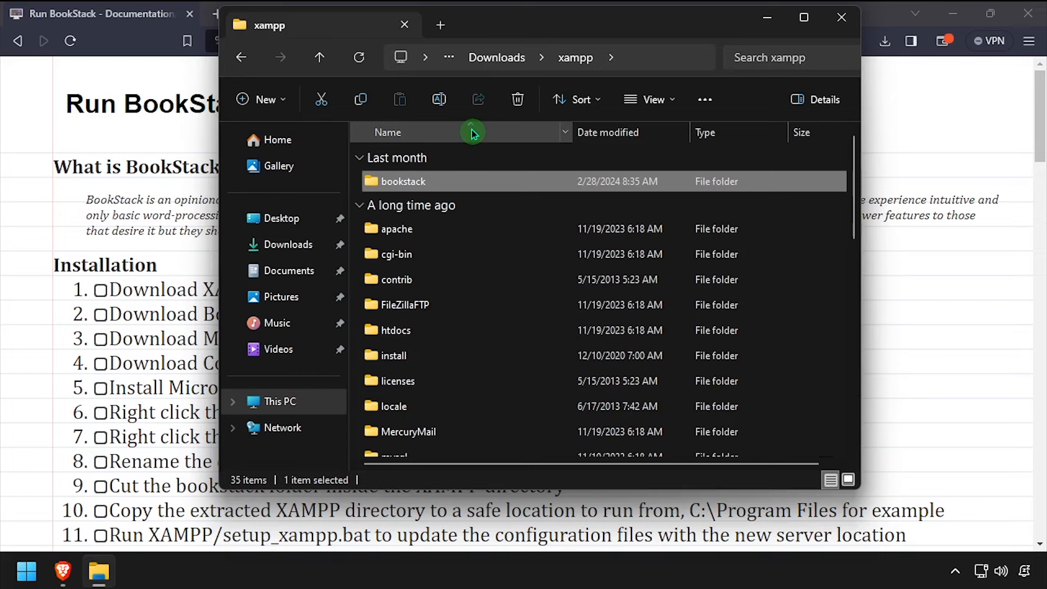
pyautogui.click(497, 57)
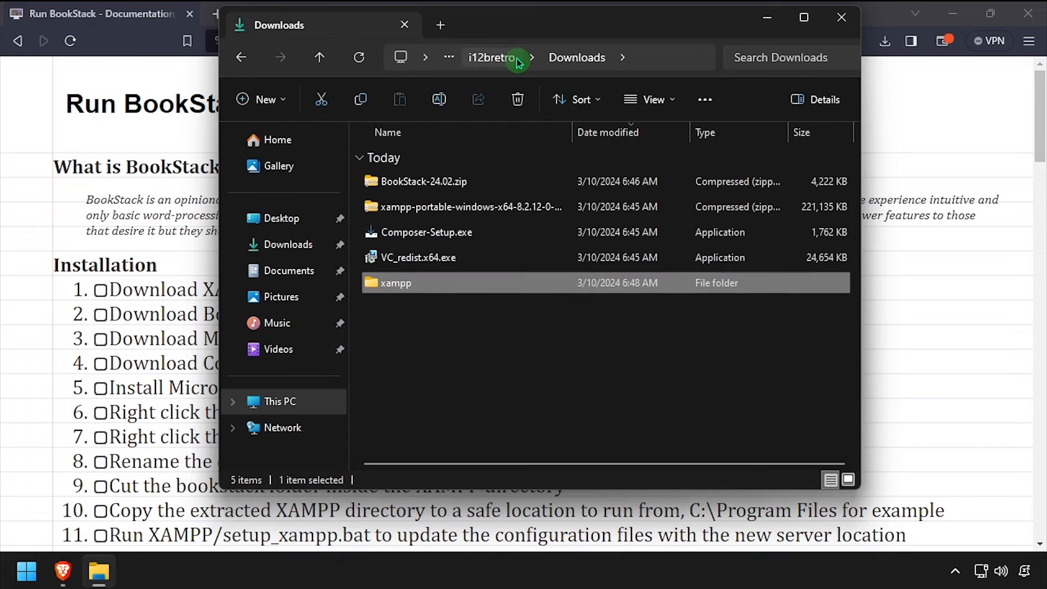
# Move the xampp folder from Downloads into C:\Program Files, granting administrator permission
pyautogui.rightClick(405, 289)
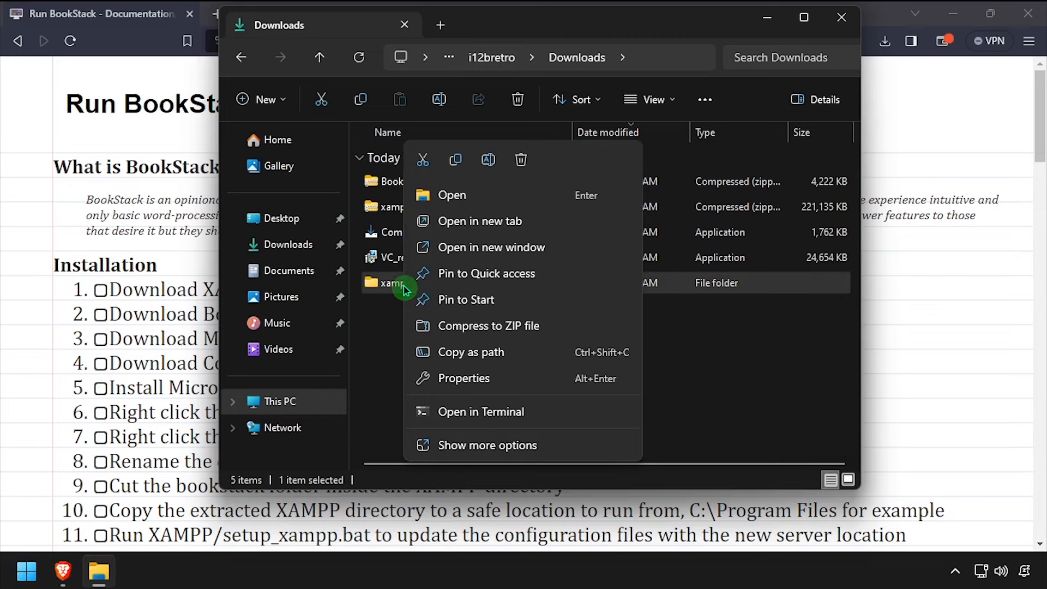
pyautogui.click(424, 164)
pyautogui.click(435, 32)
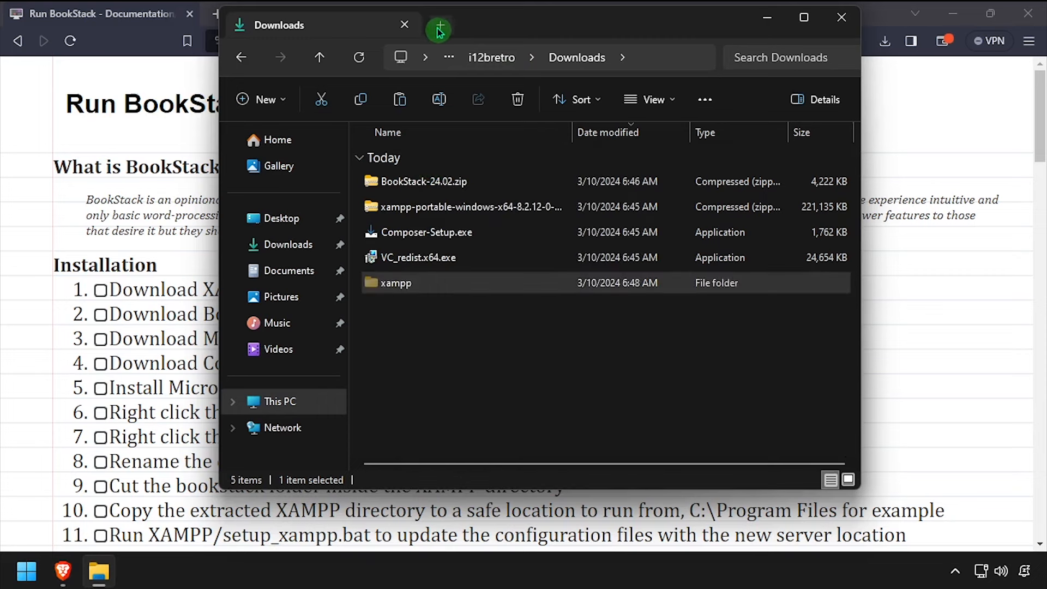
pyautogui.doubleClick(460, 175)
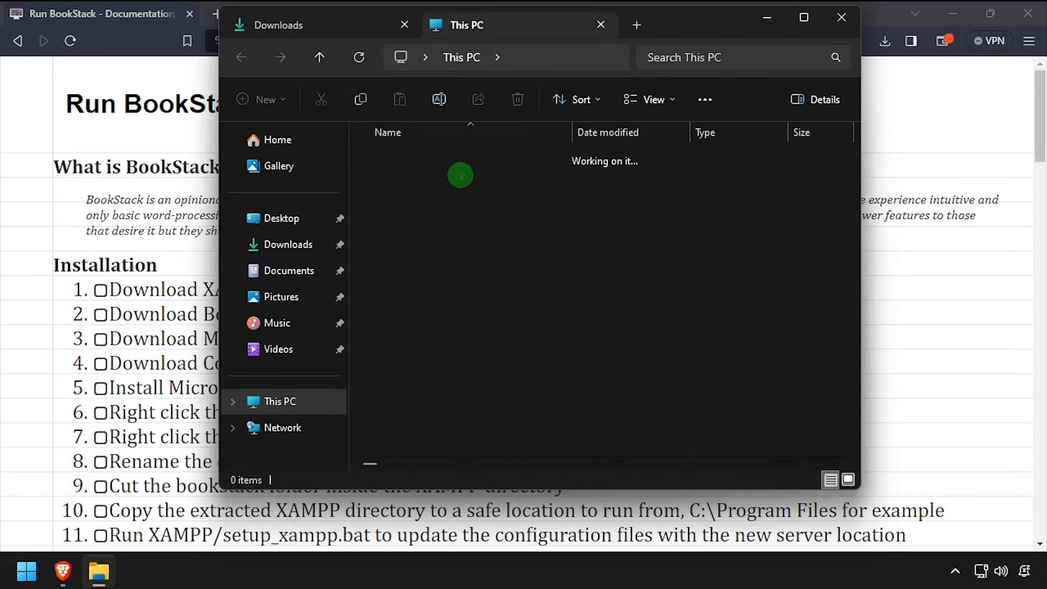
pyautogui.click(430, 190)
pyautogui.doubleClick(430, 191)
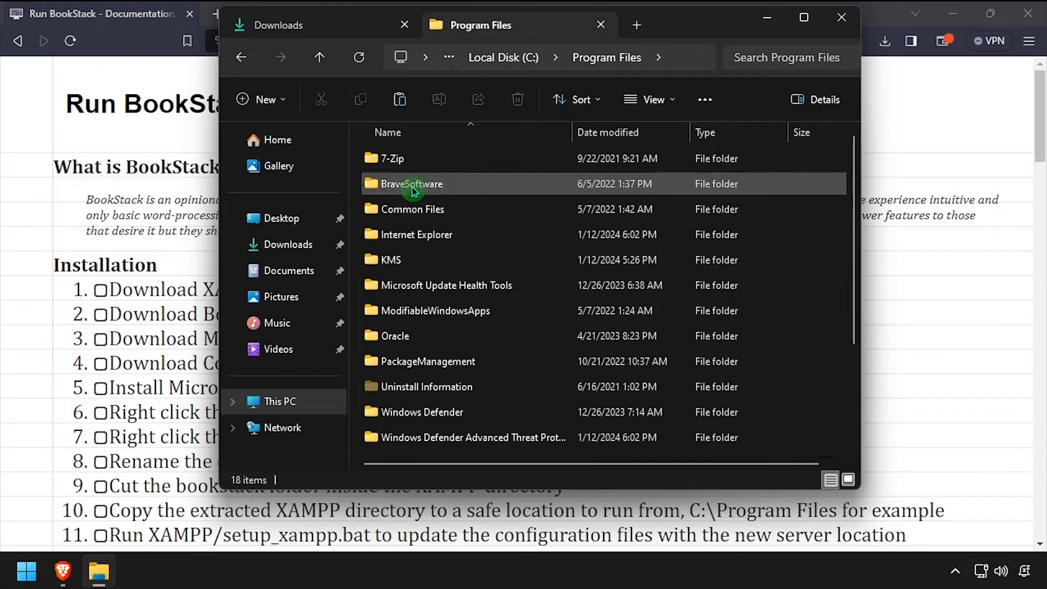
pyautogui.rightClick(355, 182)
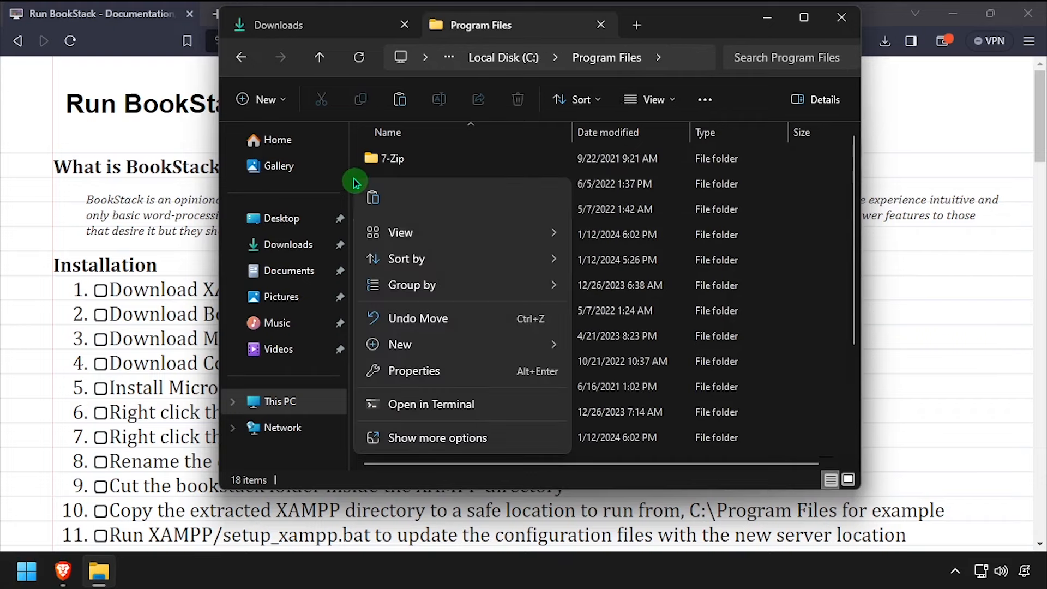
pyautogui.click(371, 199)
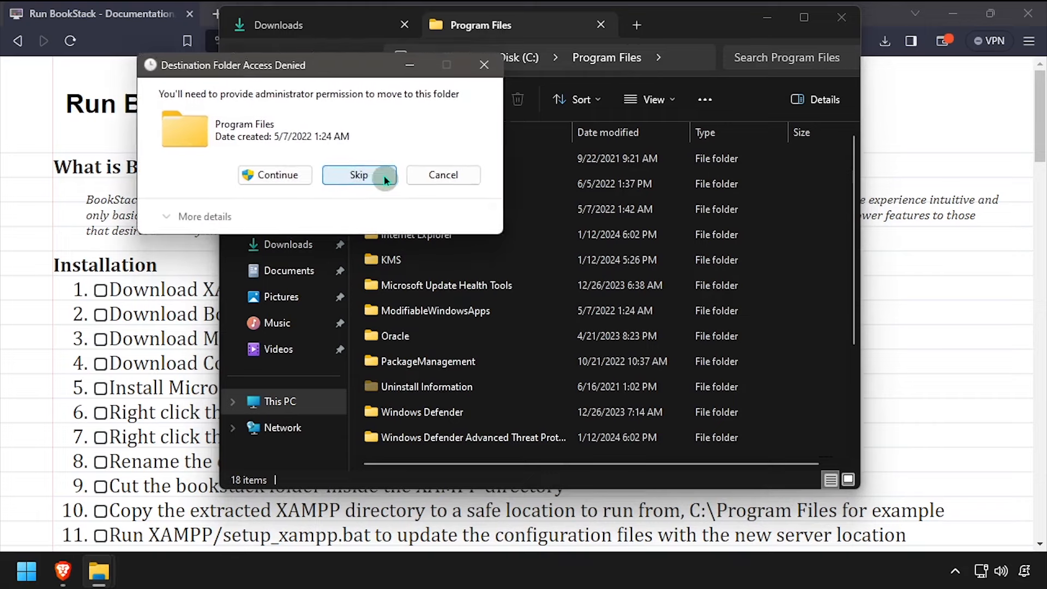
pyautogui.click(300, 175)
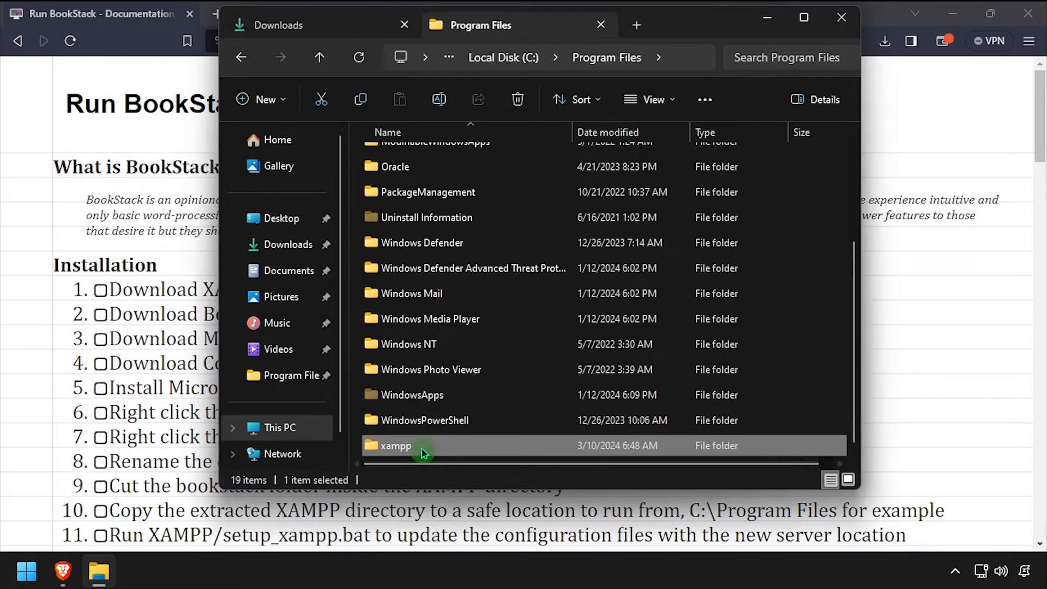
# Run setup_xampp.bat in C:\Program Files\xampp and dismiss the finished console
pyautogui.doubleClick(422, 442)
pyautogui.scroll(-5, 476, 390)
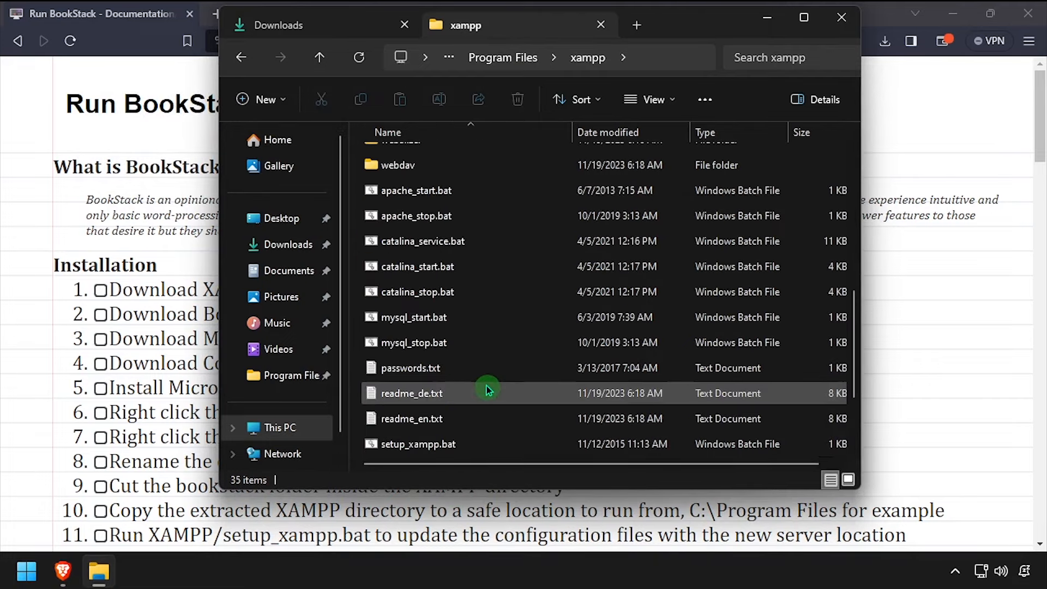
pyautogui.click(433, 449)
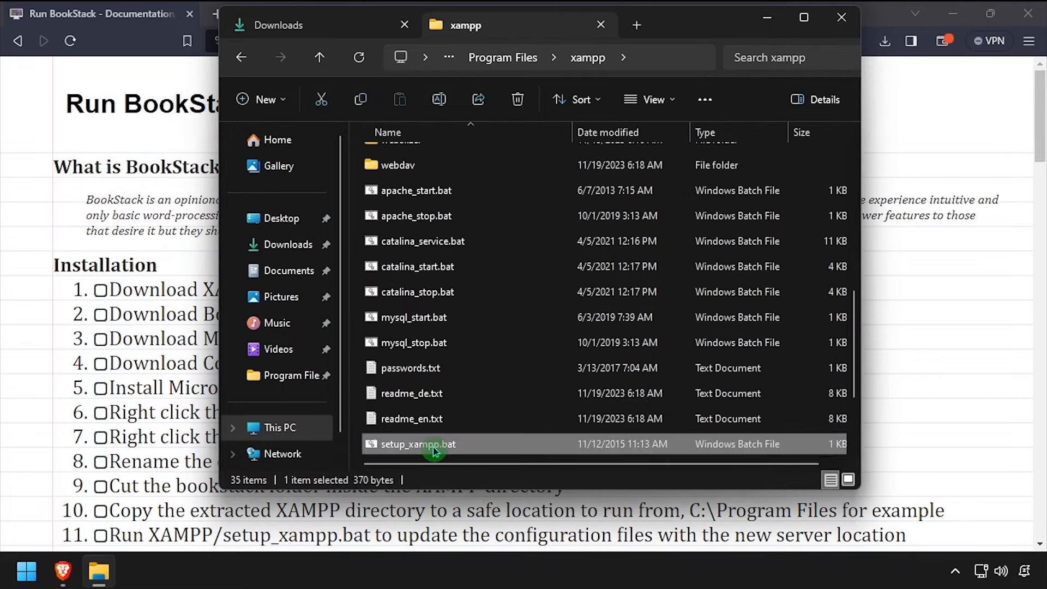
pyautogui.doubleClick(433, 448)
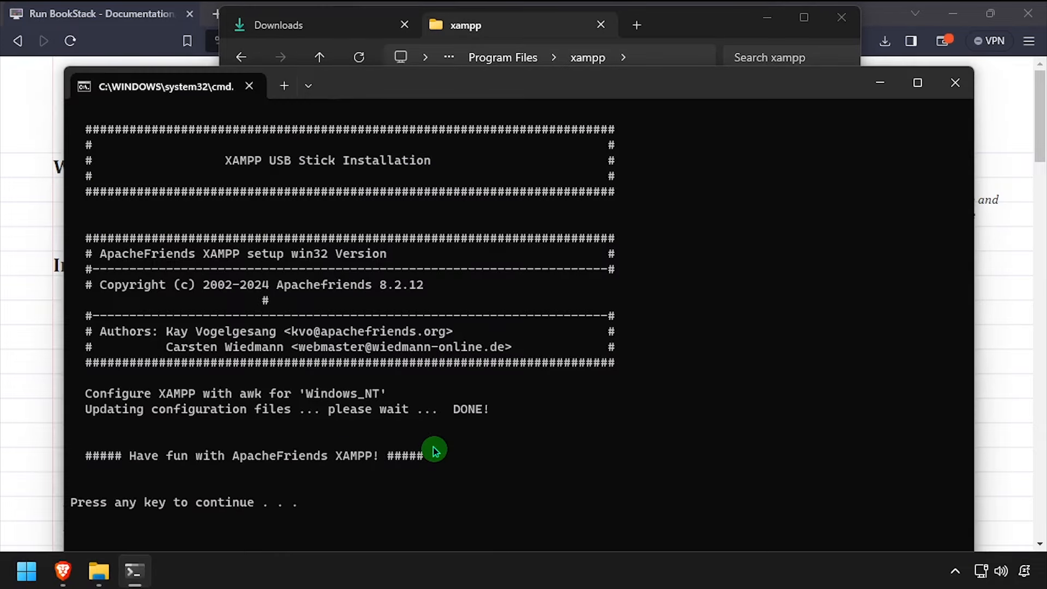
pyautogui.press('Return')
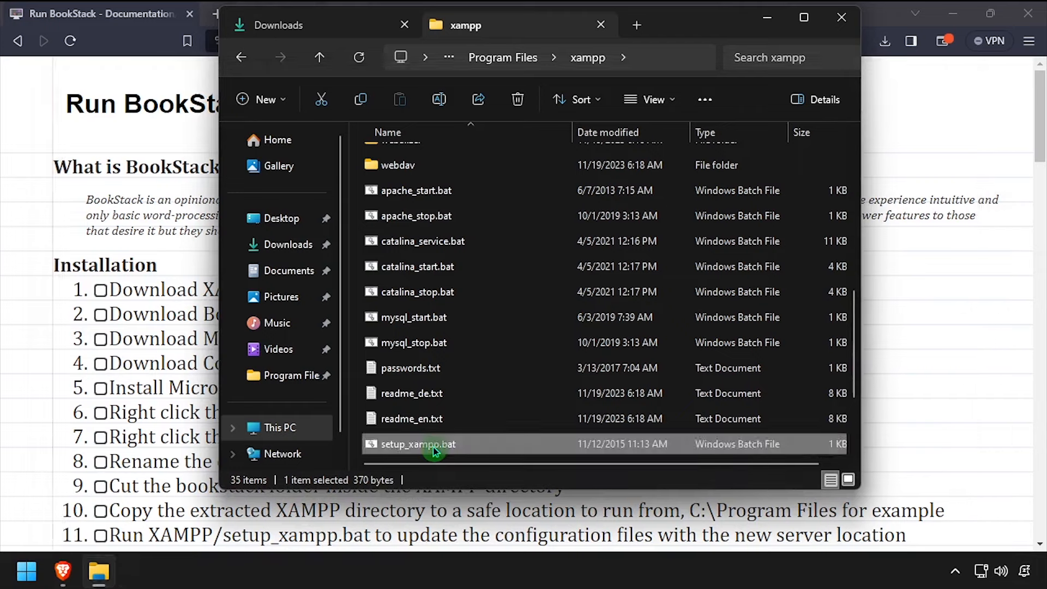
pyautogui.scroll(3, 434, 447)
# Open xampp\php\php.ini in Notepad
pyautogui.click(402, 234)
pyautogui.doubleClick(402, 234)
pyautogui.scroll(-2, 406, 251)
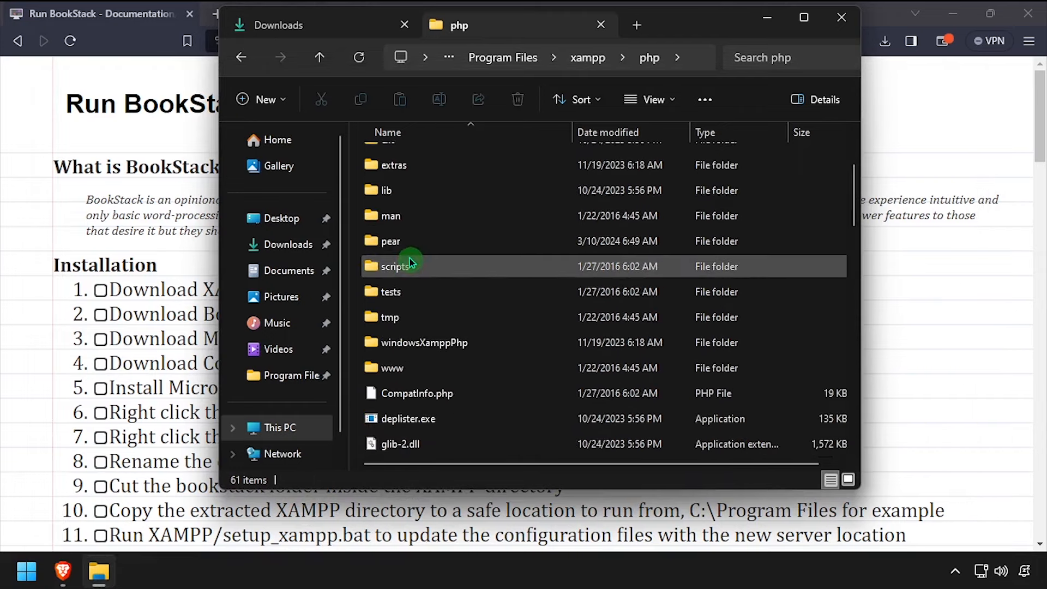
pyautogui.scroll(-12, 410, 261)
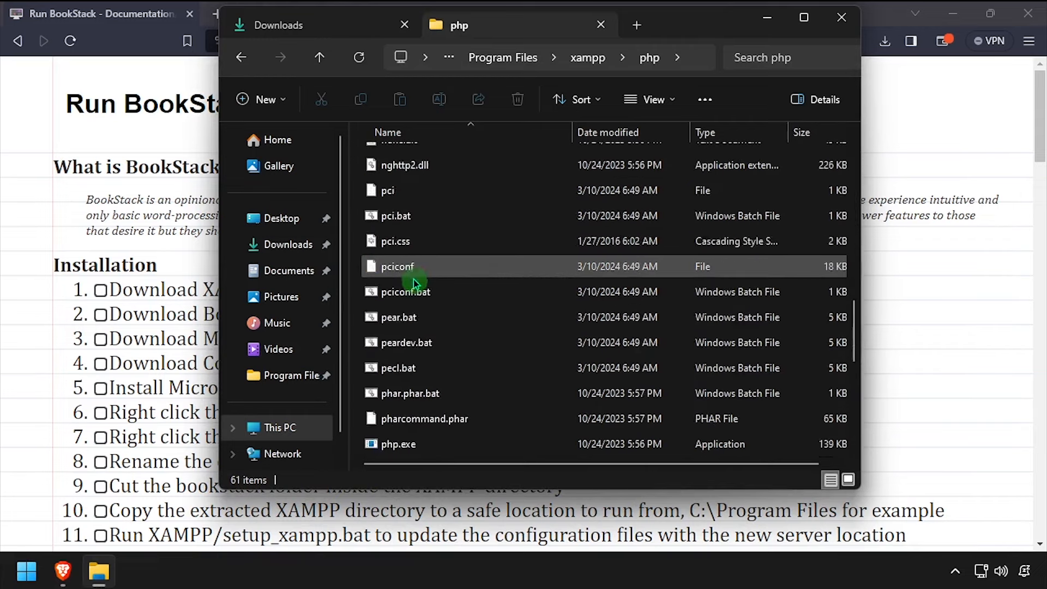
pyautogui.click(408, 249)
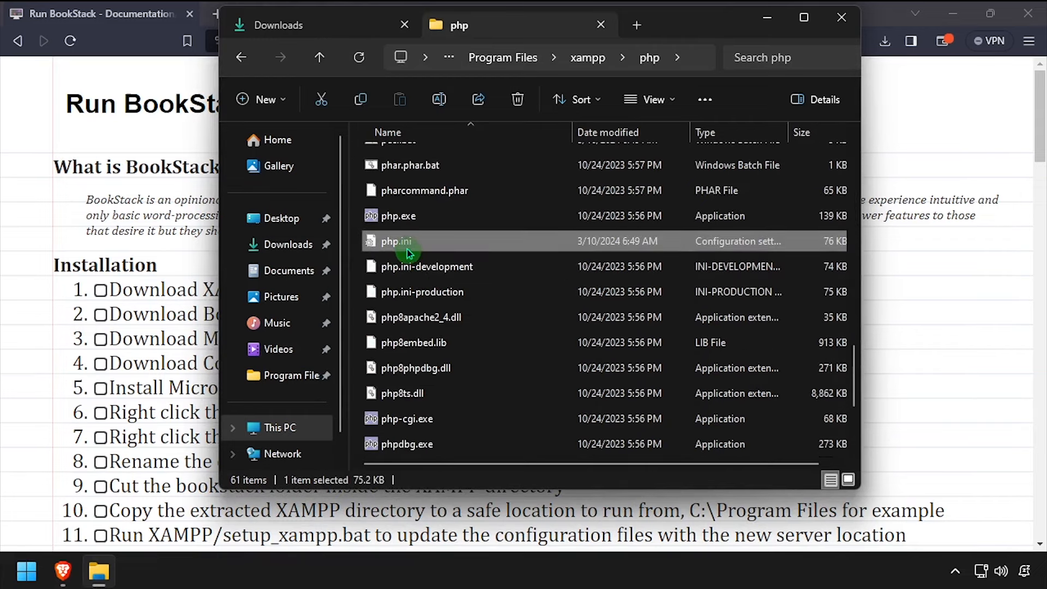
pyautogui.doubleClick(409, 250)
# Uncomment the ldap and gd extension lines in php.ini, save, and close it
pyautogui.hotkey('ctrl', 'f')
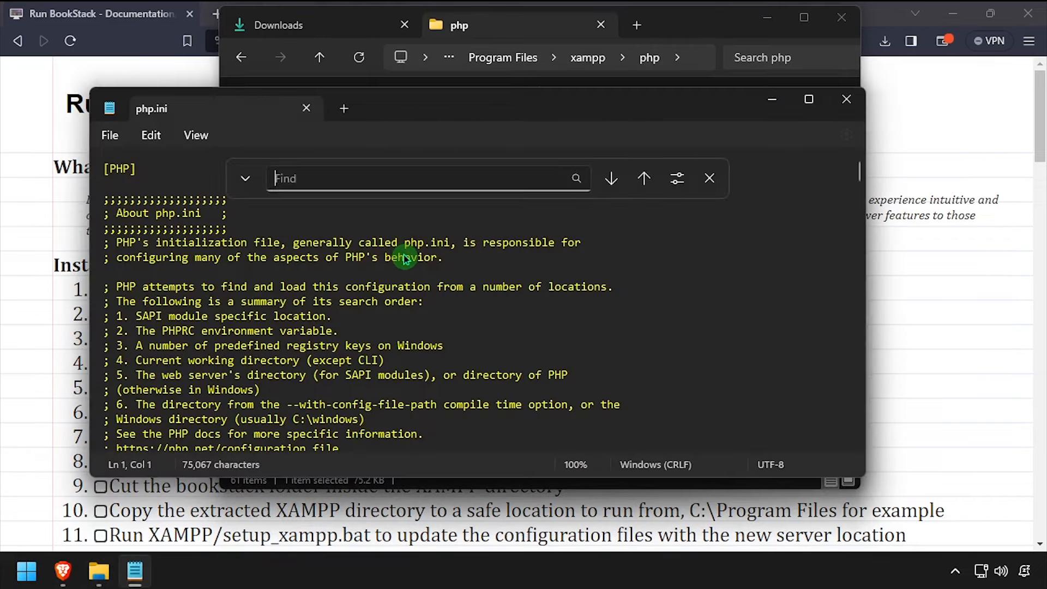
pyautogui.press('Return')
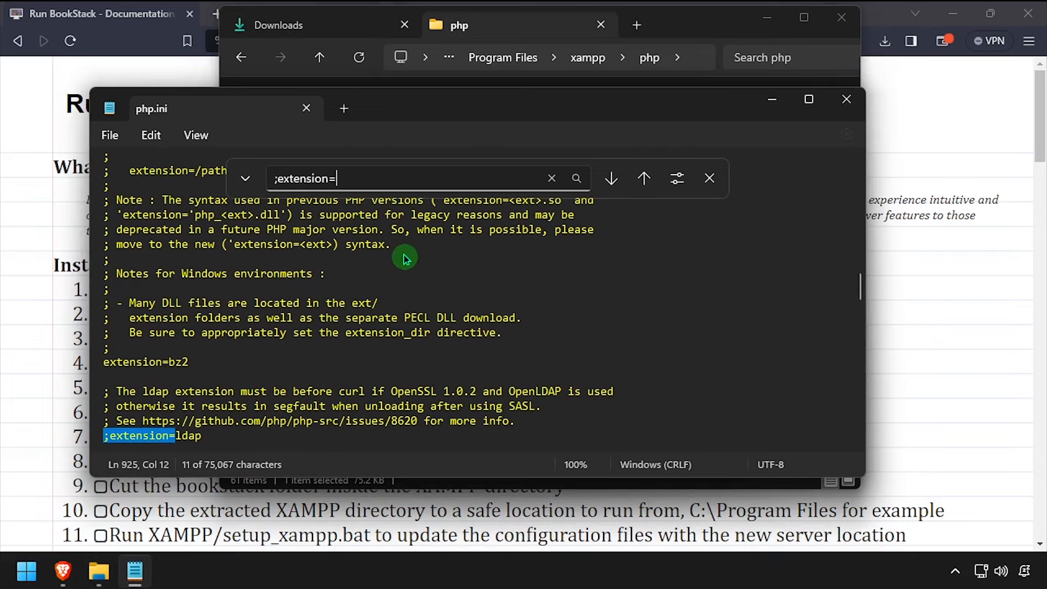
pyautogui.press('Escape')
pyautogui.scroll(-3, 218, 379)
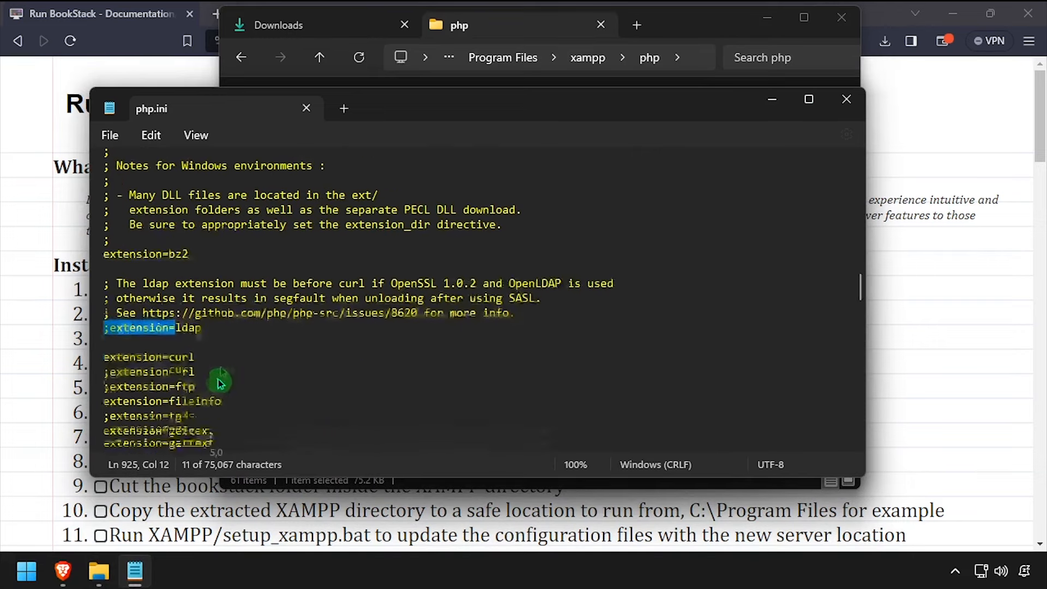
pyautogui.click(111, 304)
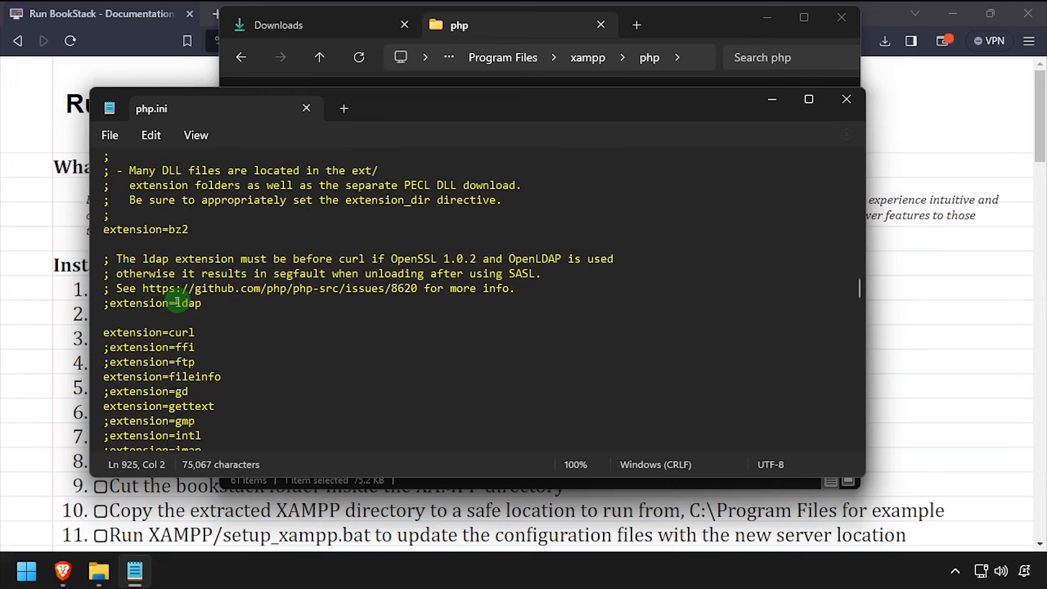
pyautogui.click(108, 392)
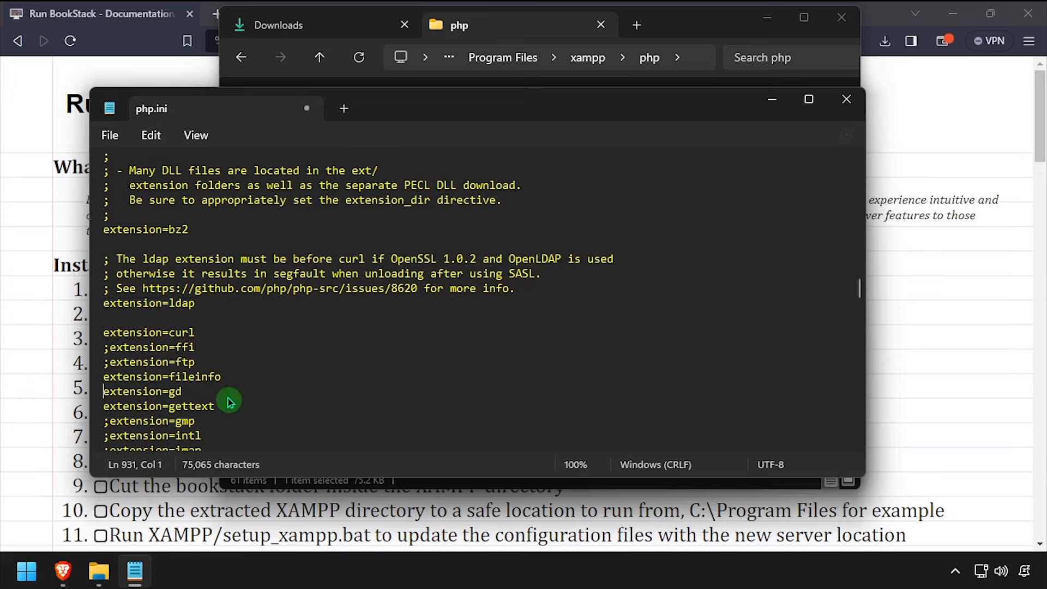
pyautogui.click(122, 145)
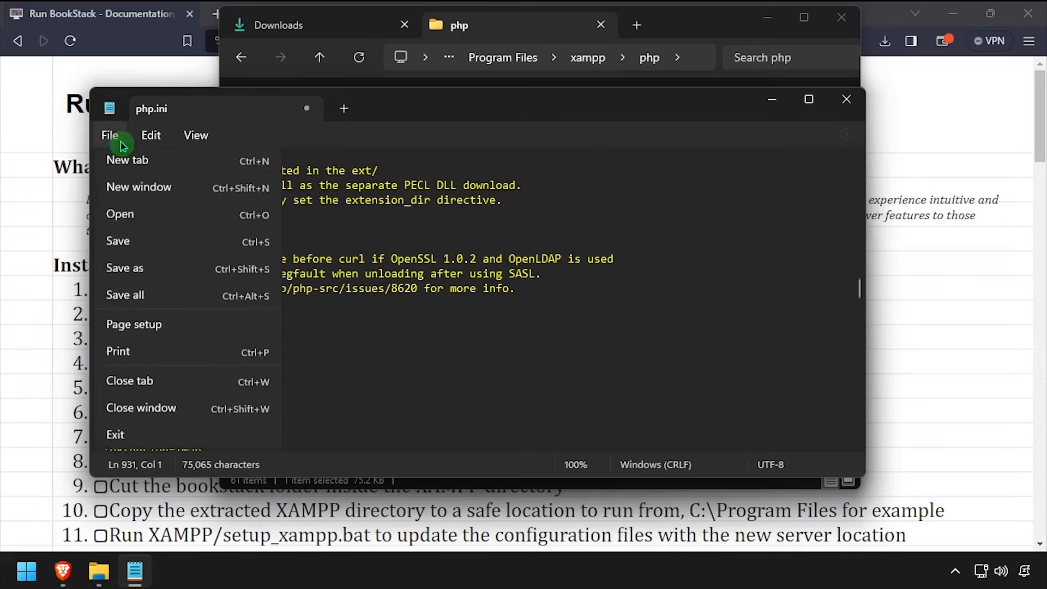
pyautogui.click(118, 243)
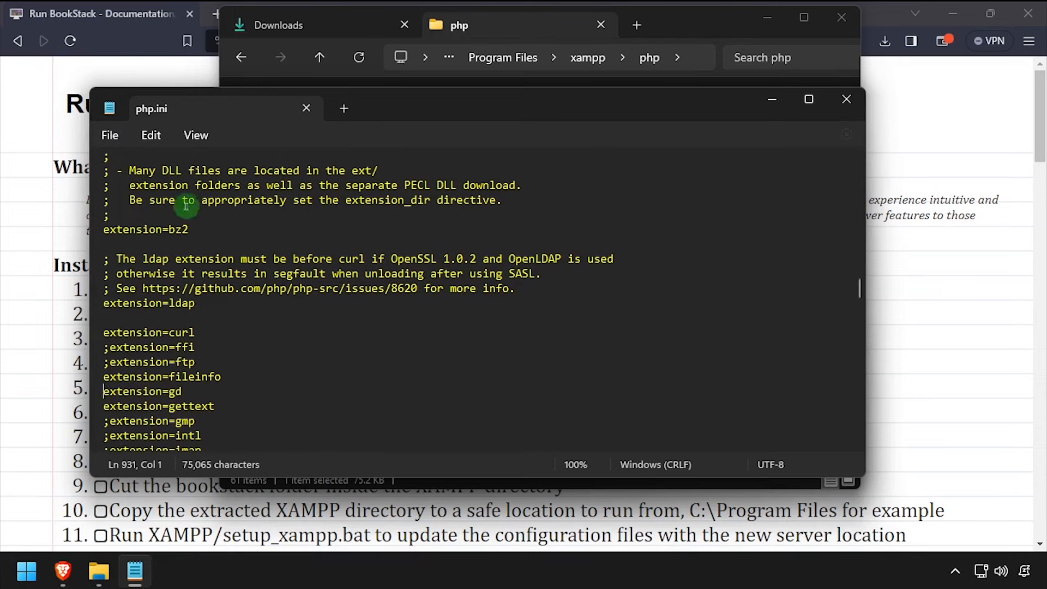
pyautogui.click(307, 109)
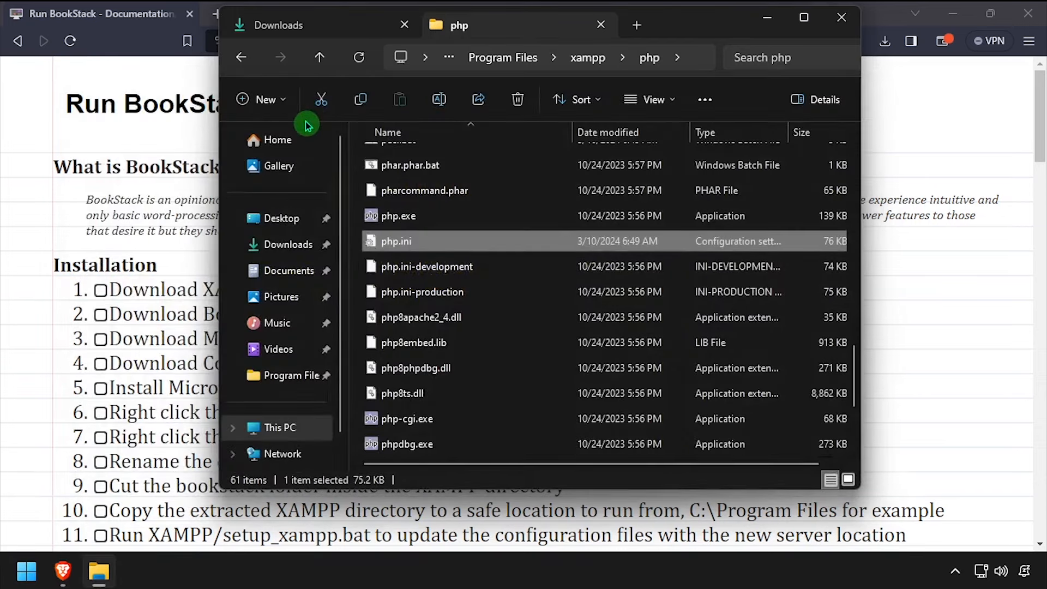
# Copy the tutorial's BookStack Alias through </Directory> httpd.conf block
pyautogui.click(14, 308)
pyautogui.scroll(-15, 53, 309)
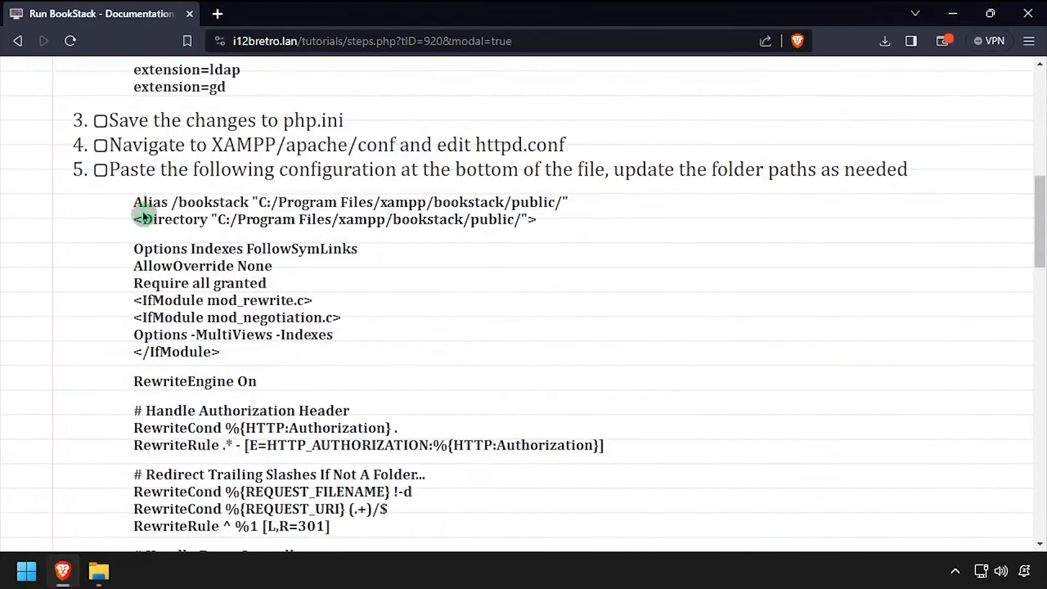
pyautogui.moveTo(137, 205); pyautogui.dragTo(172, 250)
pyautogui.scroll(-3, 278, 282)
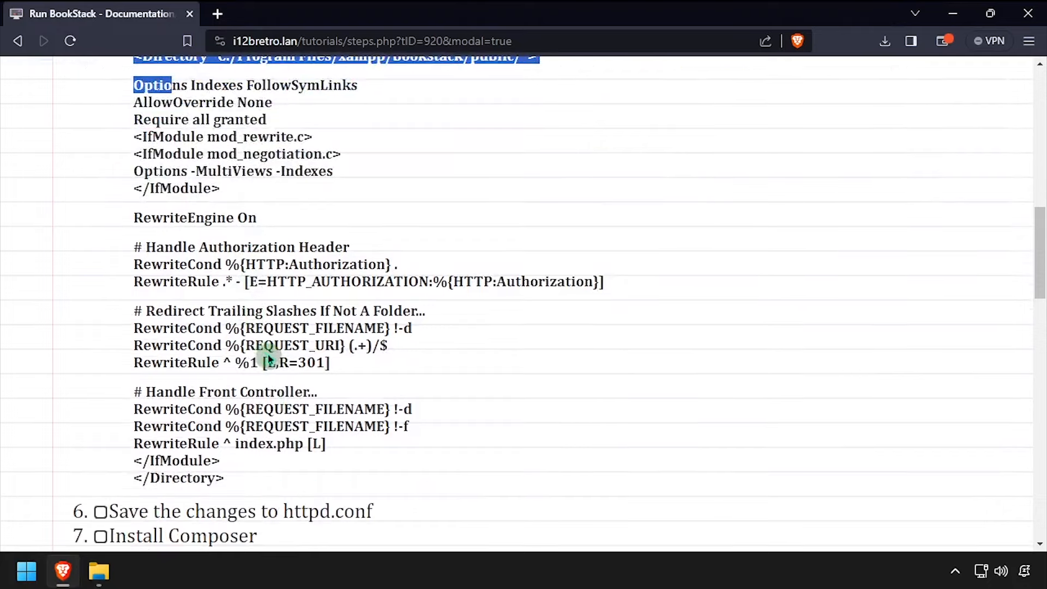
pyautogui.keyDown('shift'); pyautogui.click(226, 482); pyautogui.keyUp('shift')
pyautogui.rightClick(224, 418)
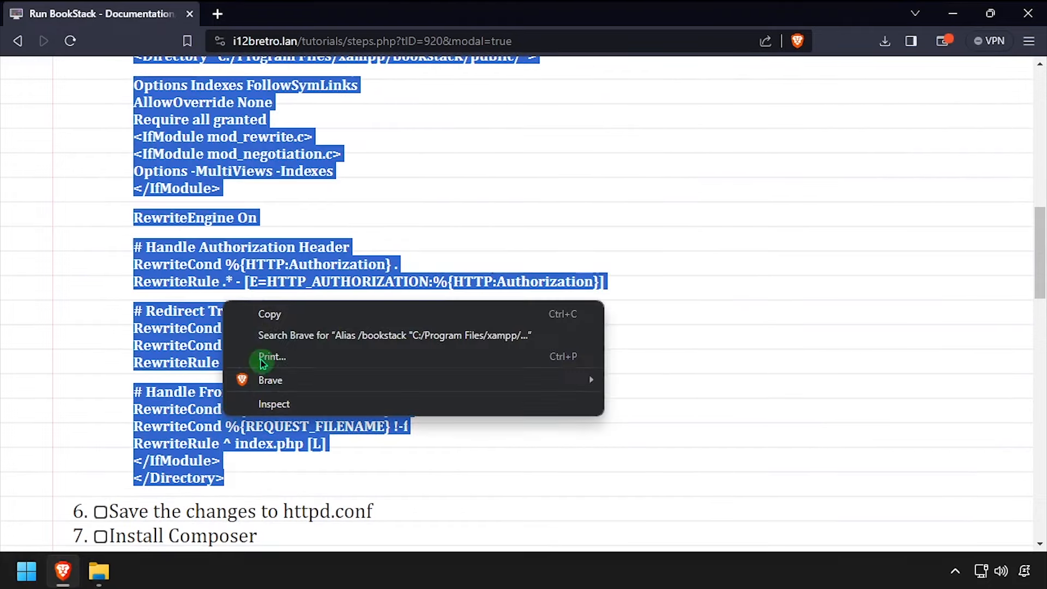
pyautogui.click(277, 320)
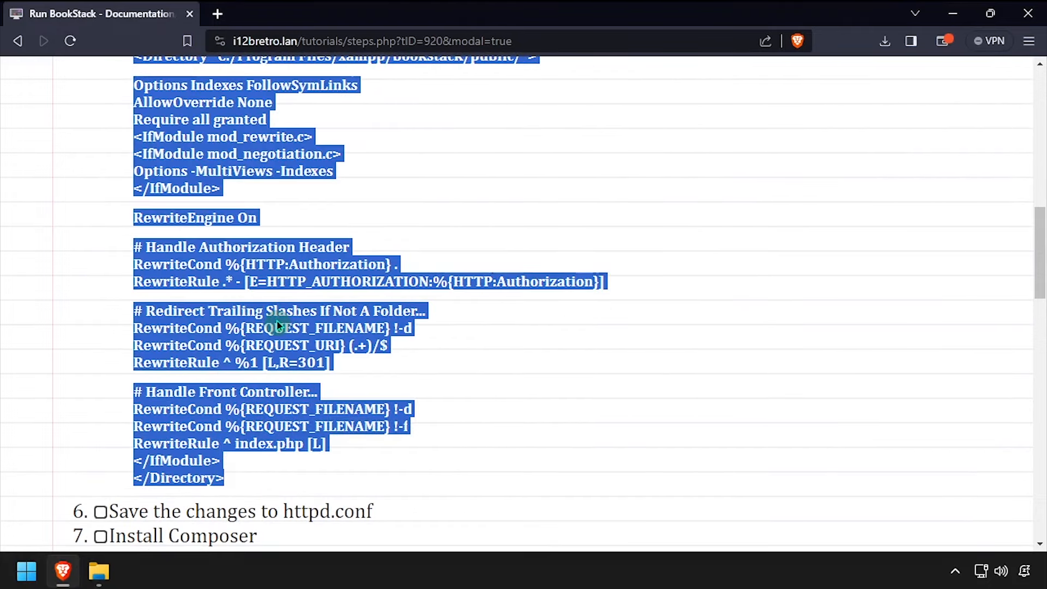
pyautogui.click(98, 572)
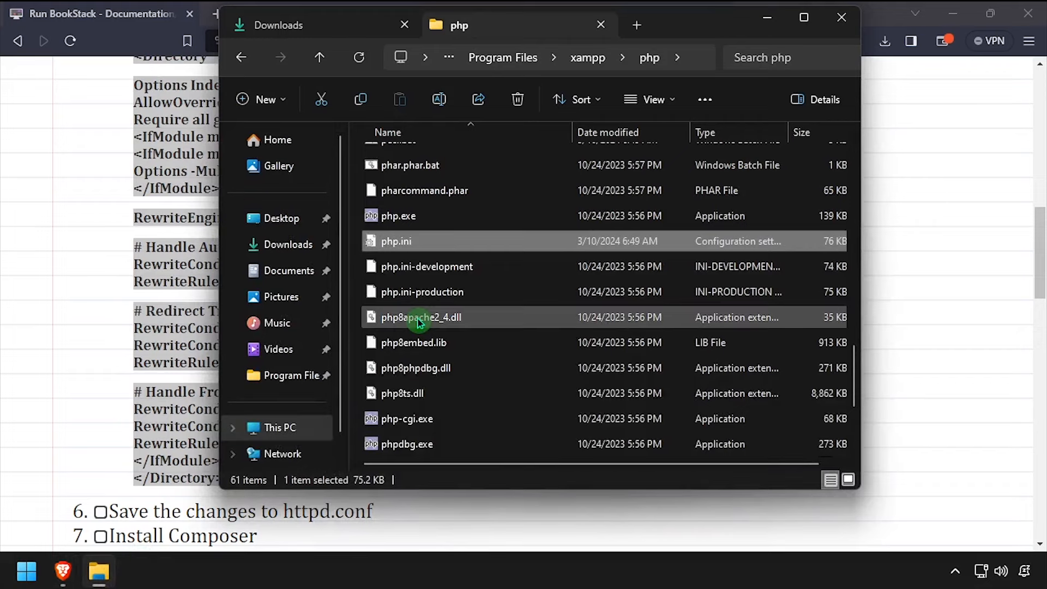
# Open xampp\apache\conf\httpd.conf in Notepad
pyautogui.click(584, 58)
pyautogui.scroll(1, 409, 243)
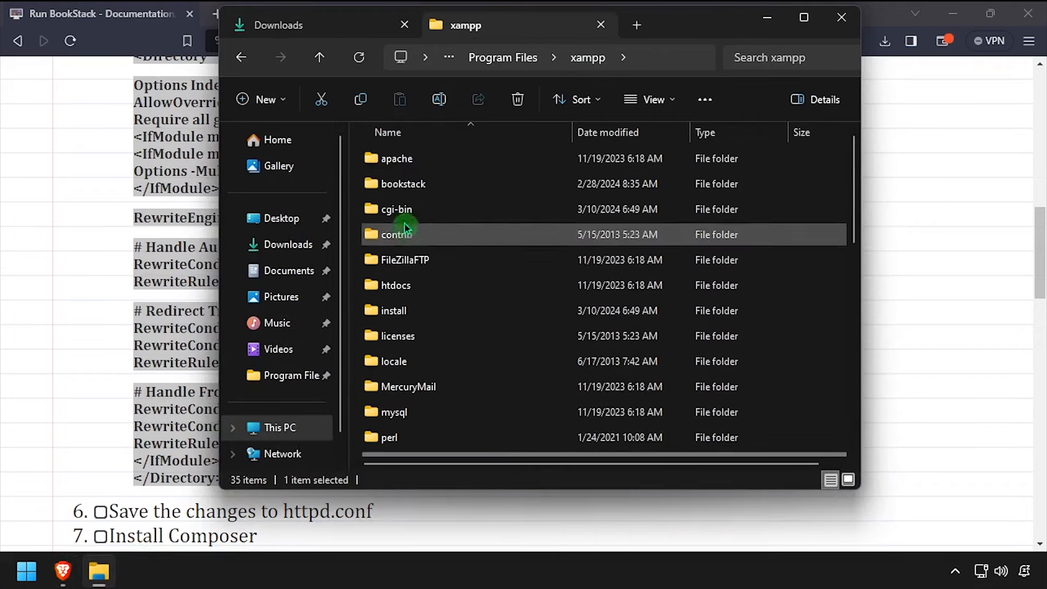
pyautogui.doubleClick(404, 163)
pyautogui.doubleClick(395, 188)
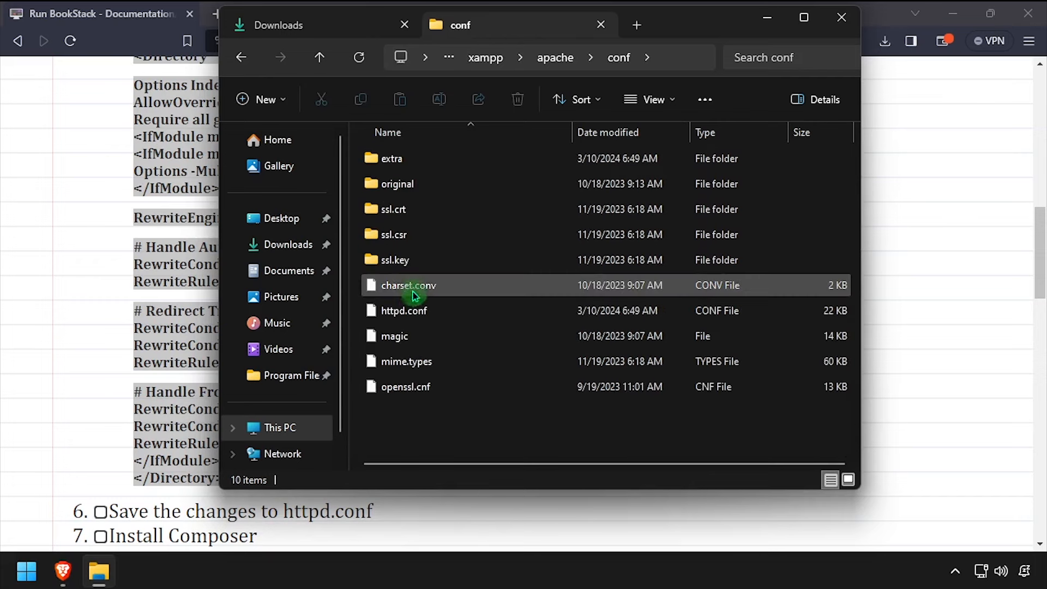
pyautogui.rightClick(404, 312)
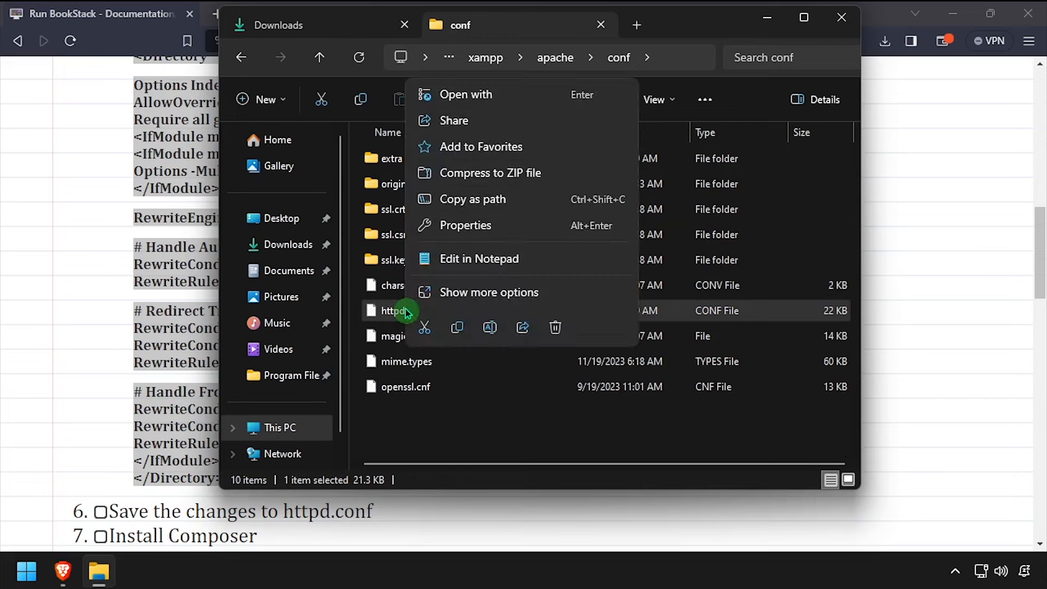
pyautogui.click(478, 257)
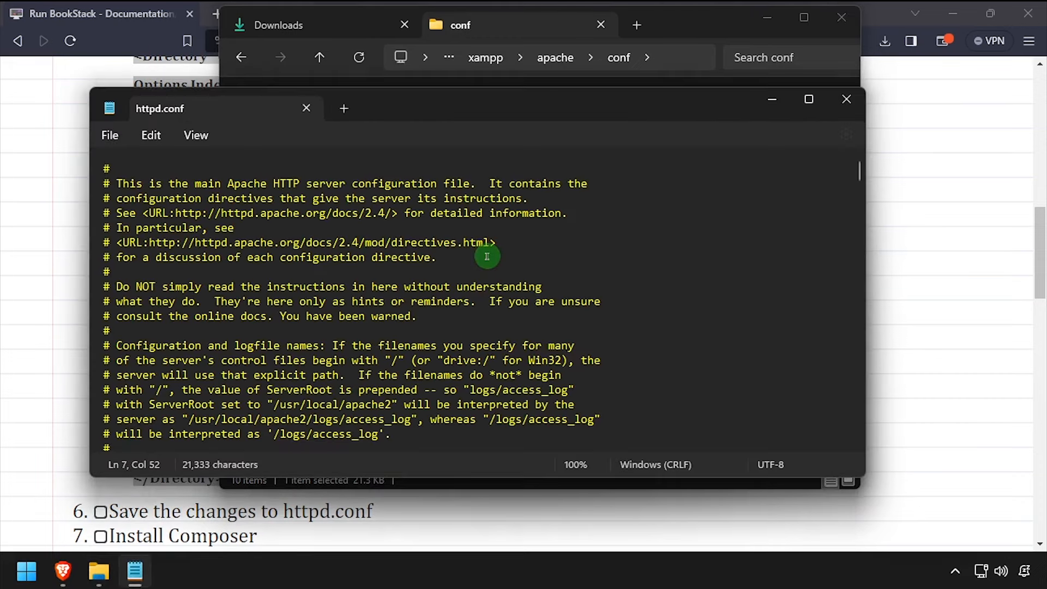
# Paste the BookStack Alias/Directory block at the end of httpd.conf, save, and close Notepad
pyautogui.hotkey('ctrl', 'End')
pyautogui.press('Return')
pyautogui.press('Return')
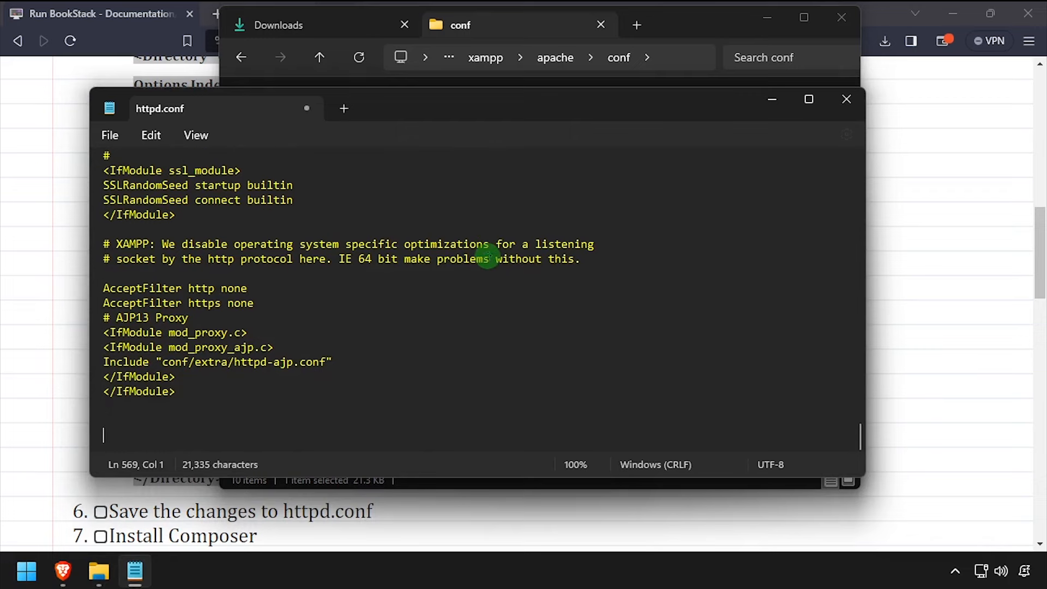
pyautogui.hotkey('ctrl', 'v')
pyautogui.scroll(8, 489, 260)
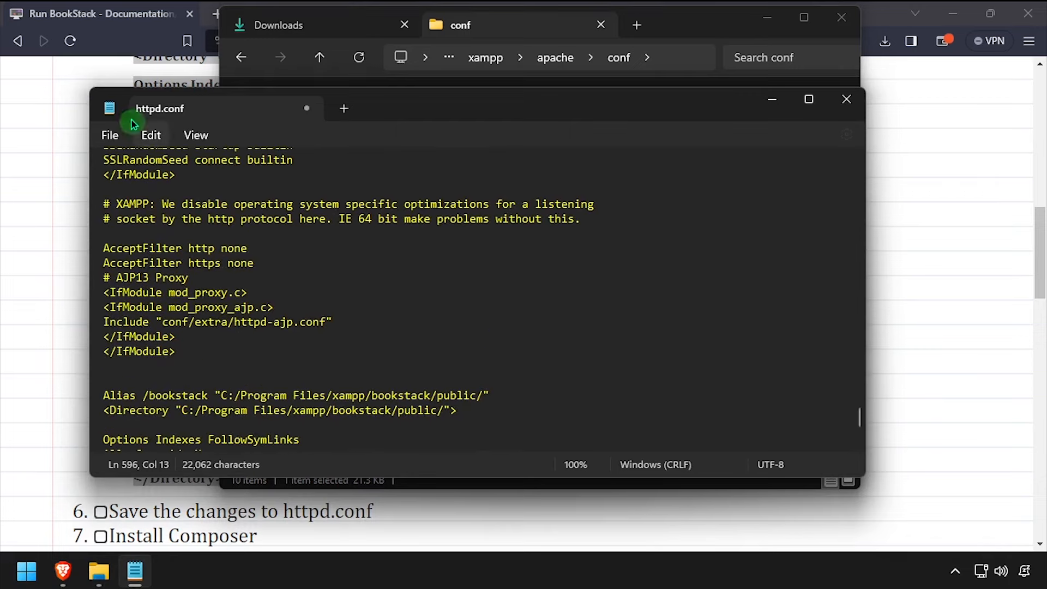
pyautogui.click(110, 135)
pyautogui.click(131, 249)
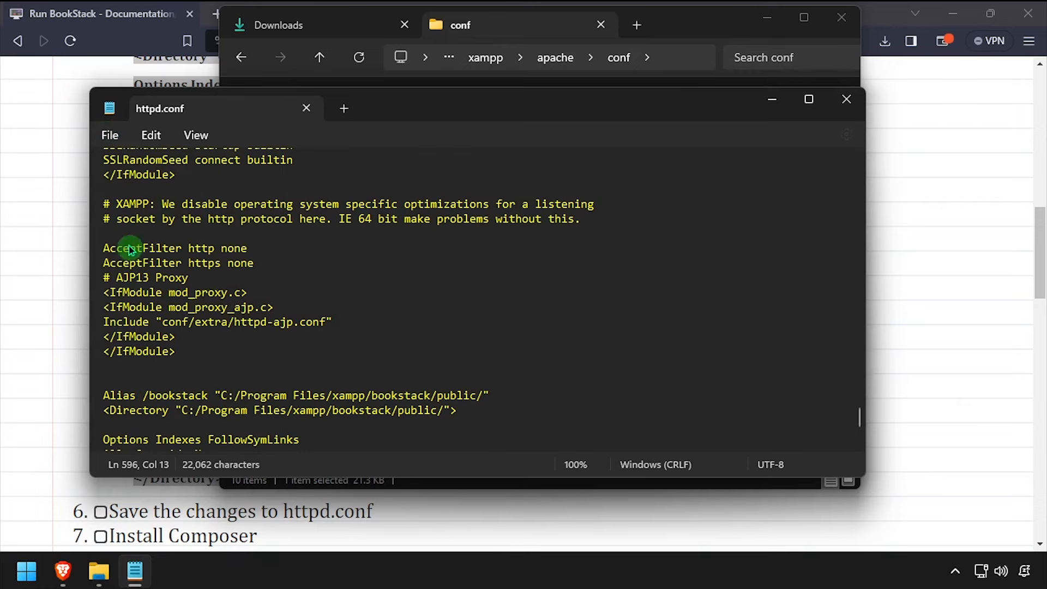
pyautogui.hotkey('alt', 'F4')
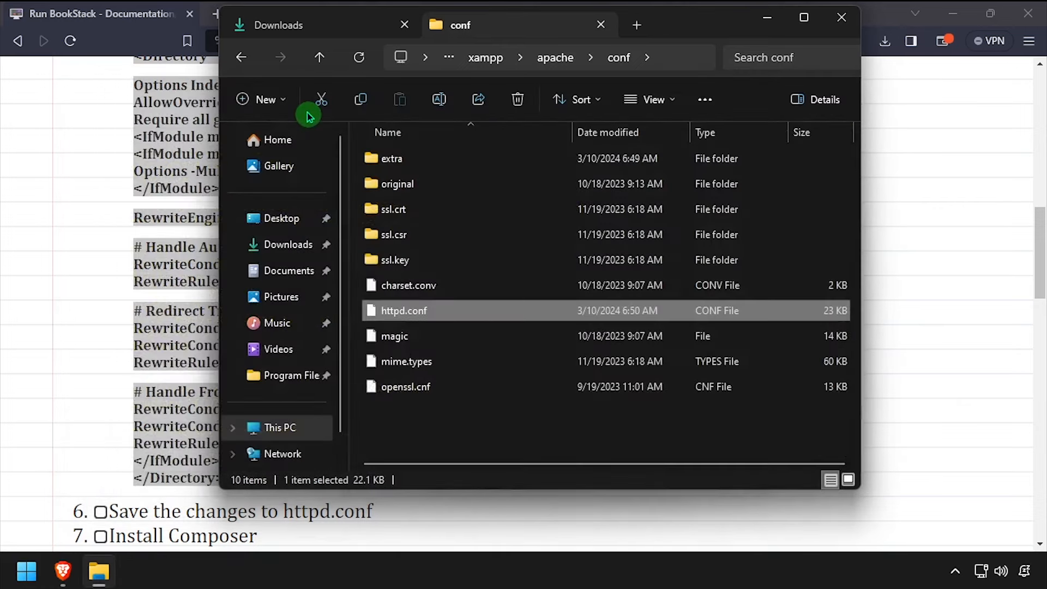
# Launch Composer-Setup.exe from Downloads and choose to install it for all users
pyautogui.click(272, 26)
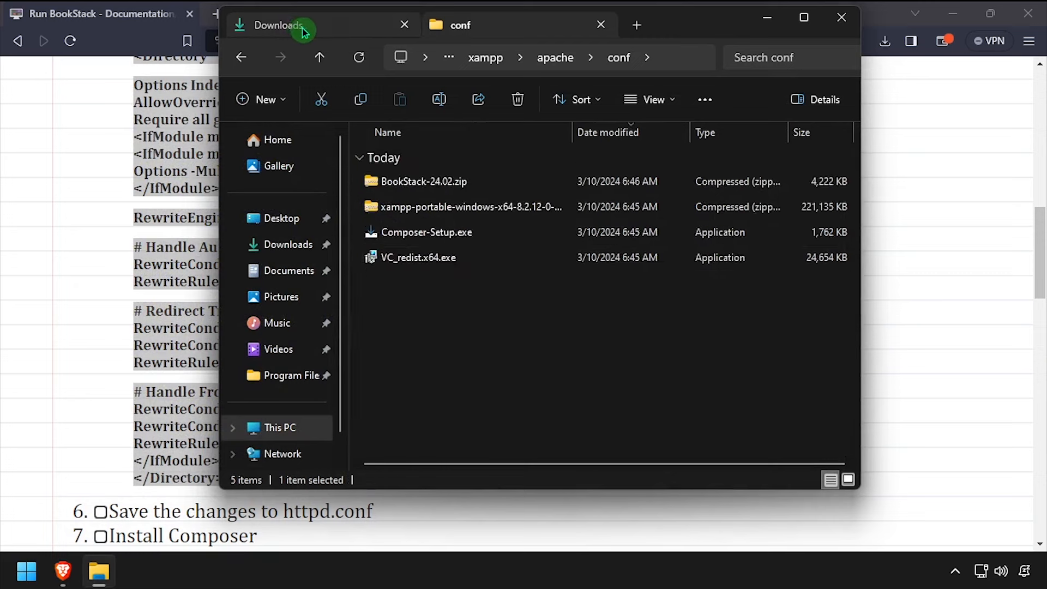
pyautogui.doubleClick(437, 238)
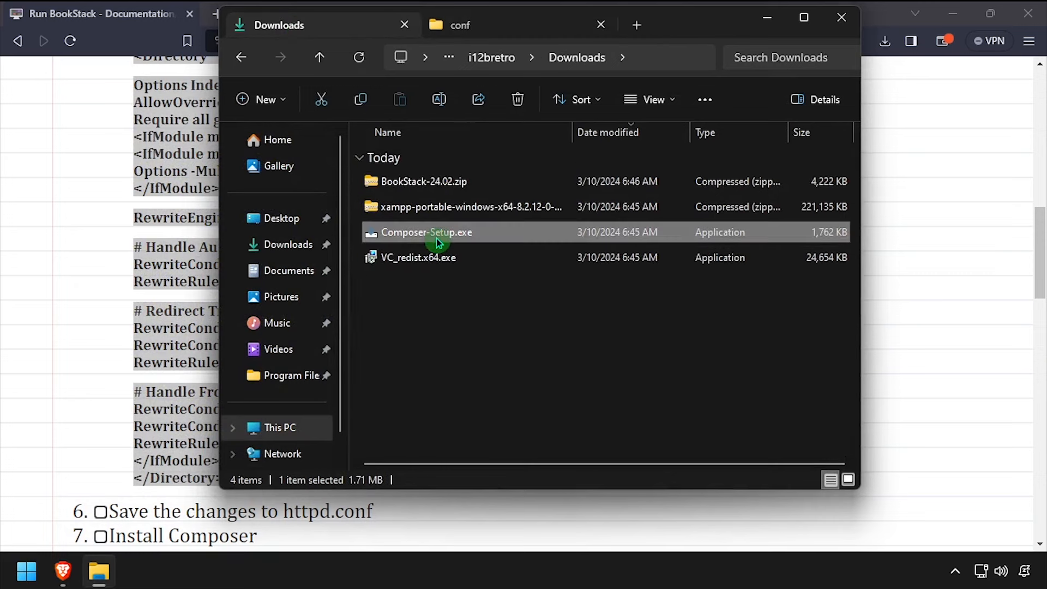
pyautogui.click(566, 302)
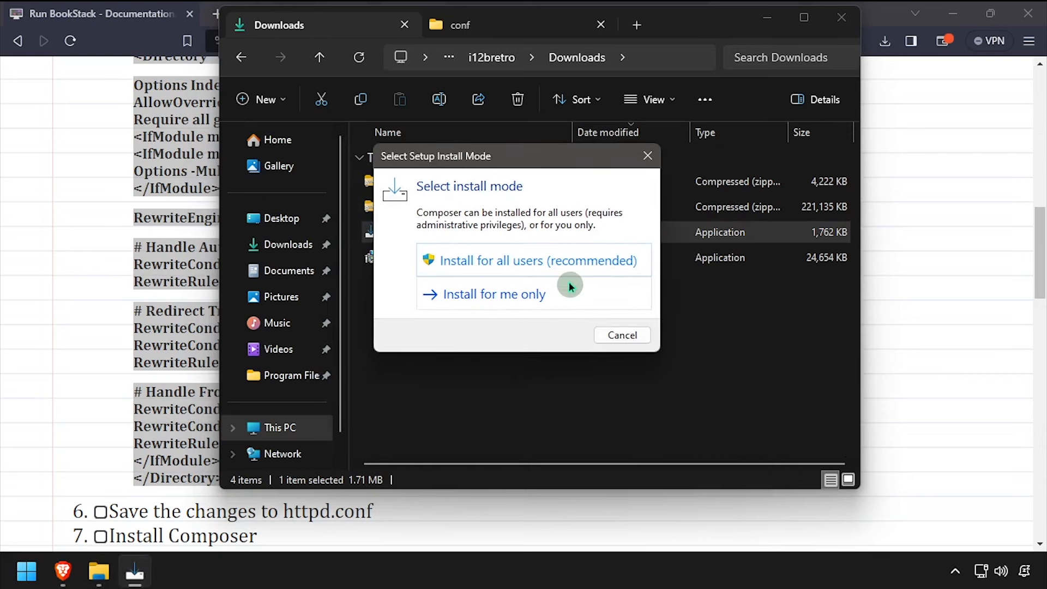
pyautogui.click(518, 267)
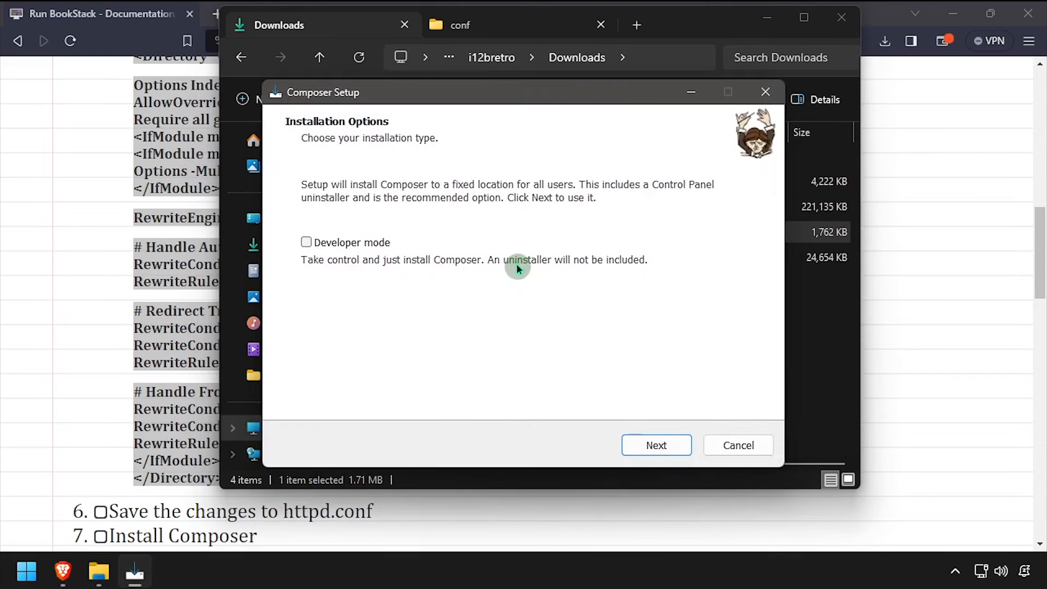
pyautogui.click(658, 451)
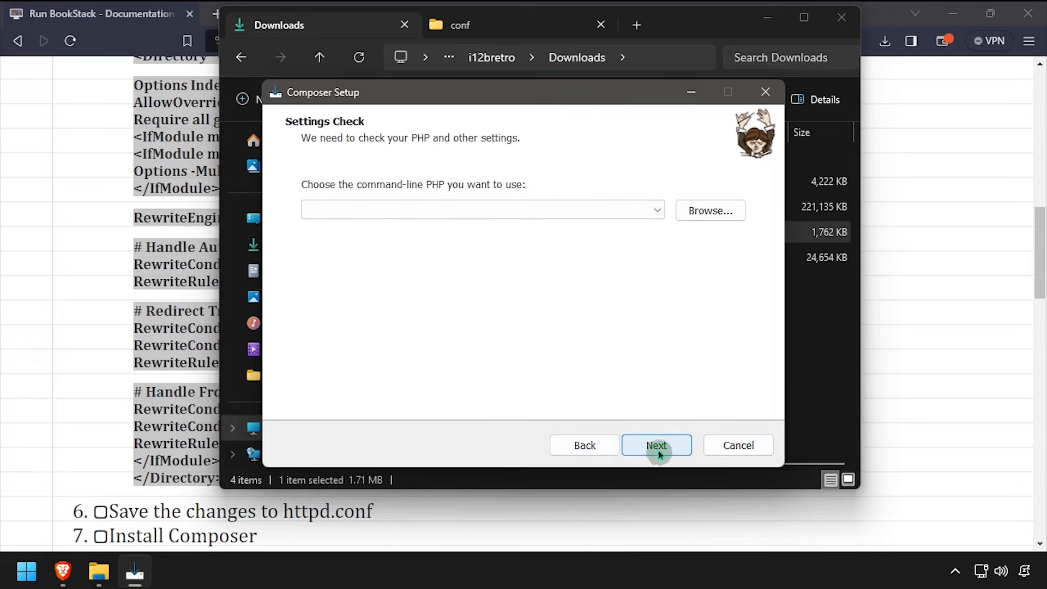
# Select C:\Program Files\xampp\php\php.exe as Composer's PHP and add it to the path
pyautogui.click(711, 213)
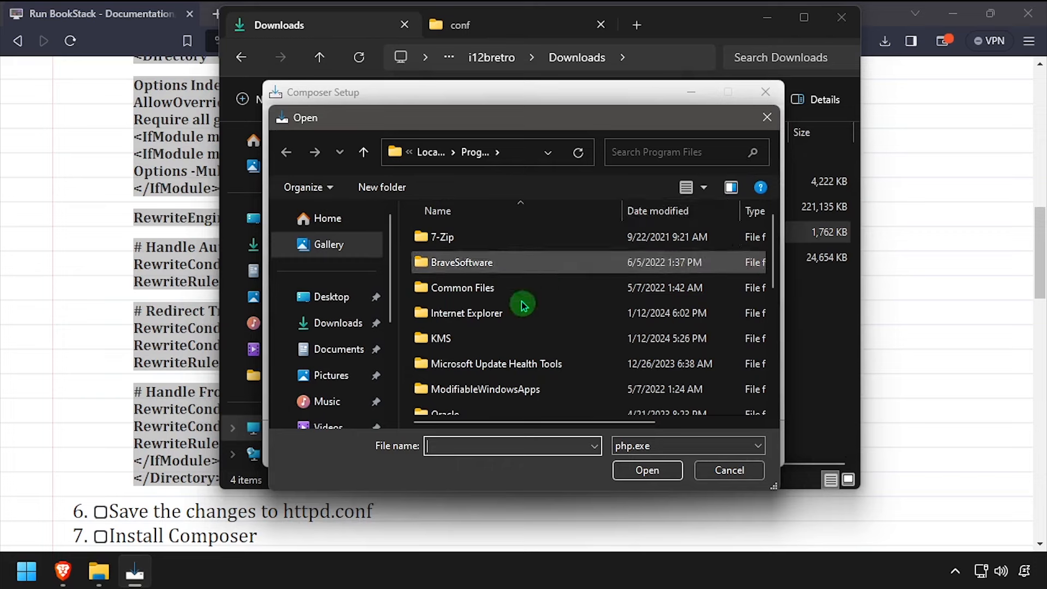
pyautogui.scroll(-1, 484, 341)
pyautogui.scroll(-3, 484, 340)
pyautogui.doubleClick(458, 402)
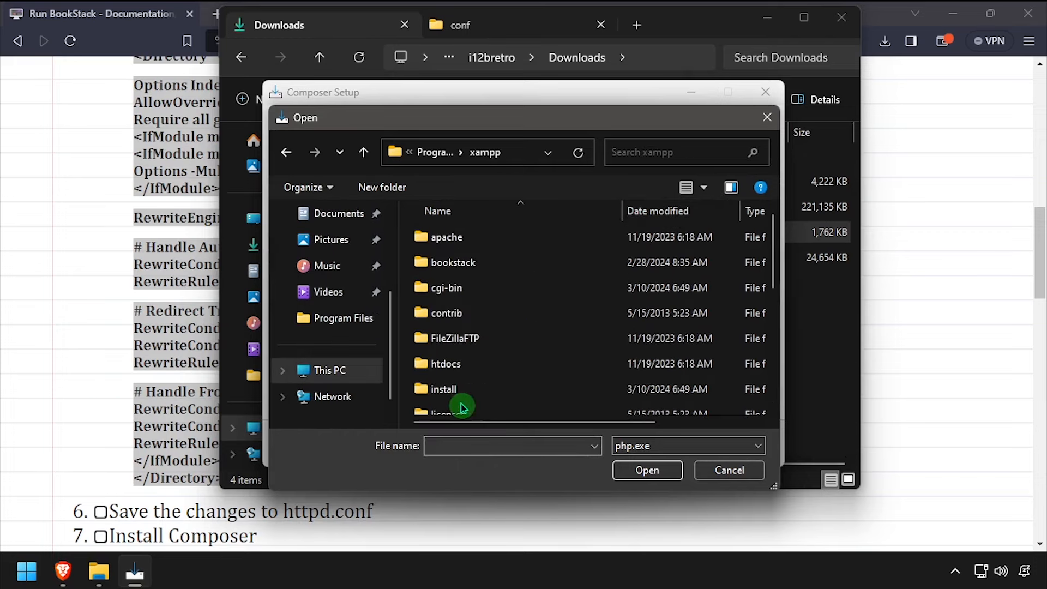
pyautogui.scroll(-3, 460, 342)
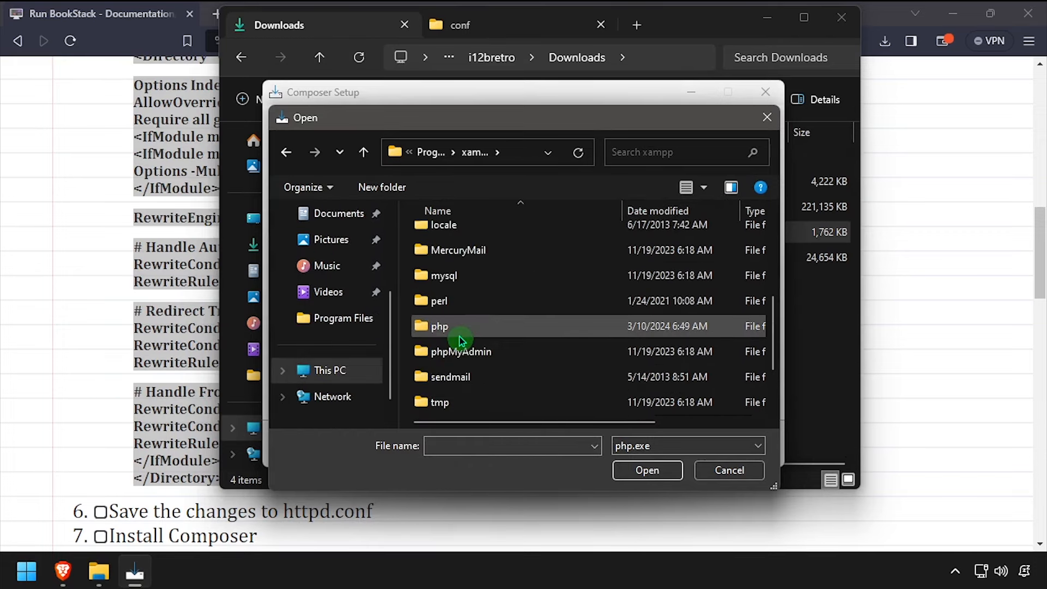
pyautogui.doubleClick(460, 339)
pyautogui.scroll(-5, 464, 371)
pyautogui.click(469, 406)
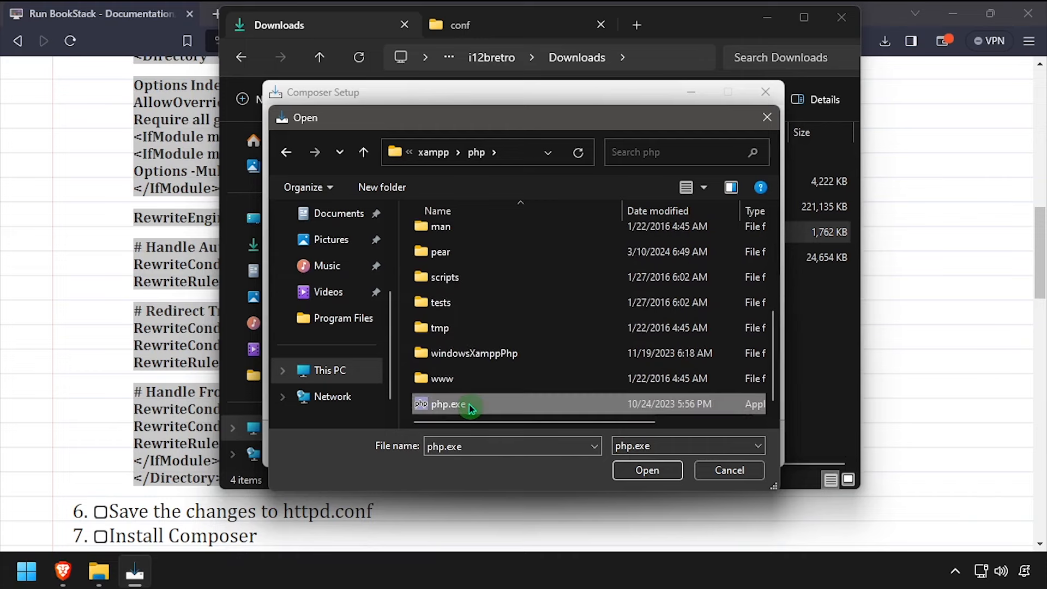
pyautogui.doubleClick(469, 406)
pyautogui.click(398, 249)
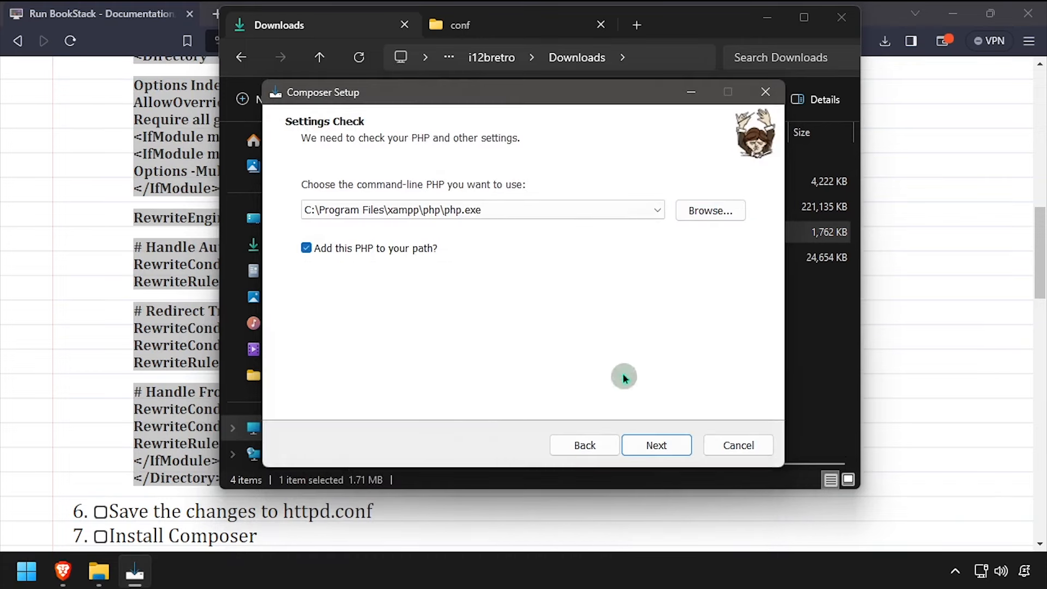
# Proceed without a proxy, install Composer, and finish the setup
pyautogui.click(668, 446)
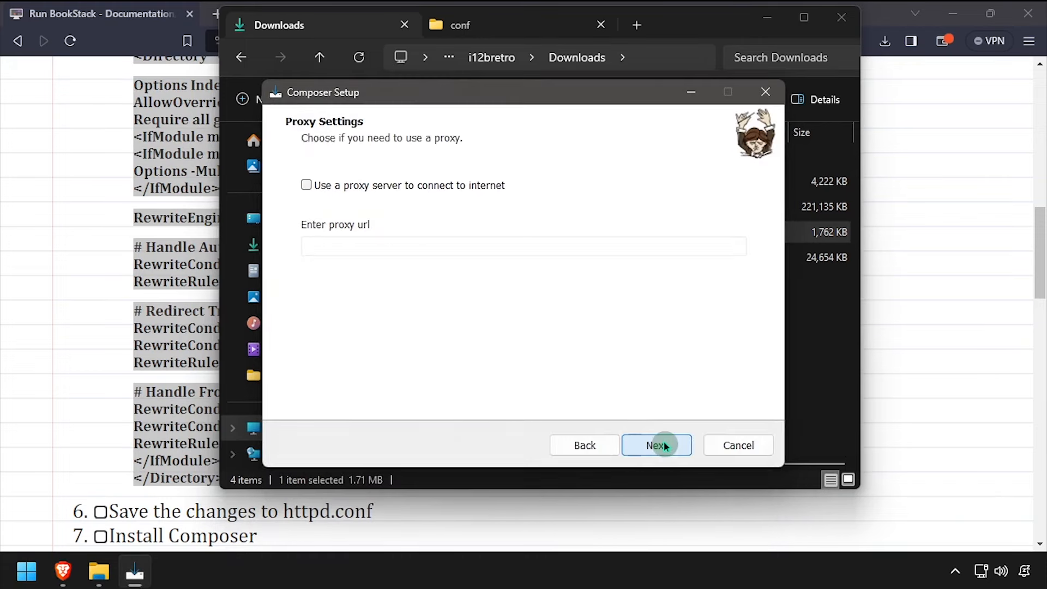
pyautogui.click(665, 446)
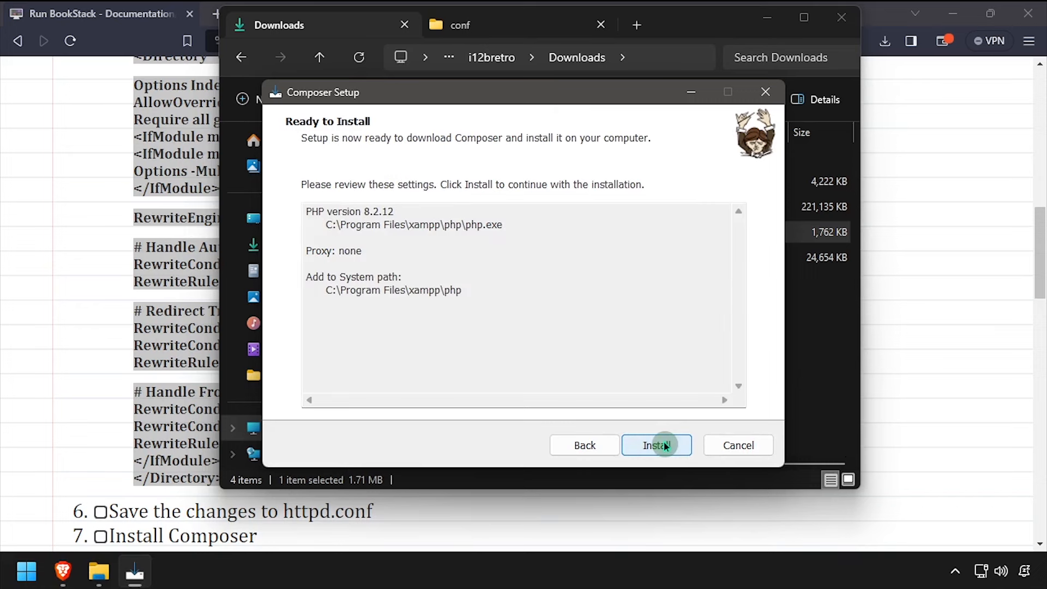
pyautogui.click(665, 446)
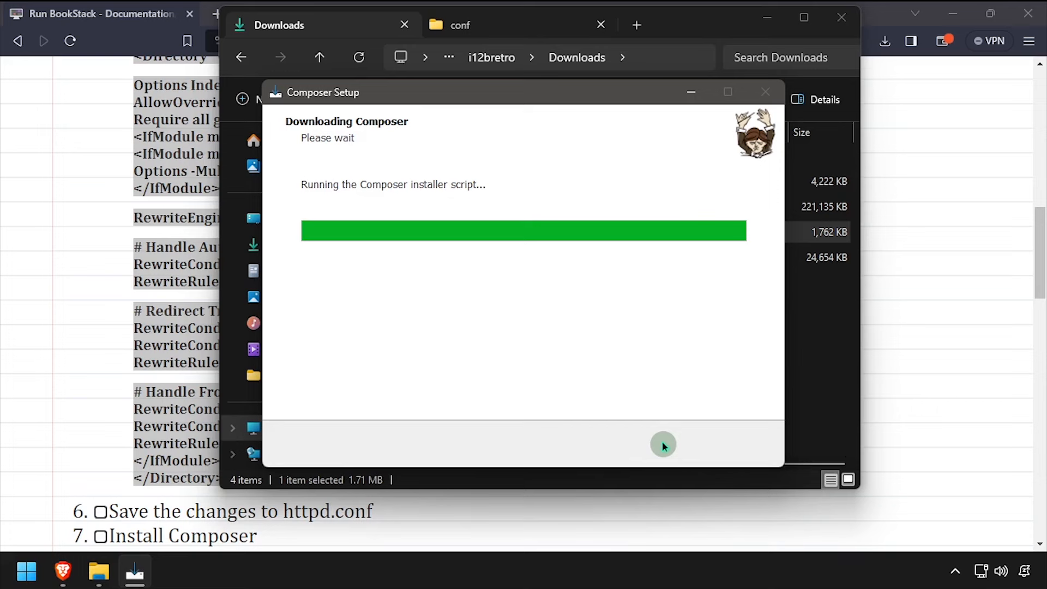
pyautogui.click(661, 446)
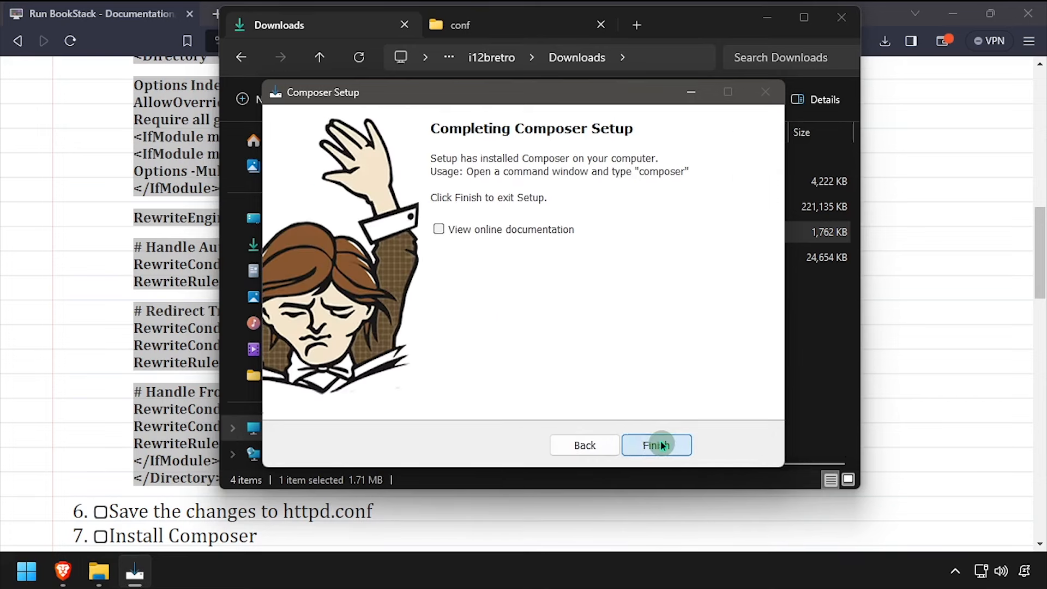
pyautogui.click(662, 446)
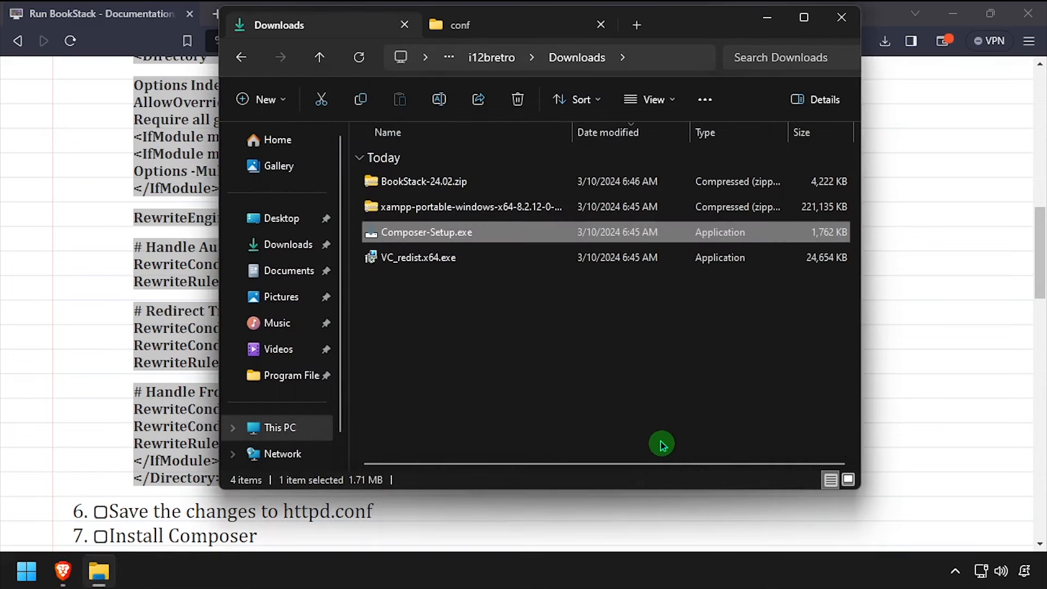
# Launch xampp-control.exe from the xampp folder
pyautogui.click(491, 32)
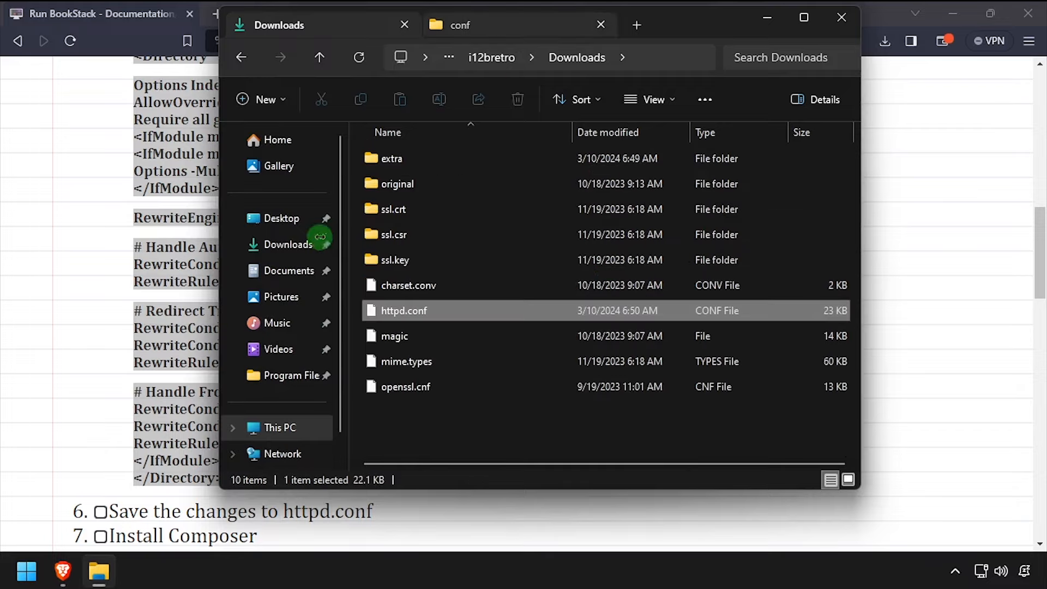
pyautogui.click(69, 351)
pyautogui.scroll(-6, 70, 342)
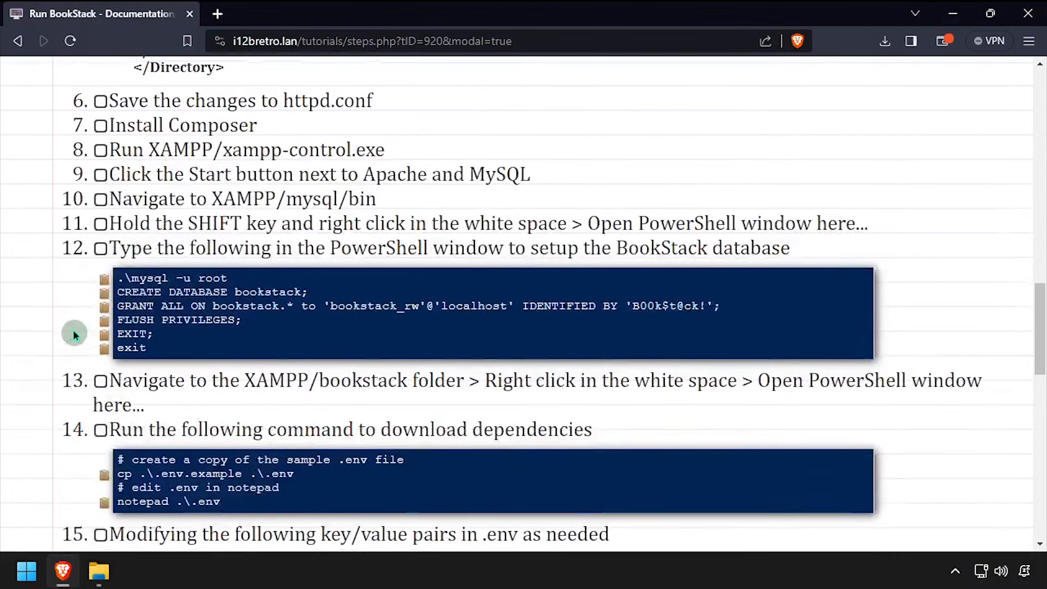
pyautogui.scroll(-1, 75, 329)
pyautogui.click(98, 572)
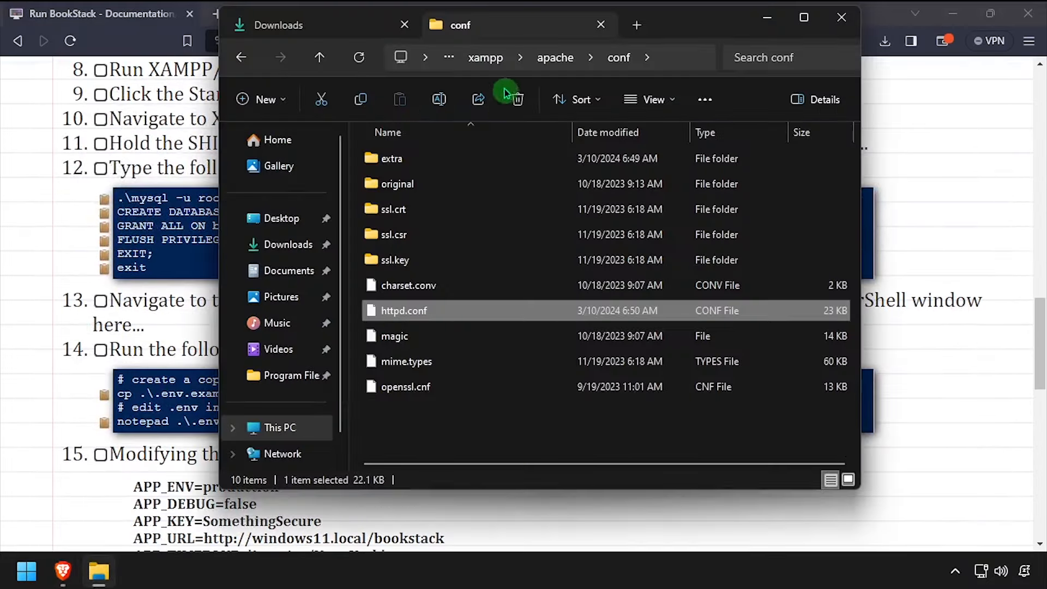
pyautogui.click(485, 57)
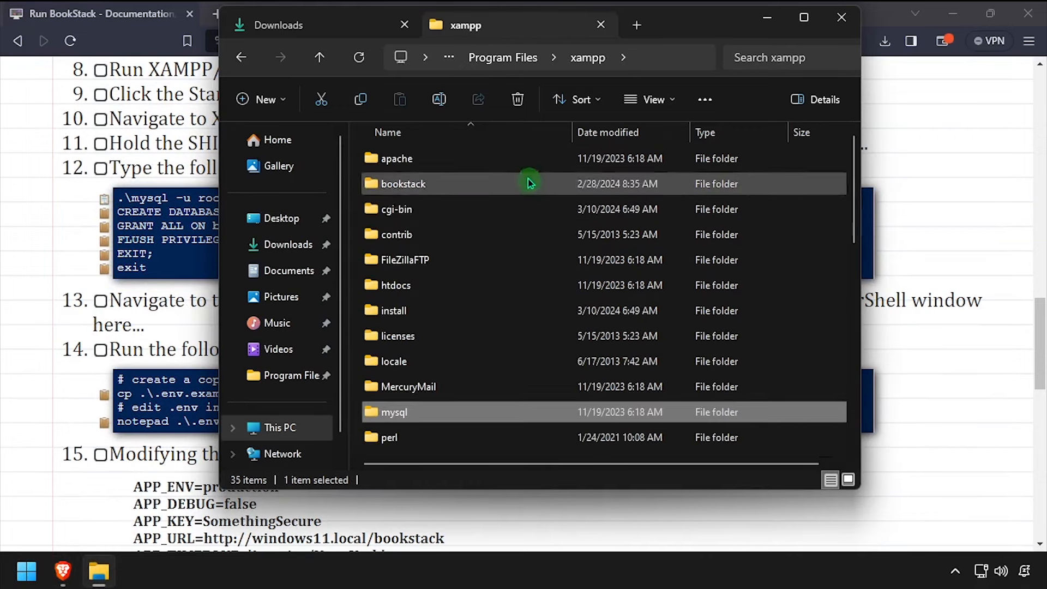
pyautogui.scroll(-6, 512, 232)
pyautogui.scroll(-3, 512, 231)
pyautogui.click(433, 419)
pyautogui.doubleClick(433, 415)
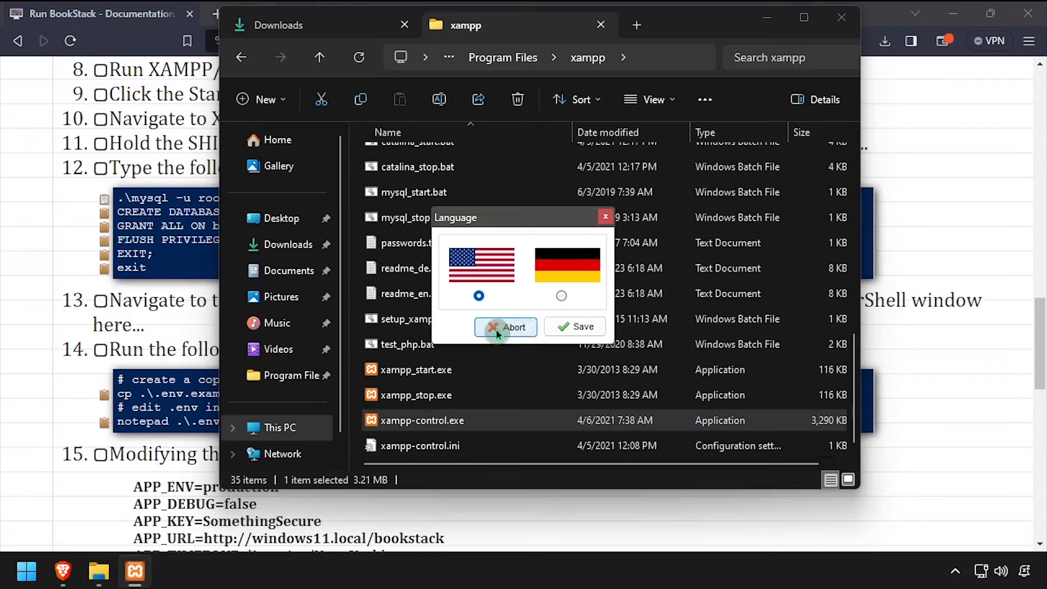
# Keep English as the language, start Apache and MySQL, and minimize the control panel
pyautogui.click(561, 327)
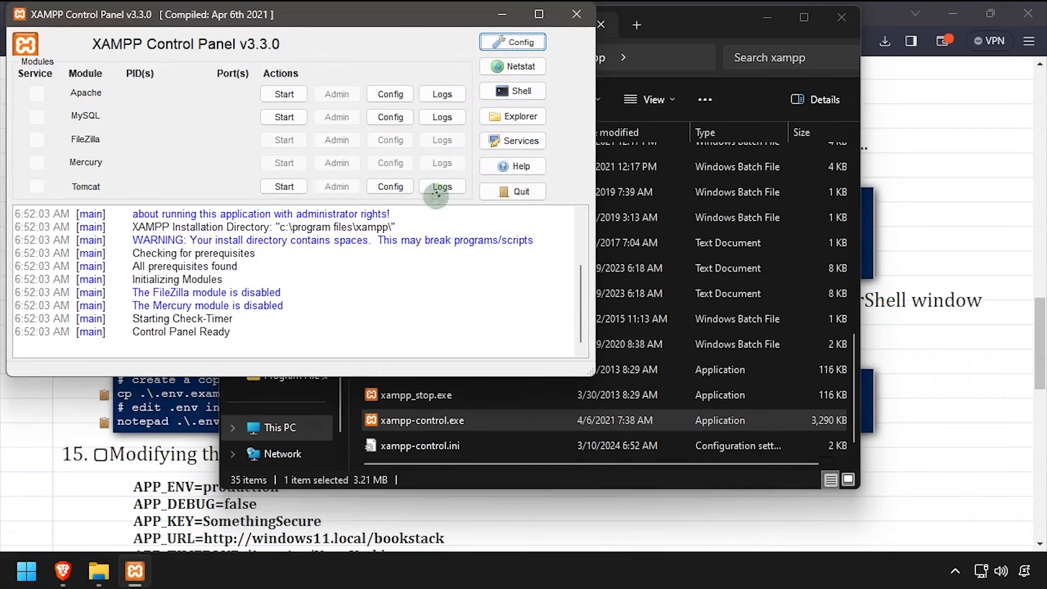
pyautogui.click(295, 97)
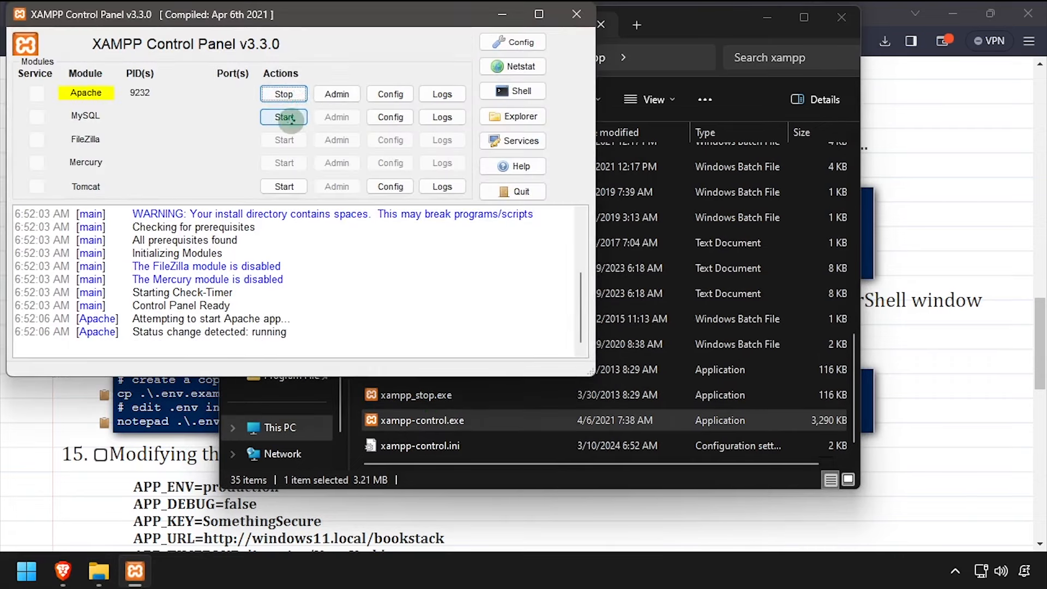
pyautogui.click(289, 117)
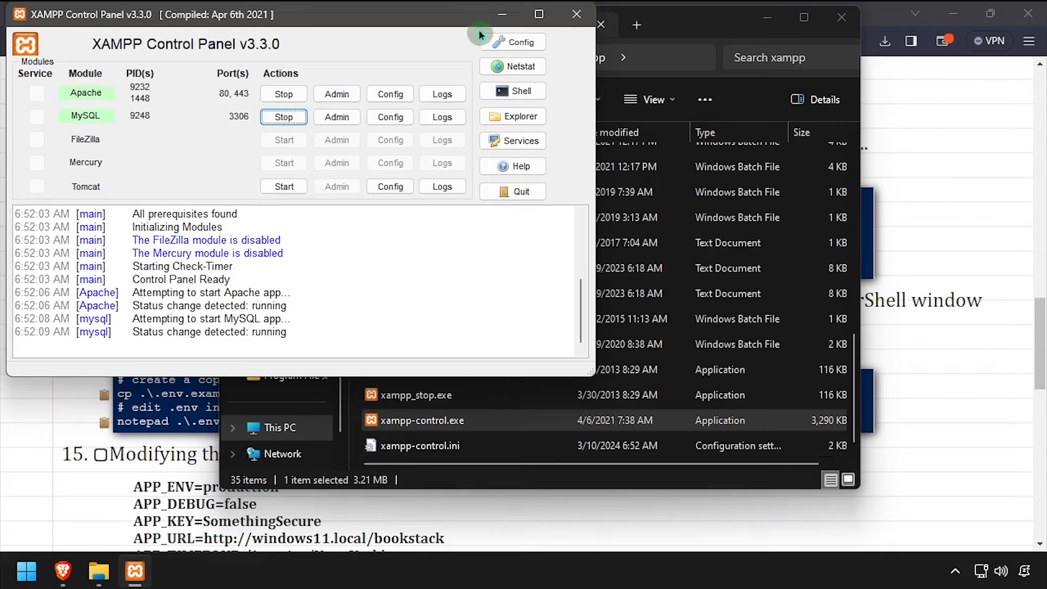
pyautogui.click(502, 16)
# Open a PowerShell window in xampp\mysql\bin from the folder's context menu
pyautogui.scroll(4, 458, 196)
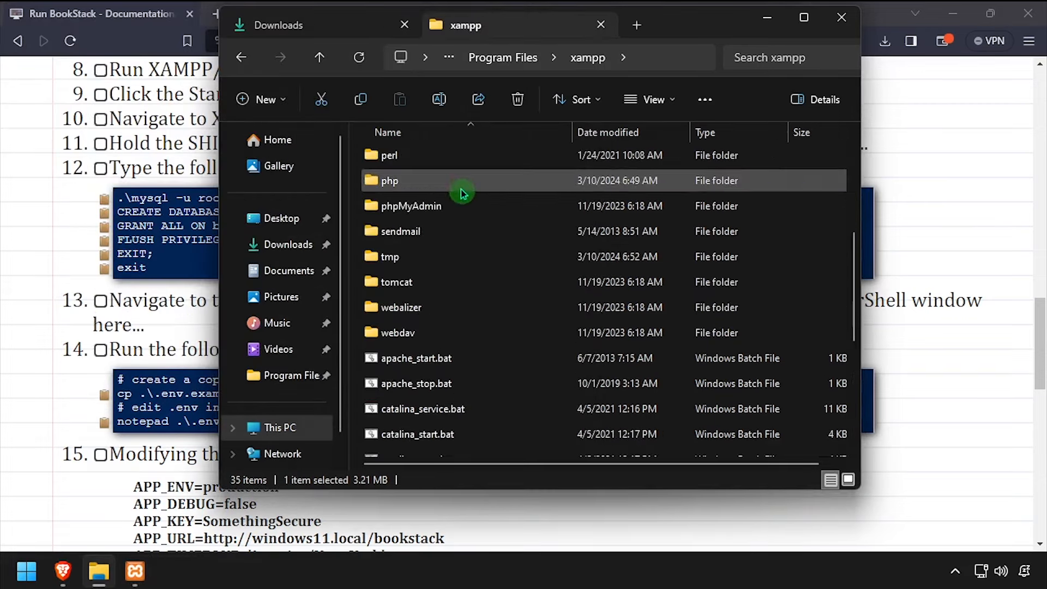
pyautogui.scroll(2, 425, 203)
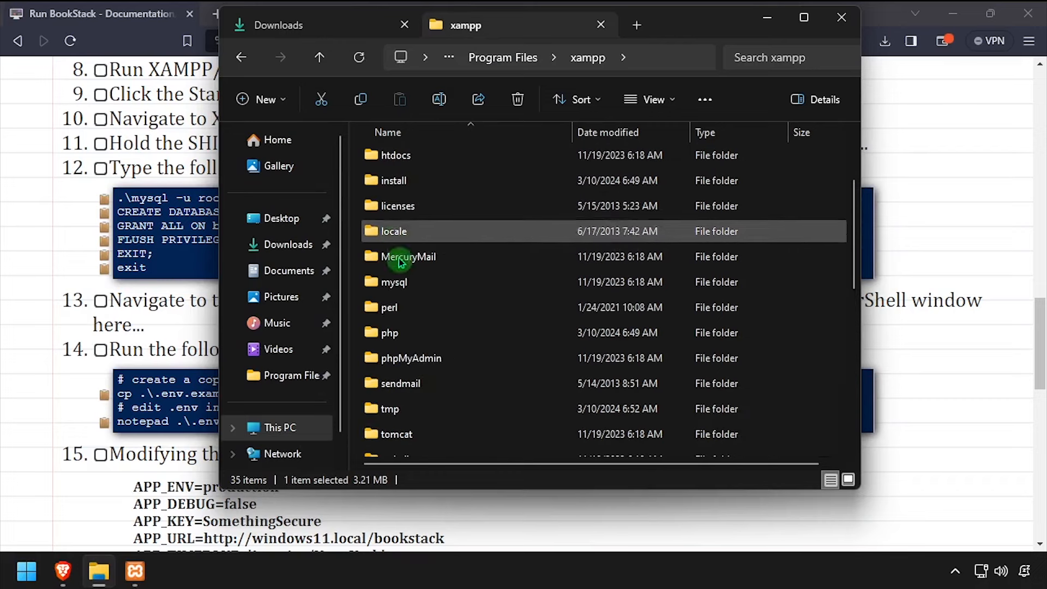
pyautogui.doubleClick(394, 282)
pyautogui.doubleClick(386, 184)
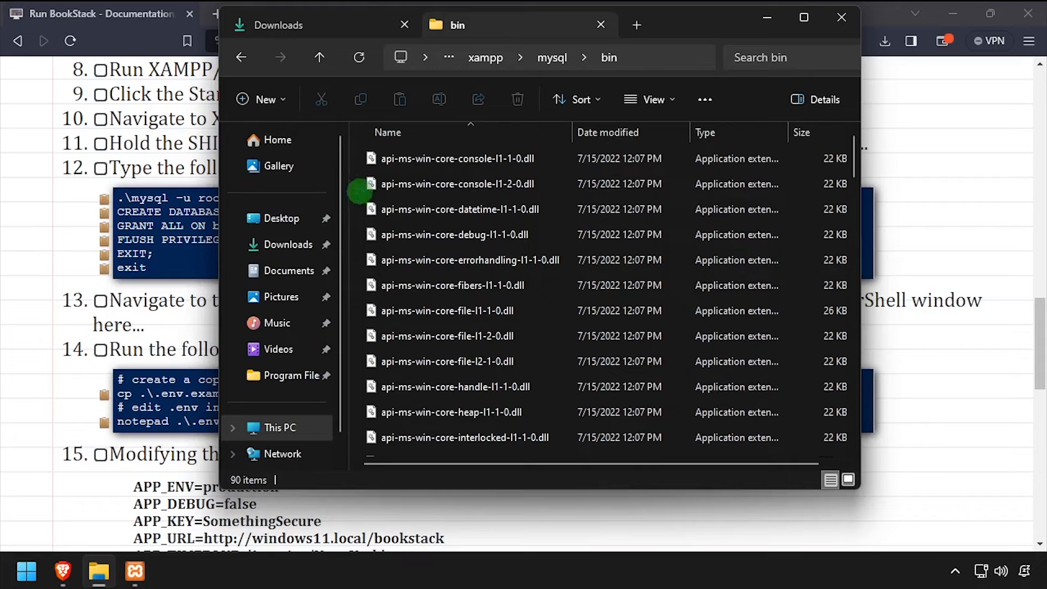
pyautogui.rightClick(360, 191)
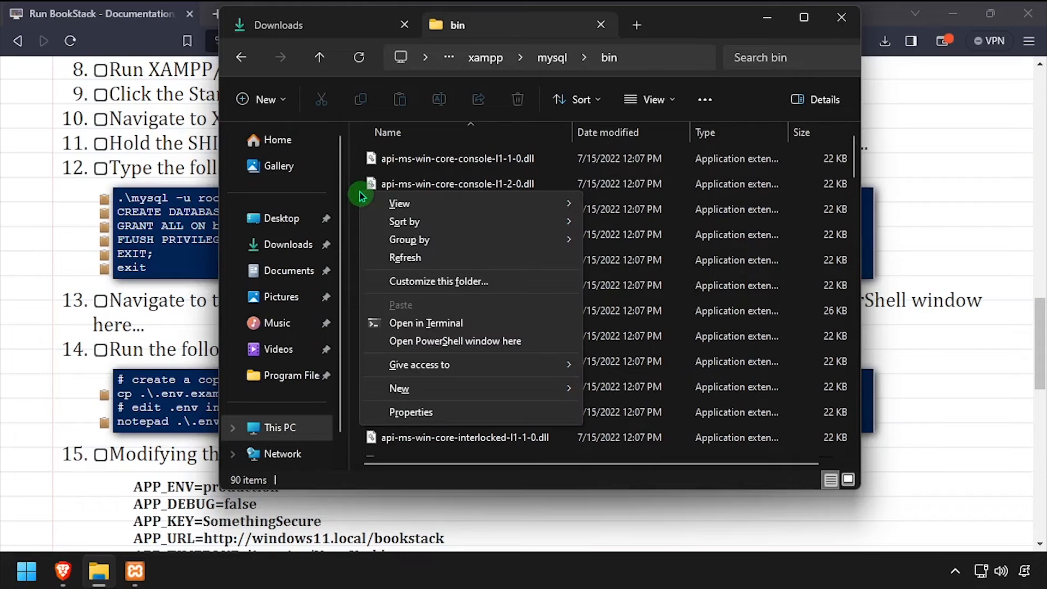
pyautogui.click(402, 341)
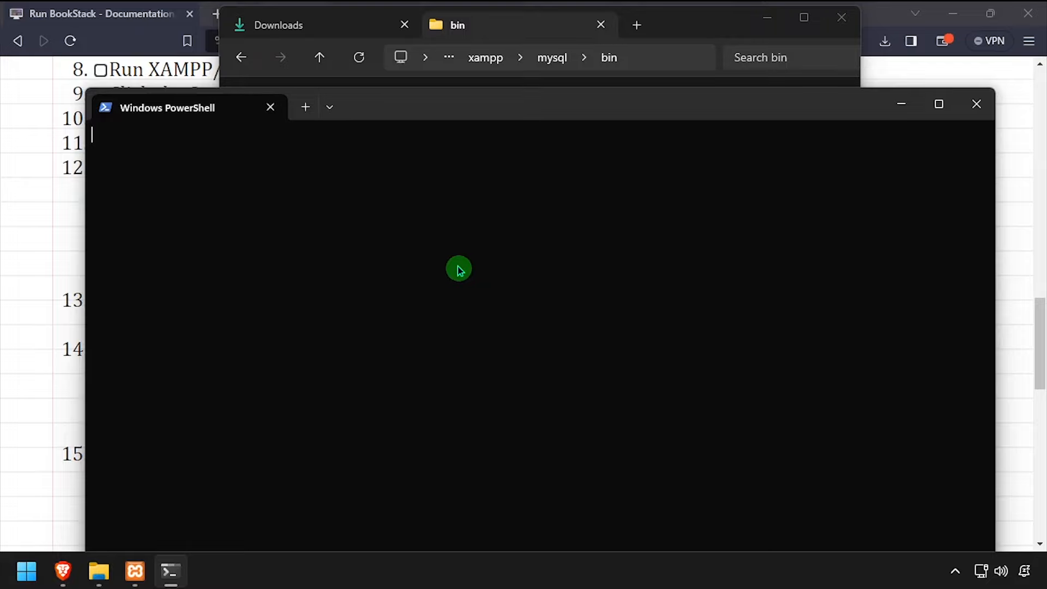
# Snap PowerShell to the right half and start the MariaDB monitor with .\mysql -u root
pyautogui.press('super+Right')
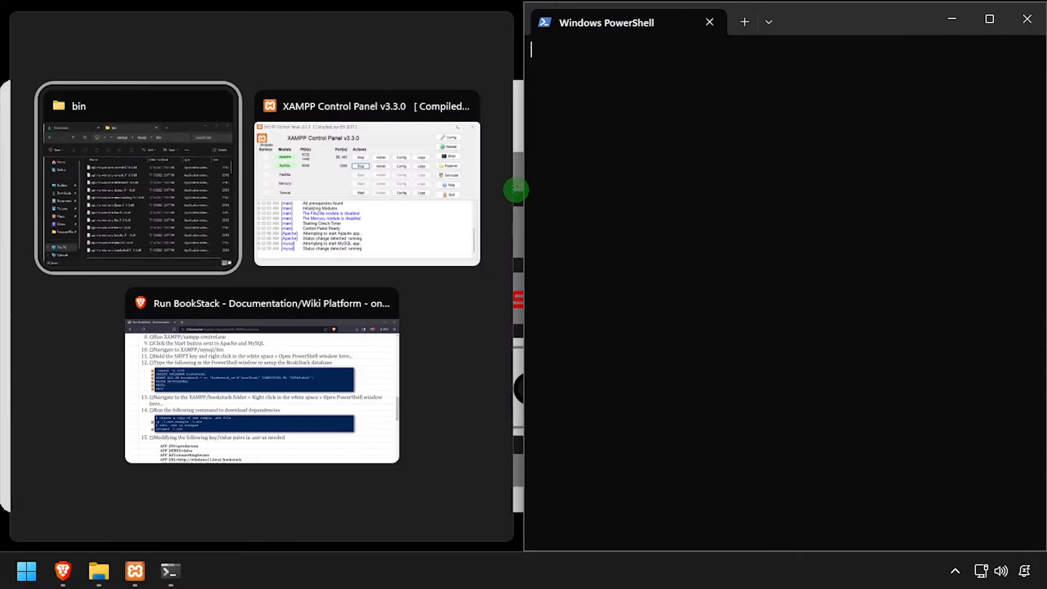
pyautogui.press('Escape')
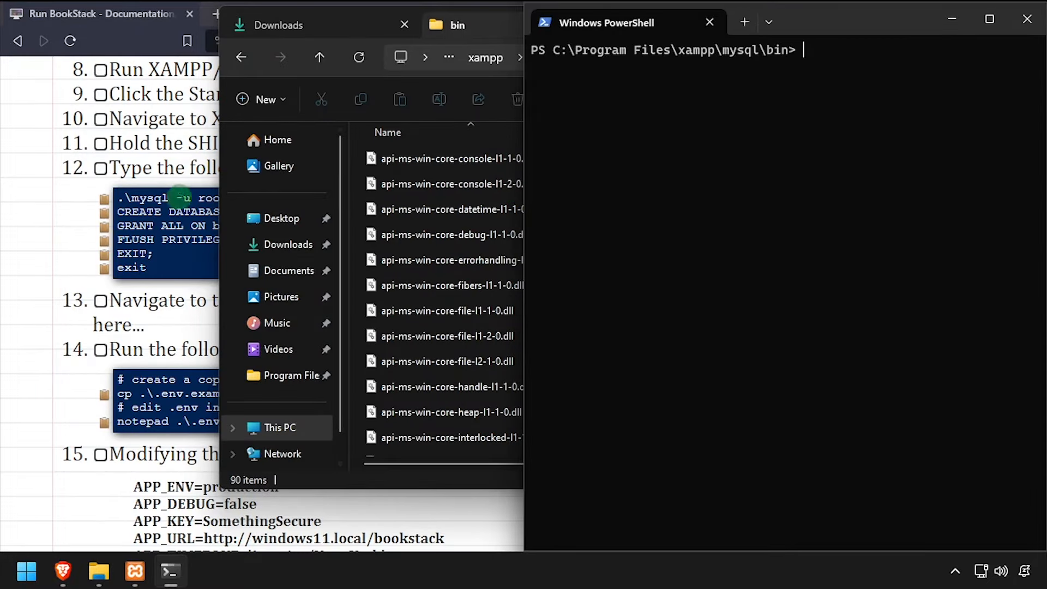
pyautogui.click(104, 199)
pyautogui.hotkey('alt', 'Tab')
pyautogui.write('.\\mysql -u root')
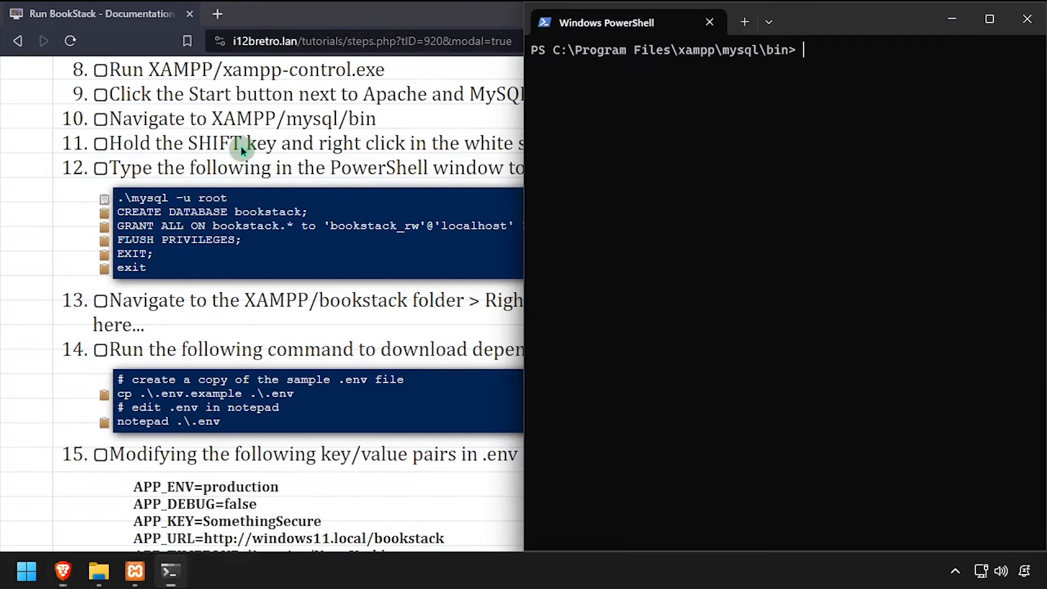
pyautogui.press('Return')
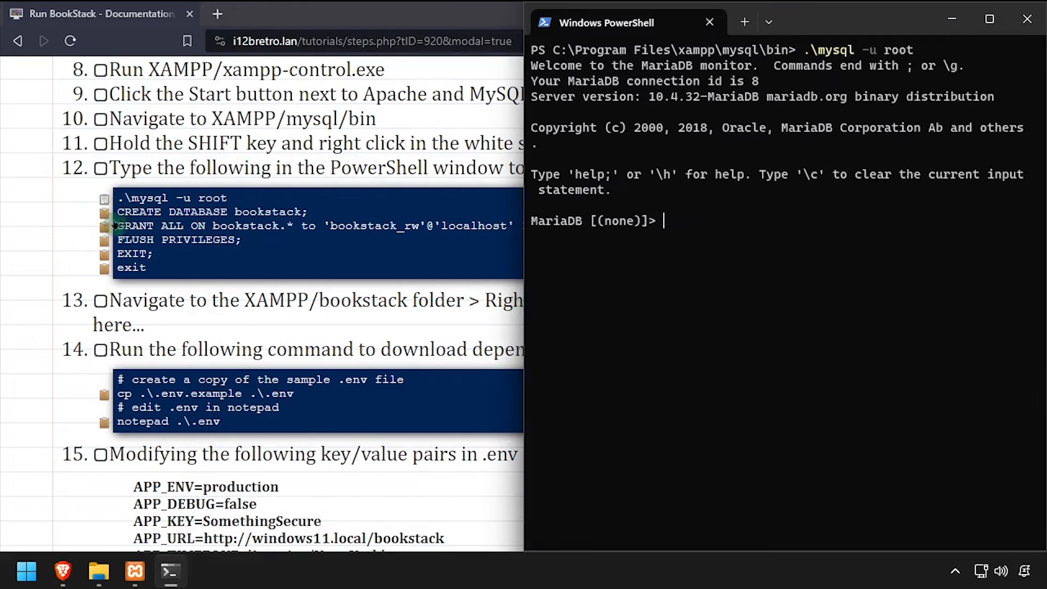
# Create the bookstack database and grant its user all privileges on it
pyautogui.click(105, 213)
pyautogui.hotkey('alt', 'Tab')
pyautogui.hotkey('ctrl', 'v')
pyautogui.press('Return')
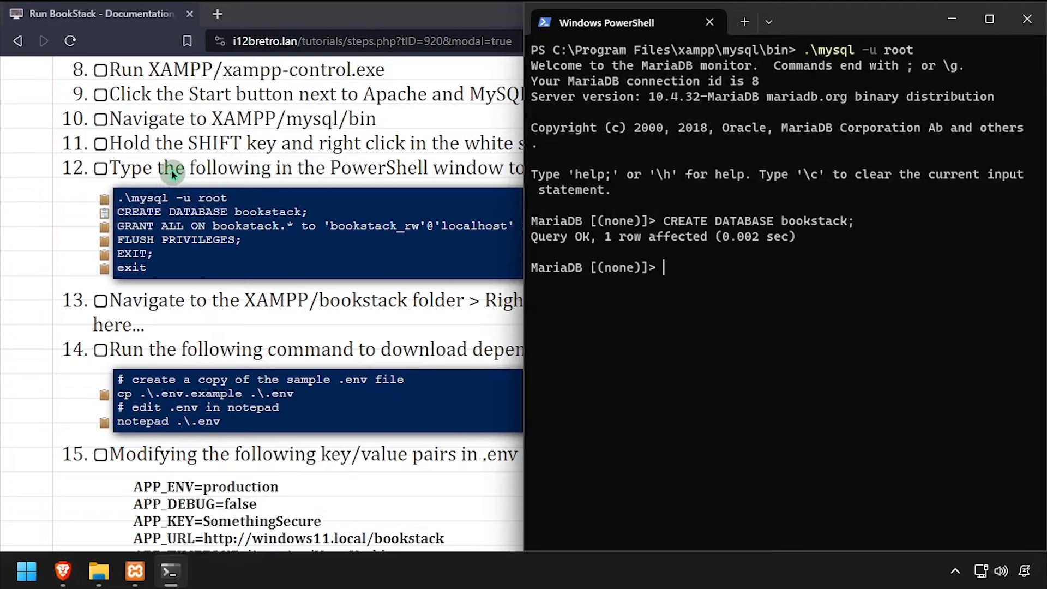
pyautogui.click(113, 230)
pyautogui.hotkey('alt', 'Tab')
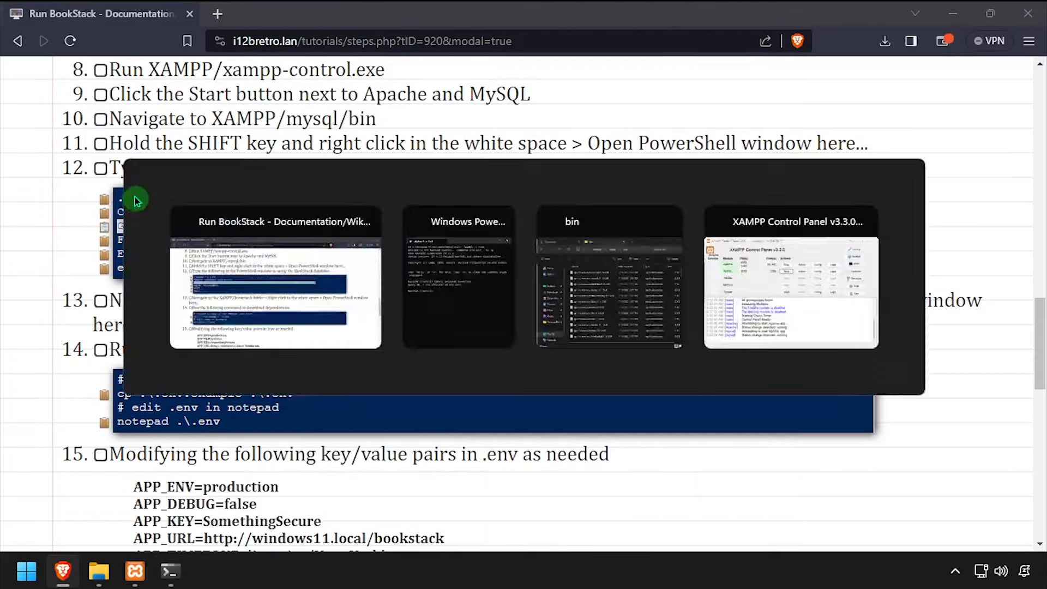
pyautogui.hotkey('ctrl', 'v')
pyautogui.press('Return')
# Flush privileges, exit the MariaDB monitor, and close PowerShell
pyautogui.click(104, 240)
pyautogui.hotkey('alt', 'Tab')
pyautogui.hotkey('ctrl', 'v')
pyautogui.press('Return')
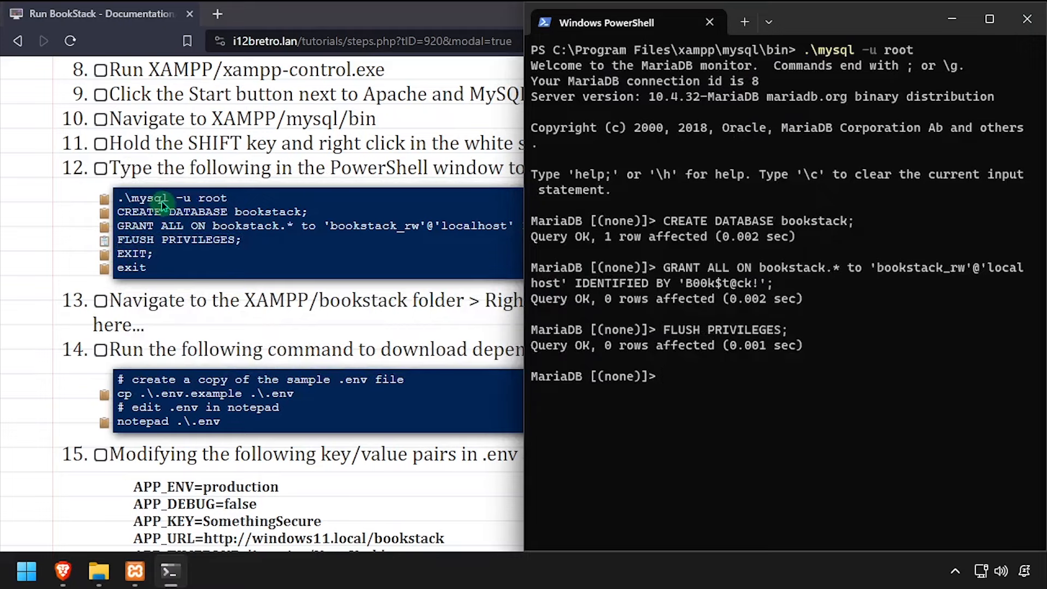
pyautogui.click(104, 253)
pyautogui.hotkey('alt', 'Tab')
pyautogui.hotkey('ctrl', 'v')
pyautogui.press('Return')
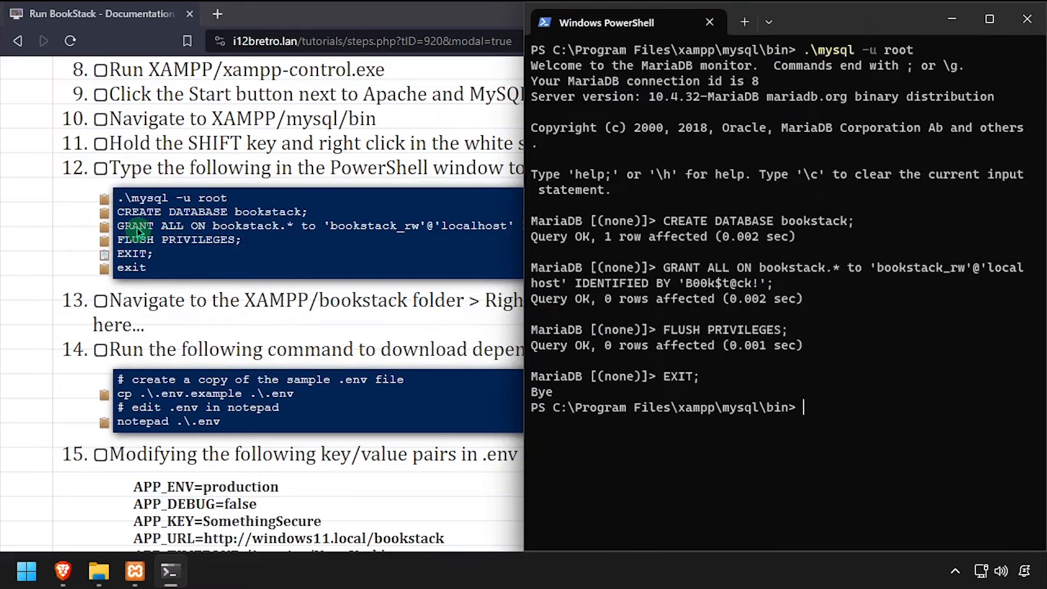
pyautogui.write('exit')
pyautogui.press('Return')
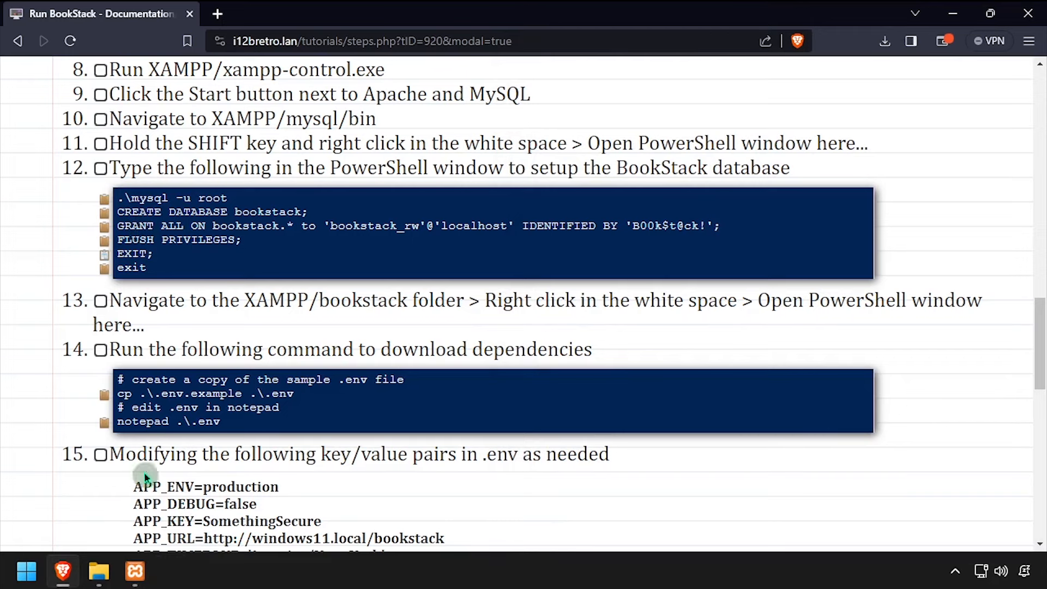
# Open a PowerShell window in the xampp\bookstack folder, snapped to the right half
pyautogui.click(98, 571)
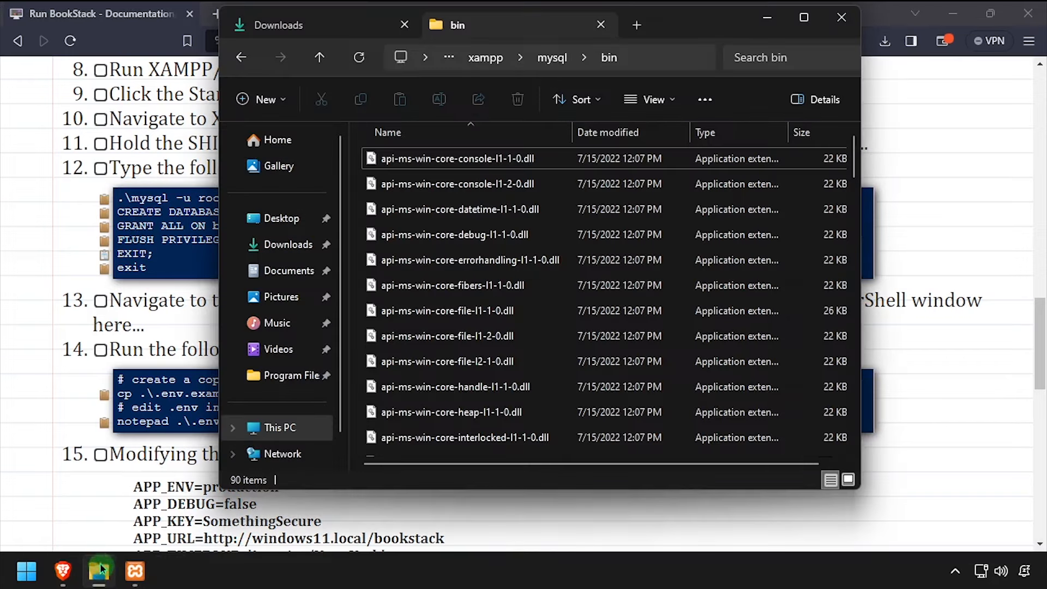
pyautogui.click(486, 57)
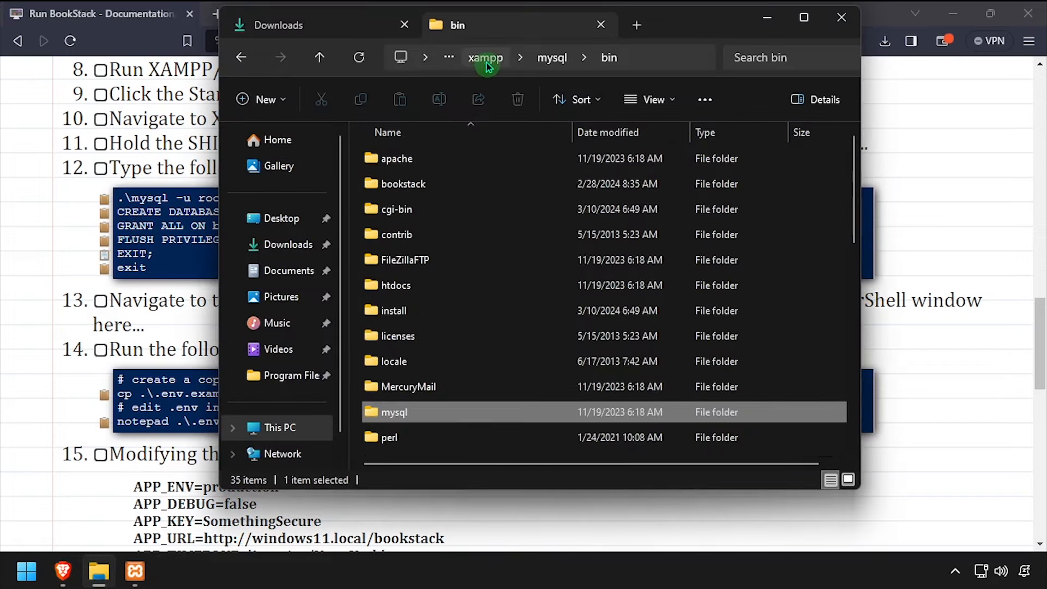
pyautogui.doubleClick(413, 184)
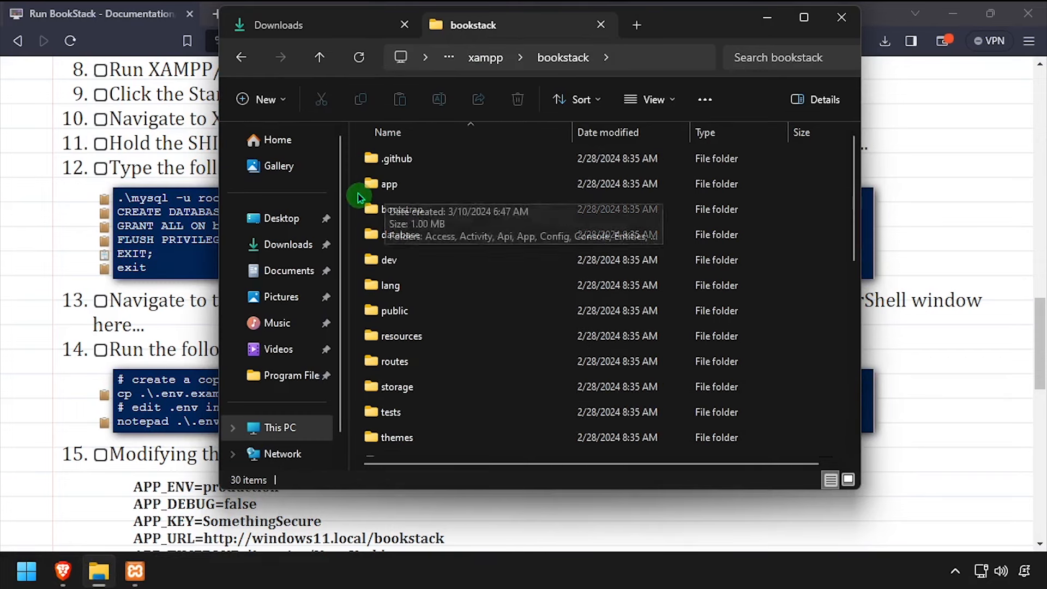
pyautogui.rightClick(357, 192)
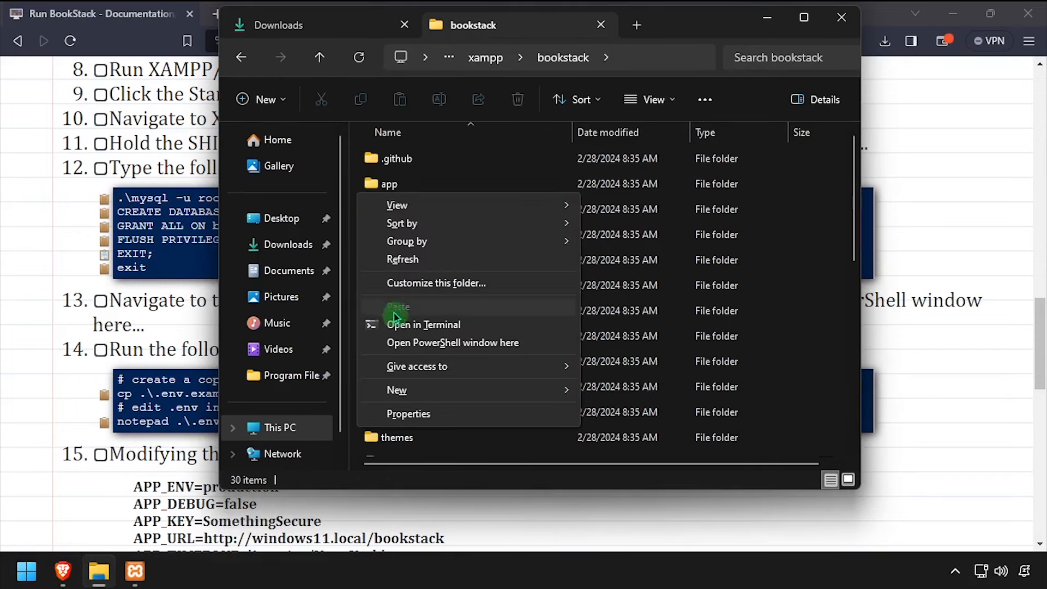
pyautogui.click(407, 342)
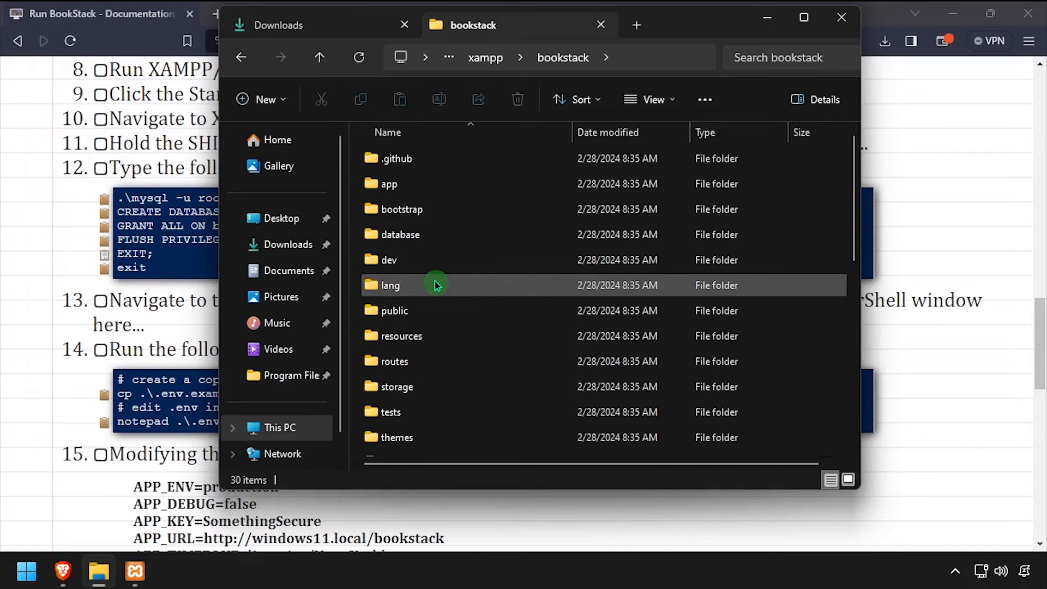
pyautogui.press('super+Right')
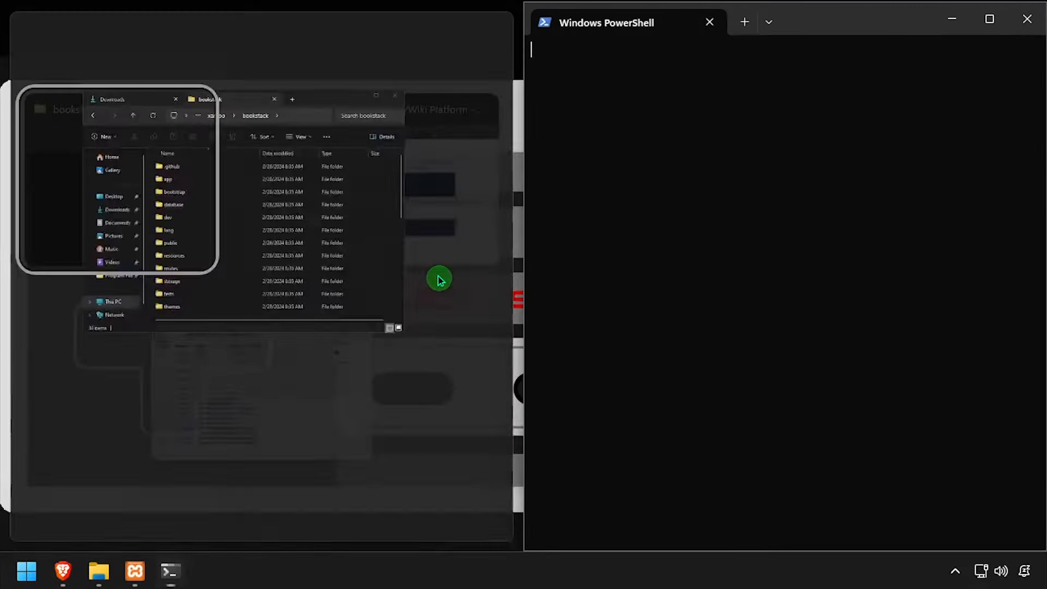
pyautogui.press('Return')
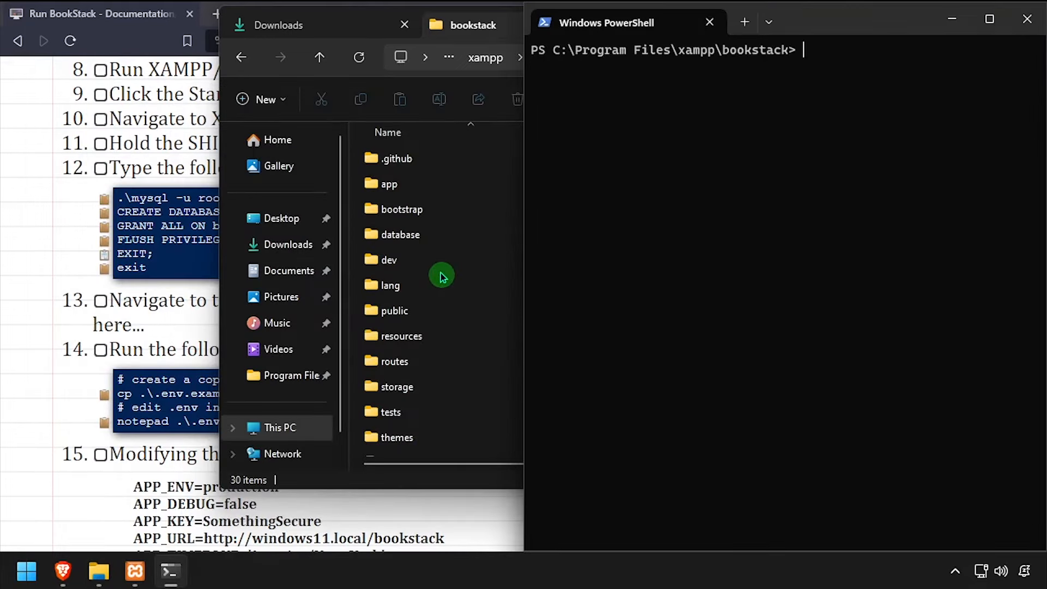
# Copy .env.example to .env and open .env in Notepad
pyautogui.click(104, 394)
pyautogui.hotkey('alt', 'Tab')
pyautogui.hotkey('ctrl', 'v')
pyautogui.press('Return')
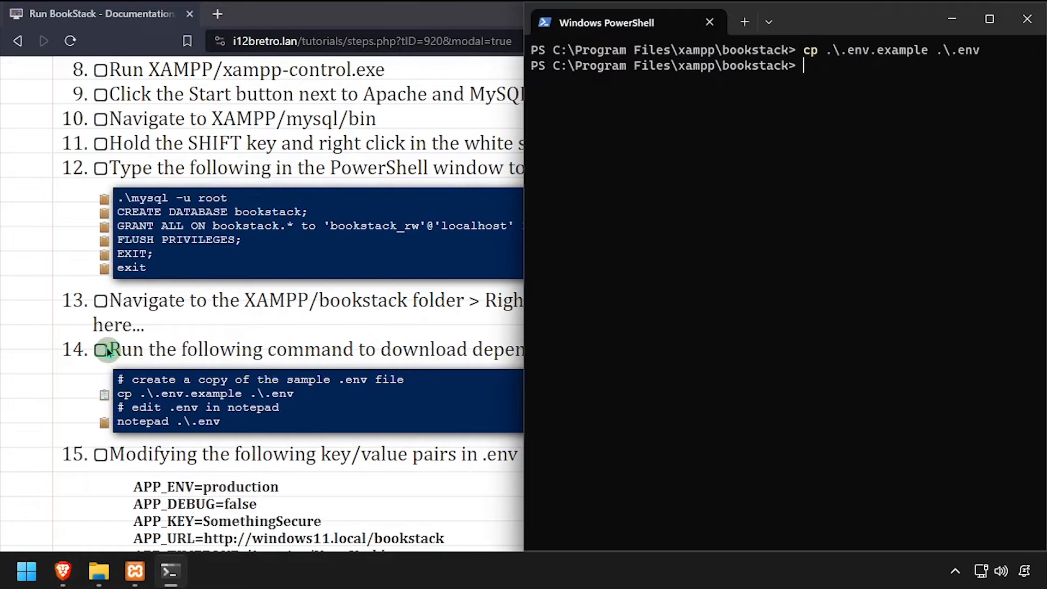
pyautogui.click(103, 423)
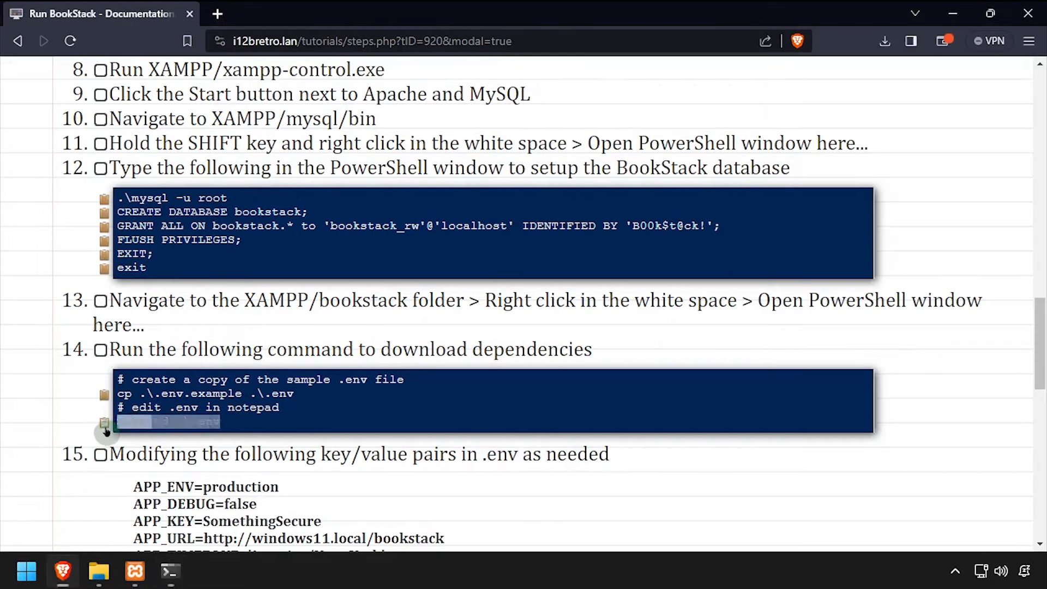
pyautogui.hotkey('alt', 'Tab')
pyautogui.hotkey('ctrl', 'v')
pyautogui.press('Return')
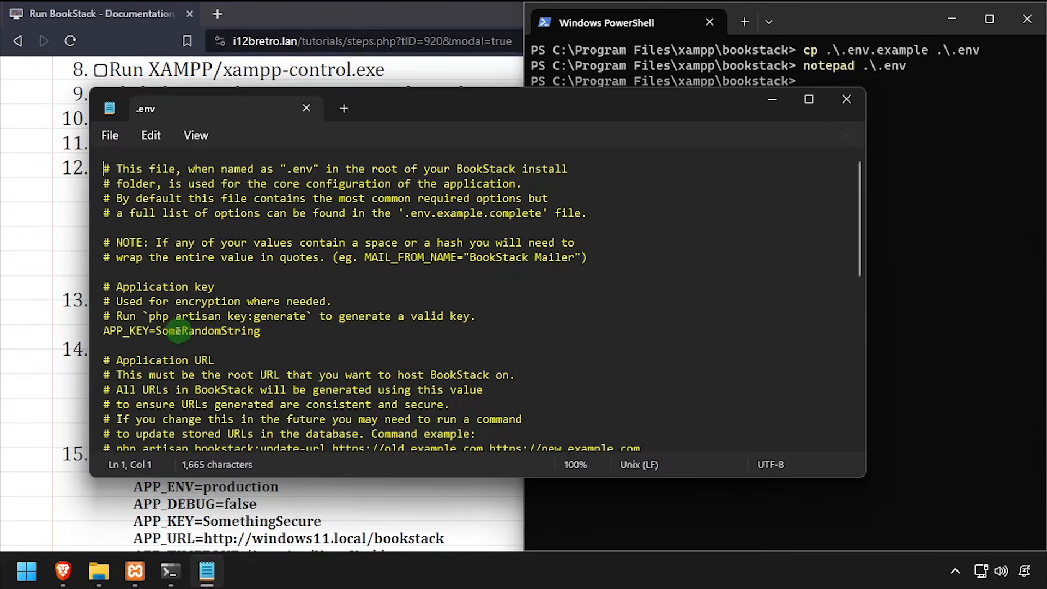
pyautogui.moveTo(157, 332); pyautogui.dragTo(393, 341)
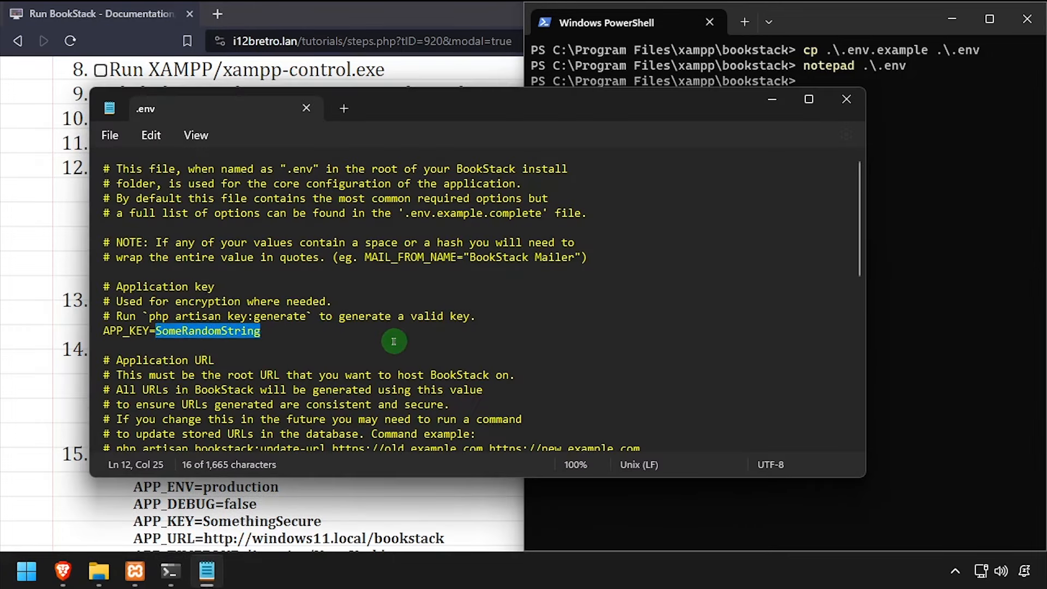
pyautogui.write('SomethingSecure')
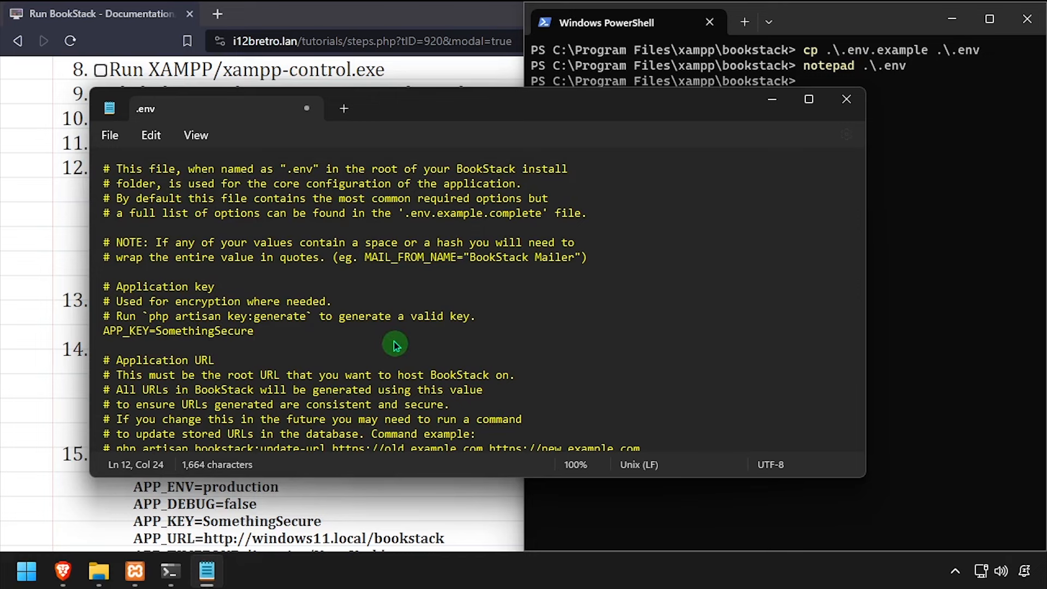
pyautogui.scroll(-4, 395, 344)
pyautogui.click(182, 293)
pyautogui.moveTo(232, 293); pyautogui.dragTo(325, 294)
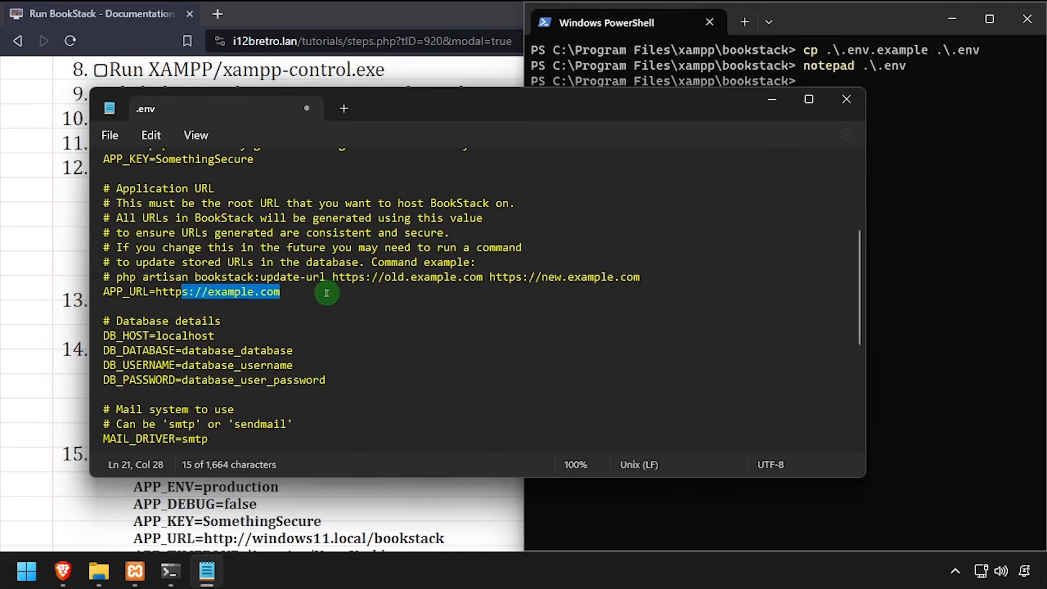
pyautogui.write('://windo')
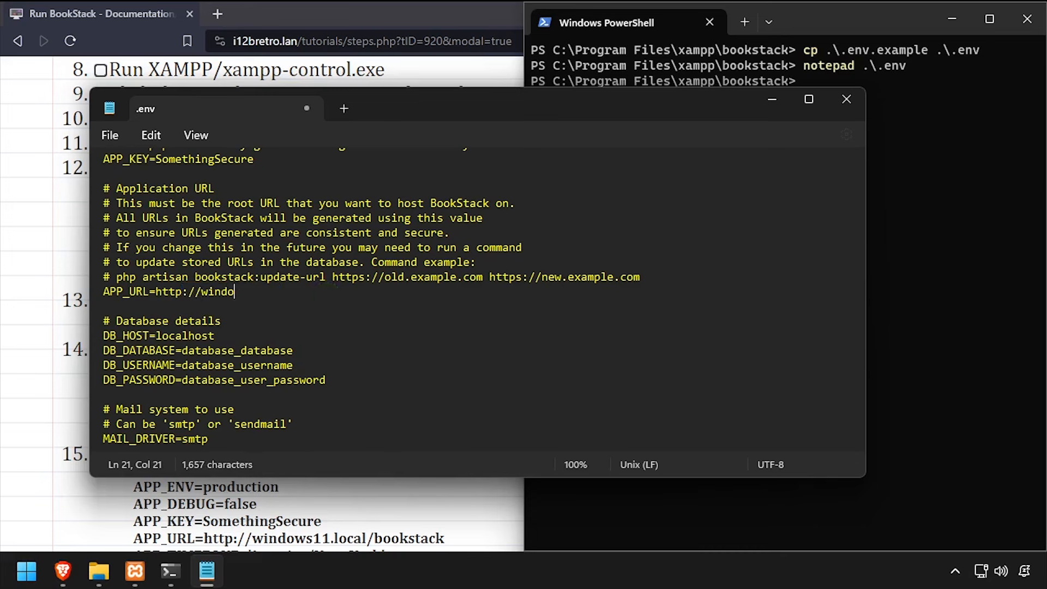
pyautogui.write('ws11.local/bookstack')
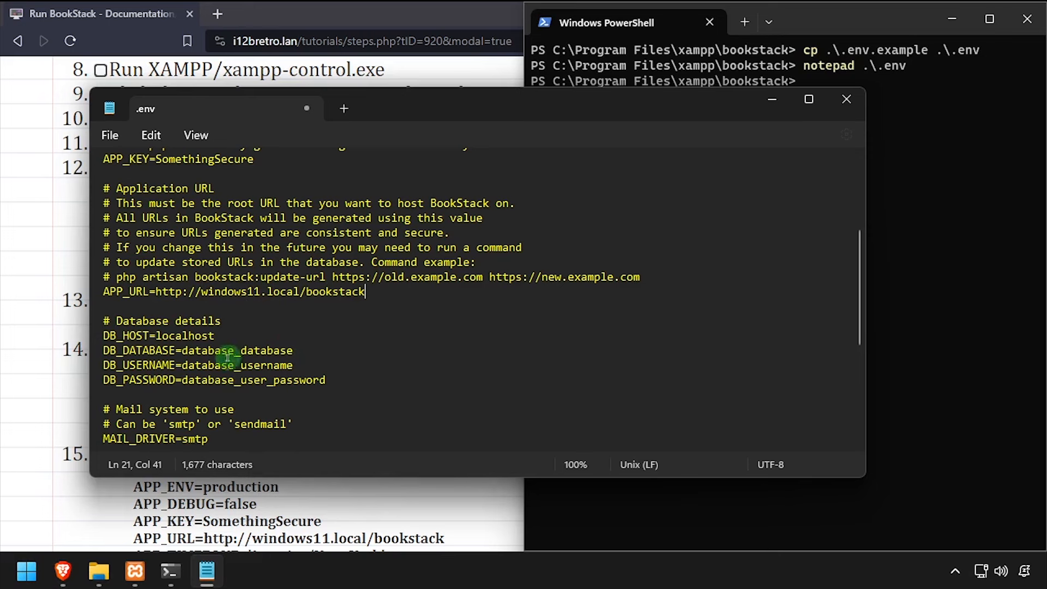
# Replace the database name and username placeholders with bookstack values and clear the placeholder password
pyautogui.doubleClick(185, 353)
pyautogui.write('bookstack')
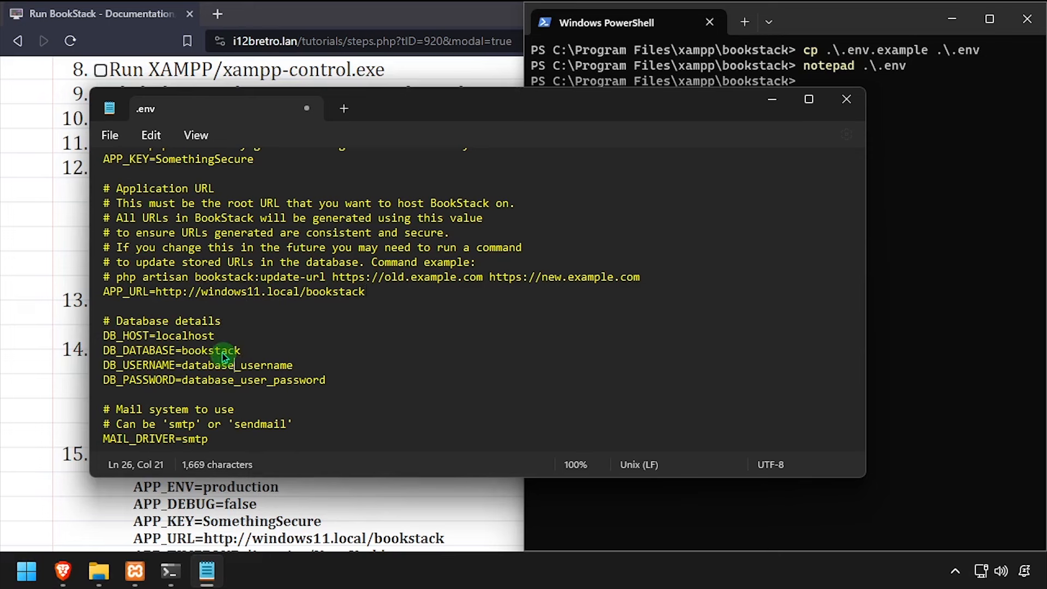
pyautogui.doubleClick(222, 354)
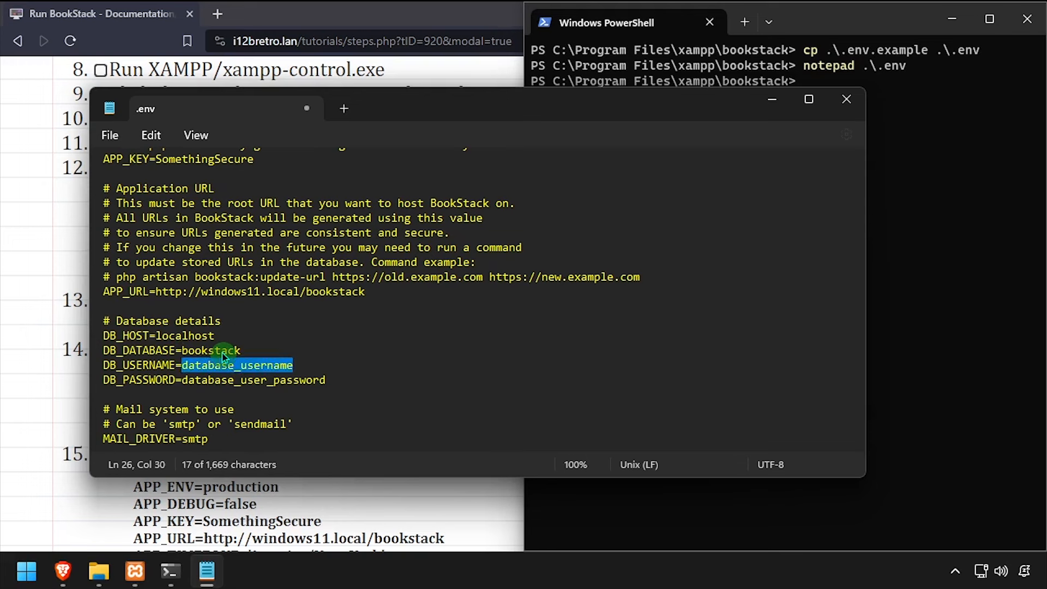
pyautogui.write('bookstack_r')
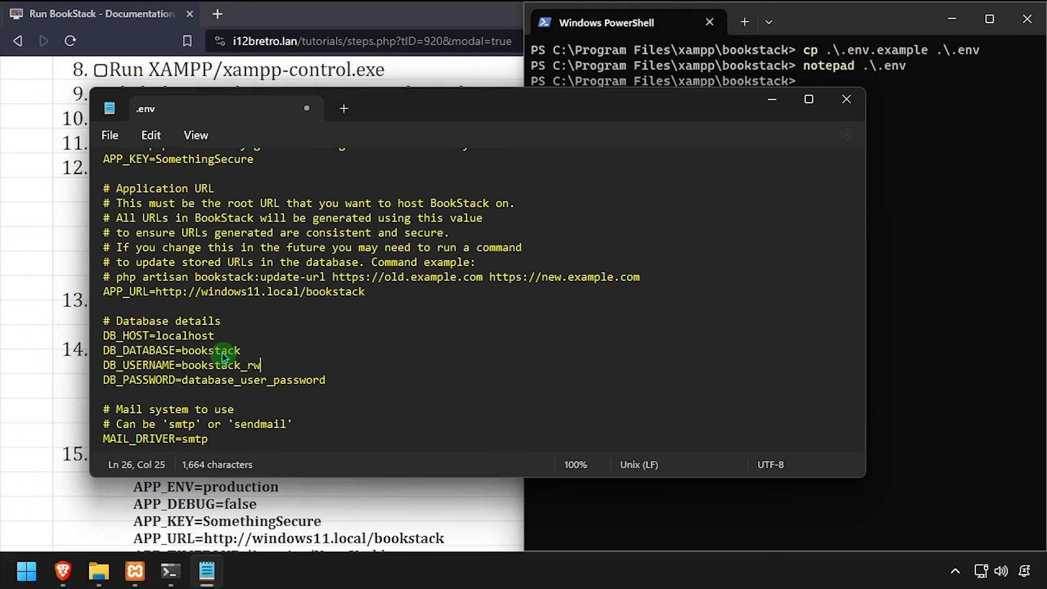
pyautogui.hotkey('shift', 'End')
pyautogui.press('BackSpace')
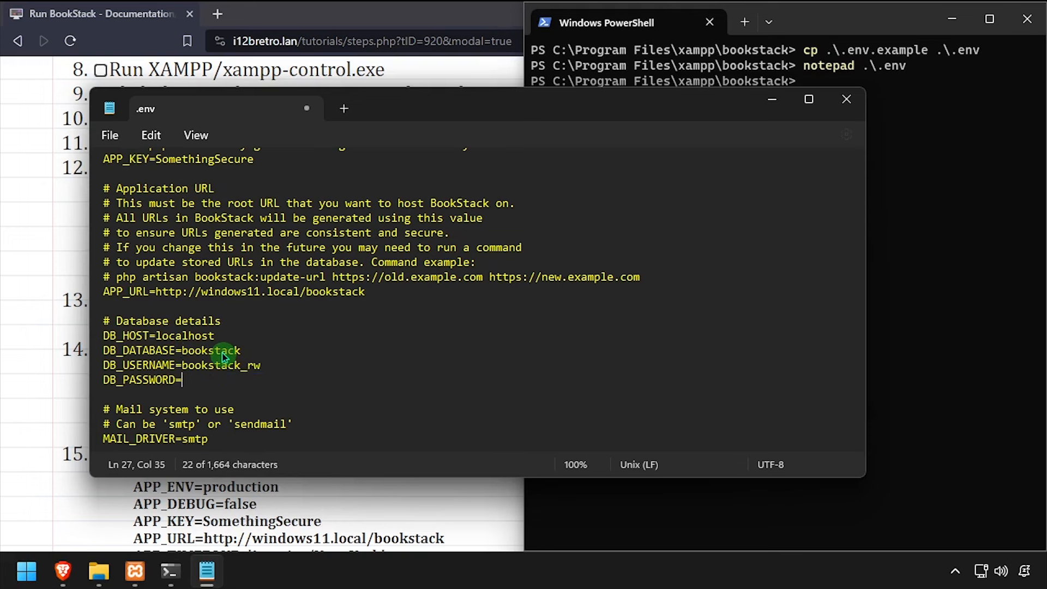
# Paste the tutorial's database password after DB_PASSWORD=
pyautogui.click(53, 431)
pyautogui.scroll(-4, 52, 431)
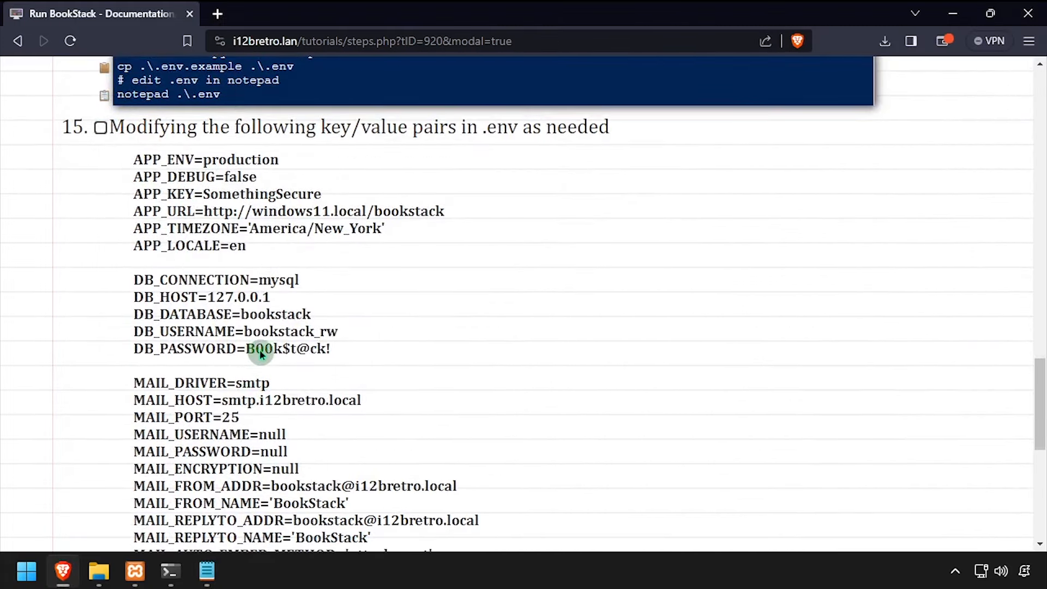
pyautogui.moveTo(247, 353); pyautogui.dragTo(331, 355)
pyautogui.hotkey('ctrl', 'c')
pyautogui.hotkey('alt', 'Tab')
pyautogui.hotkey('ctrl', 'v')
# Replace the old mail section with the tutorial's MAIL_ settings, save .env, and close Notepad
pyautogui.click(26, 382)
pyautogui.scroll(-3, 118, 356)
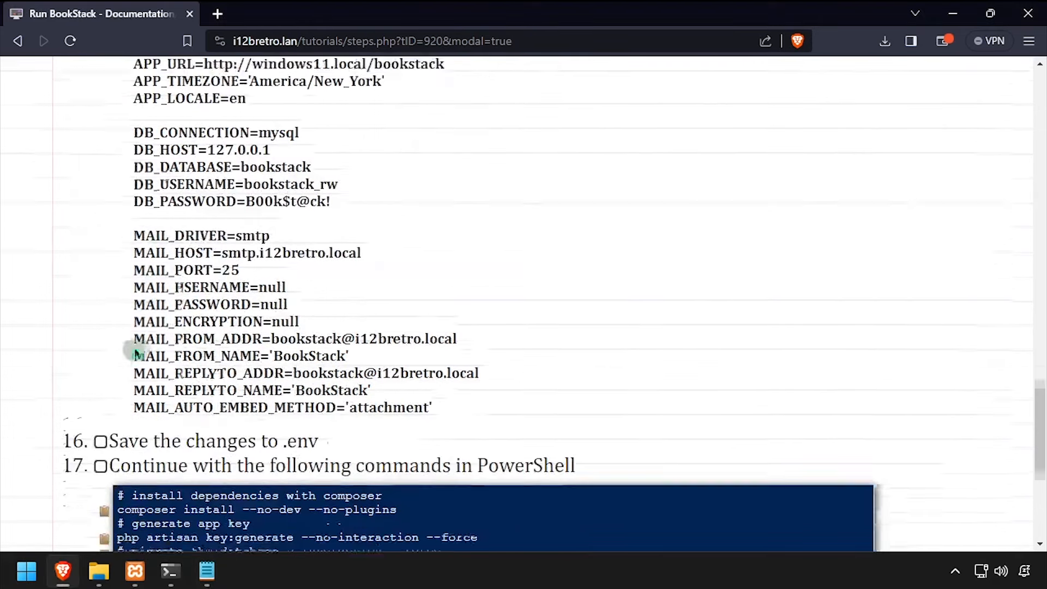
pyautogui.moveTo(175, 237); pyautogui.dragTo(377, 406)
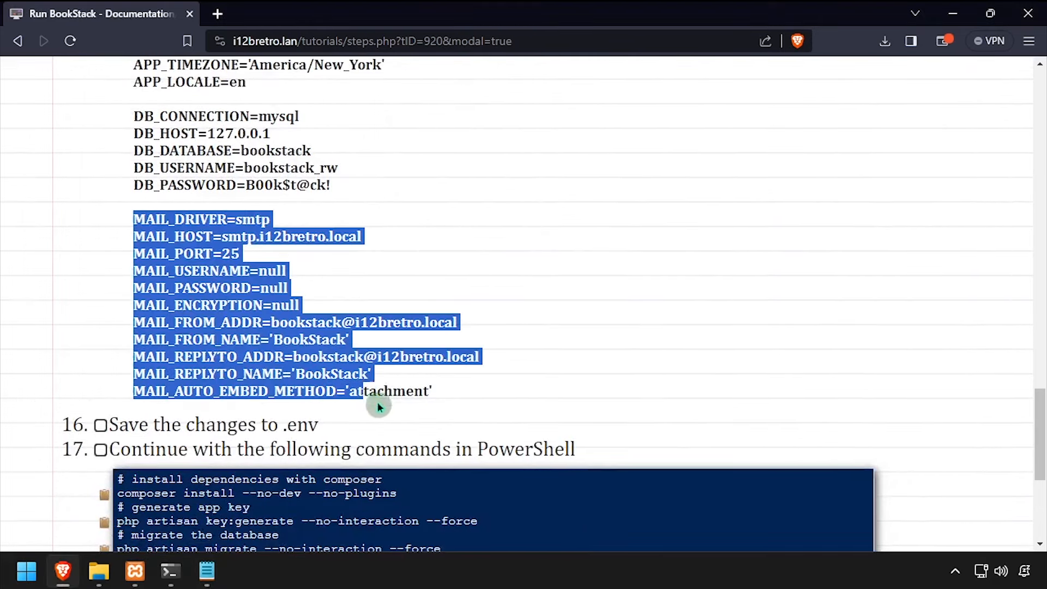
pyautogui.hotkey('ctrl', 'c')
pyautogui.hotkey('alt', 'Tab')
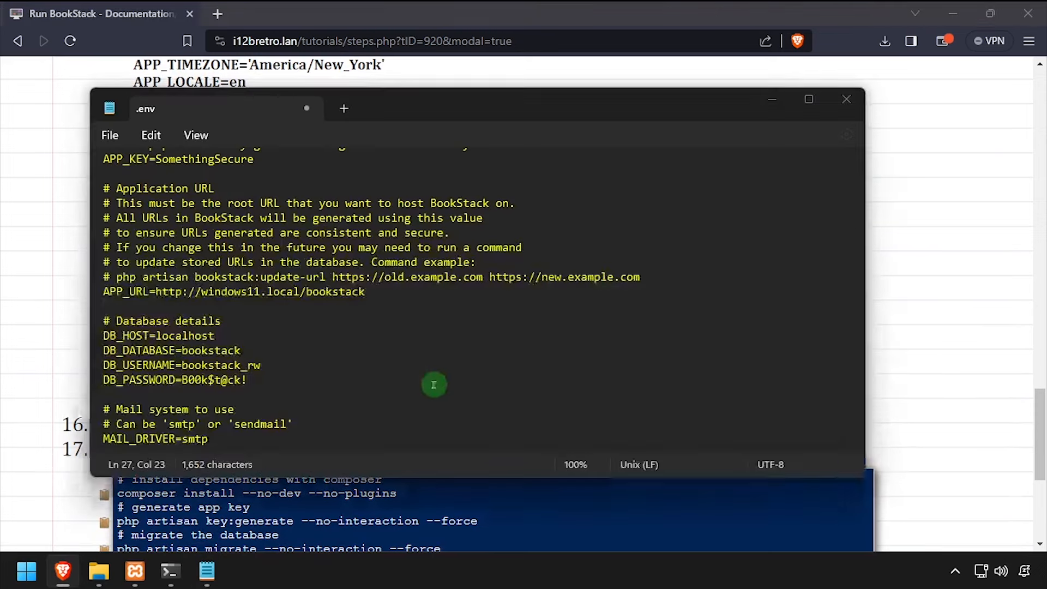
pyautogui.click(214, 398)
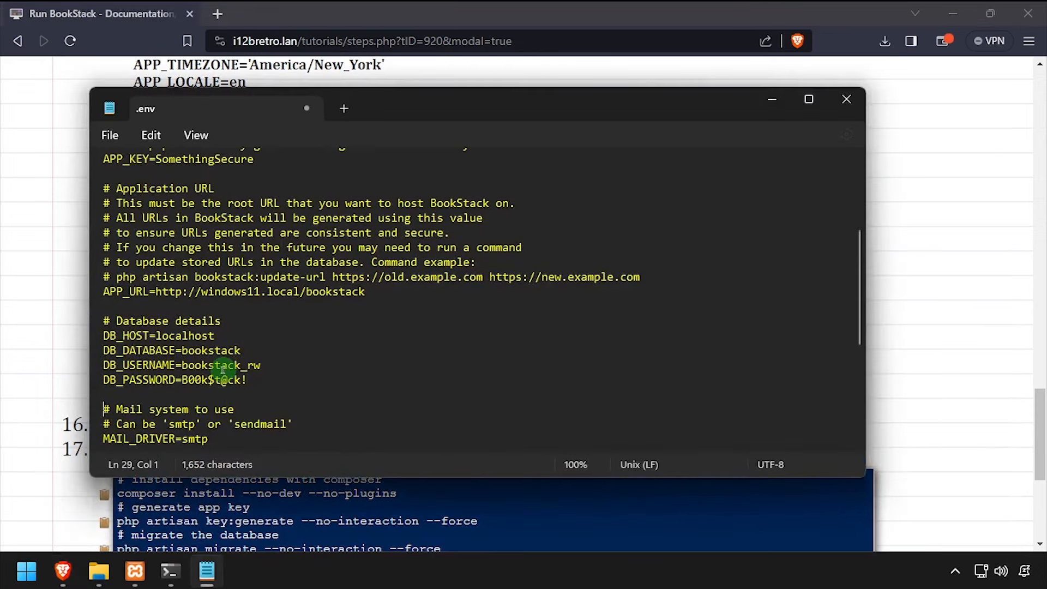
pyautogui.hotkey('ctrl', 'shift', 'End')
pyautogui.press('Delete')
pyautogui.hotkey('ctrl', 'v')
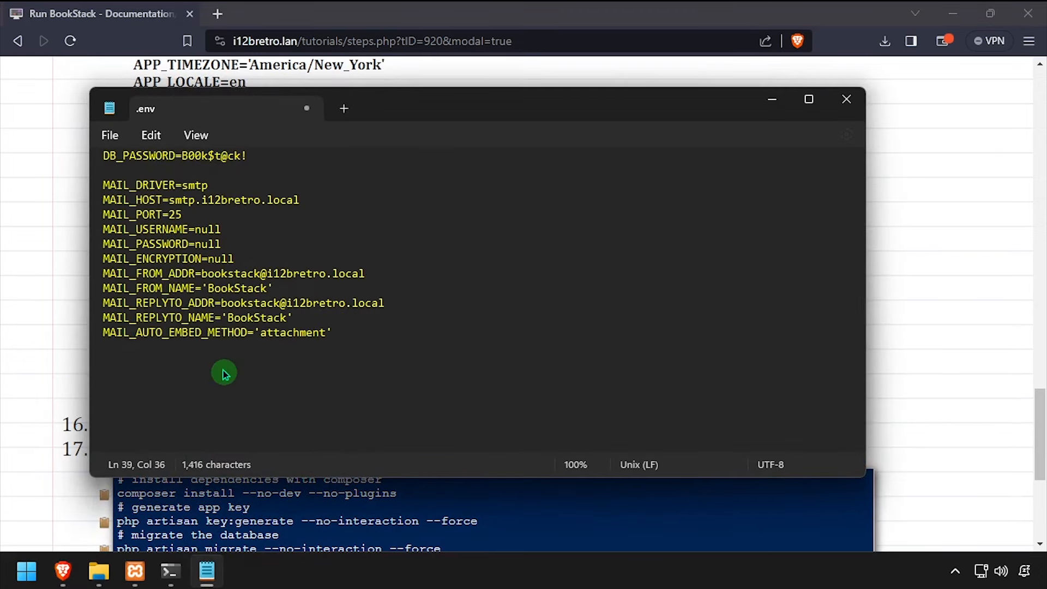
pyautogui.click(115, 137)
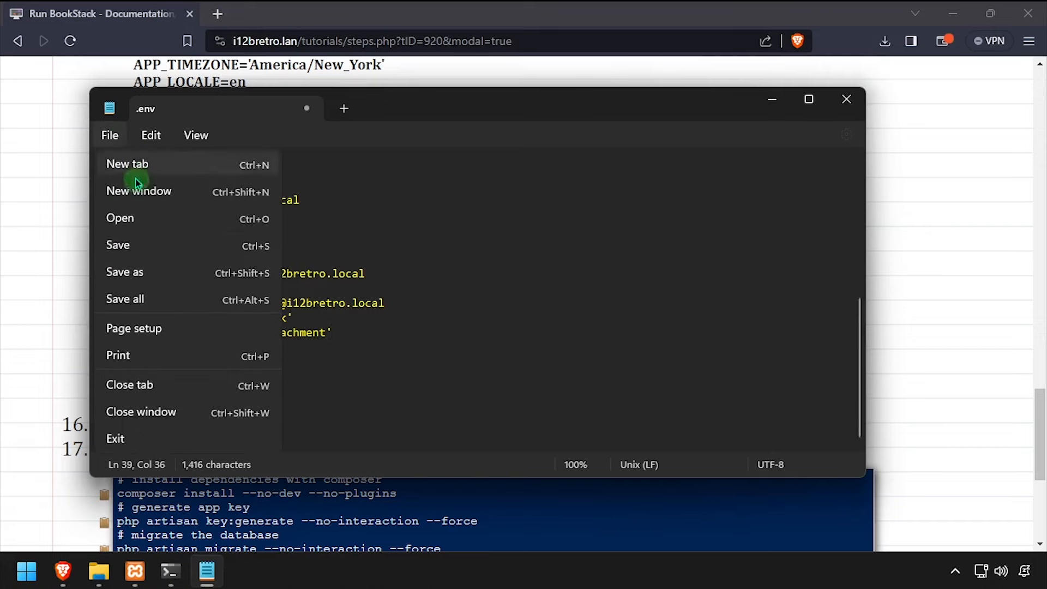
pyautogui.click(146, 247)
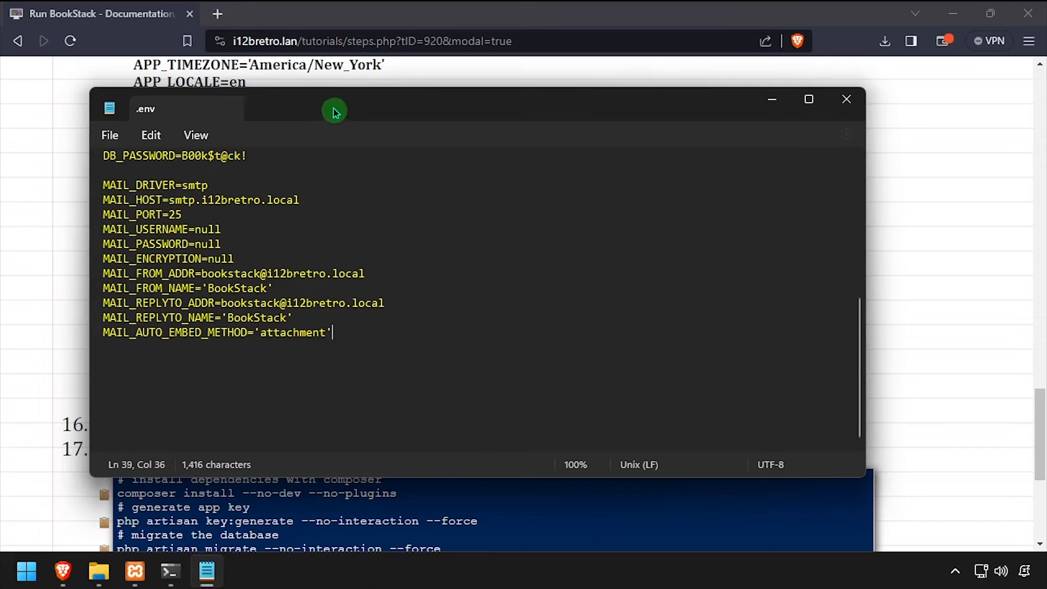
pyautogui.hotkey('ctrl', 'w')
# Run composer install --no-dev --no-plugins in the PowerShell terminal
pyautogui.scroll(-5, 597, 173)
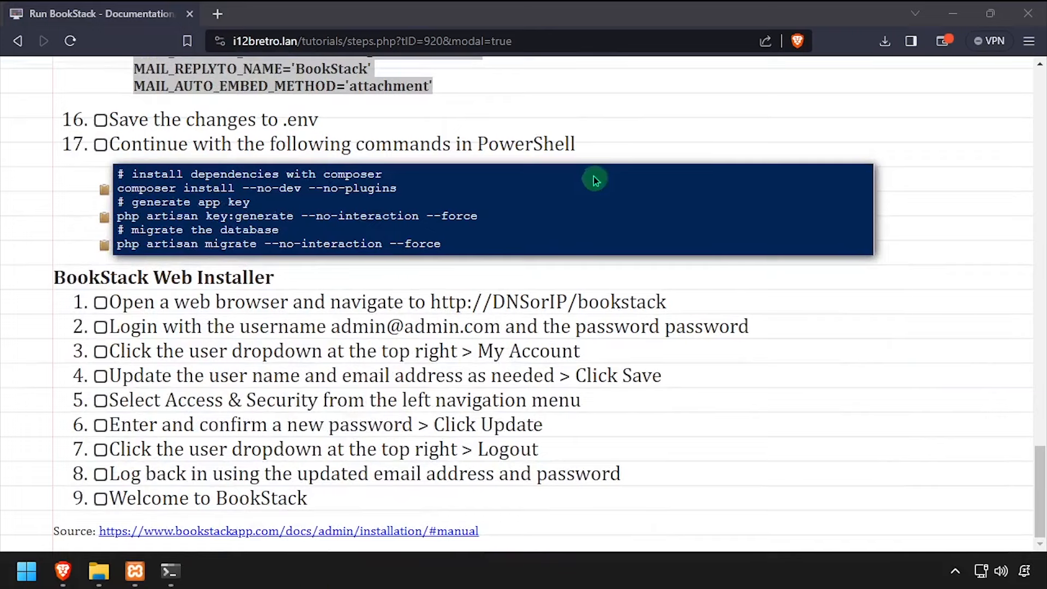
pyautogui.click(180, 574)
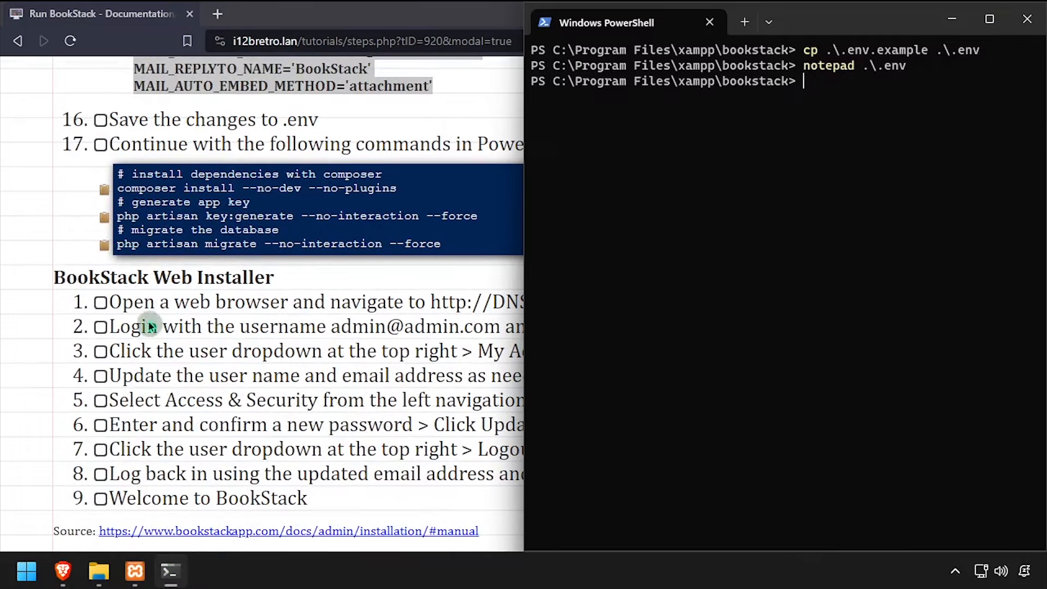
pyautogui.click(104, 189)
pyautogui.hotkey('alt', 'Tab')
pyautogui.hotkey('ctrl', 'v')
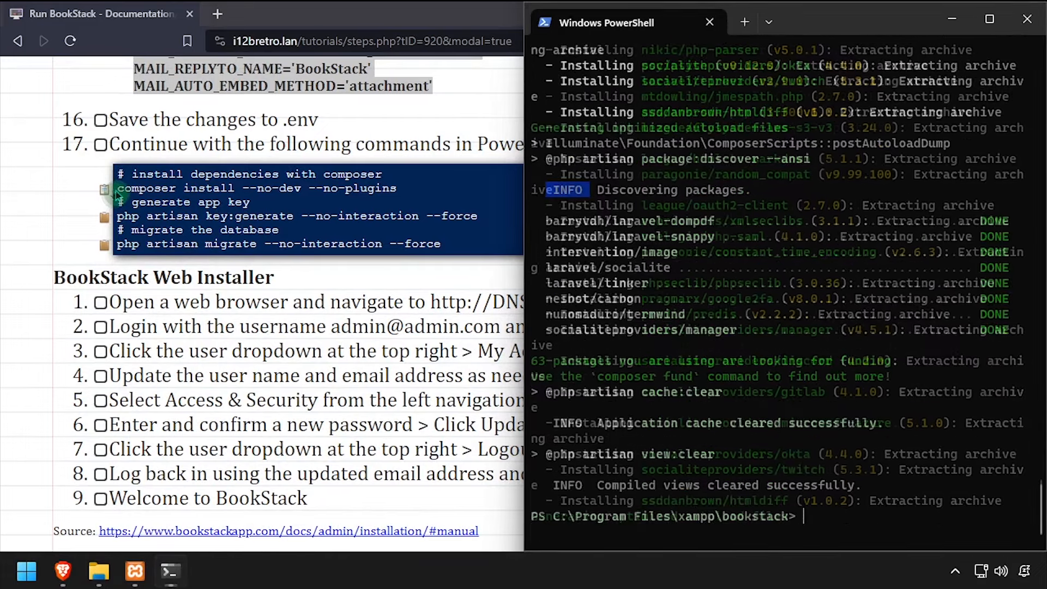
# Run php artisan key:generate and php artisan migrate, then exit PowerShell
pyautogui.click(109, 222)
pyautogui.hotkey('alt', 'Tab')
pyautogui.hotkey('ctrl', 'v')
pyautogui.press('Return')
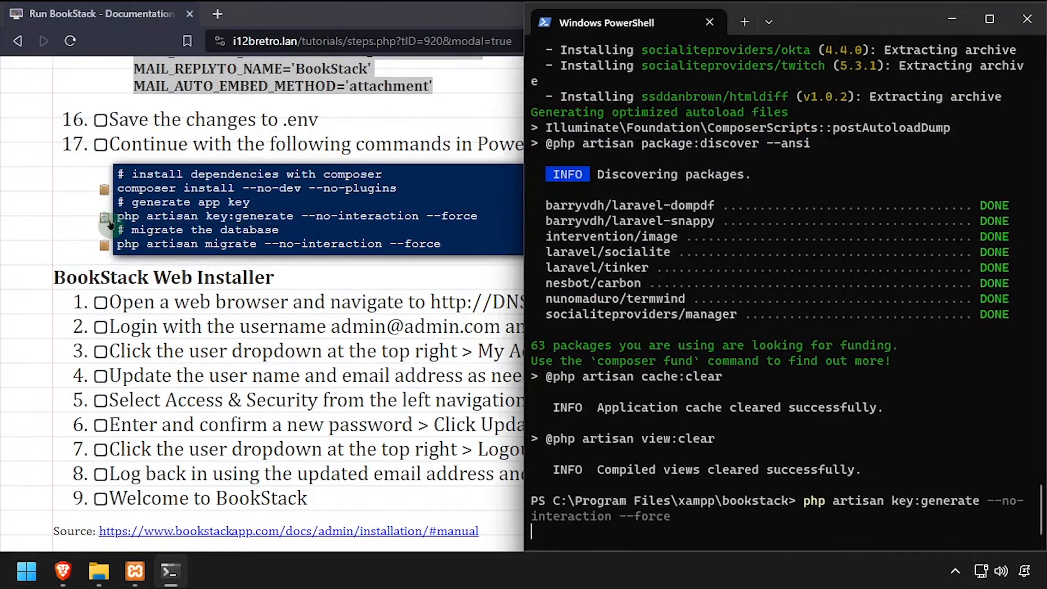
pyautogui.click(107, 236)
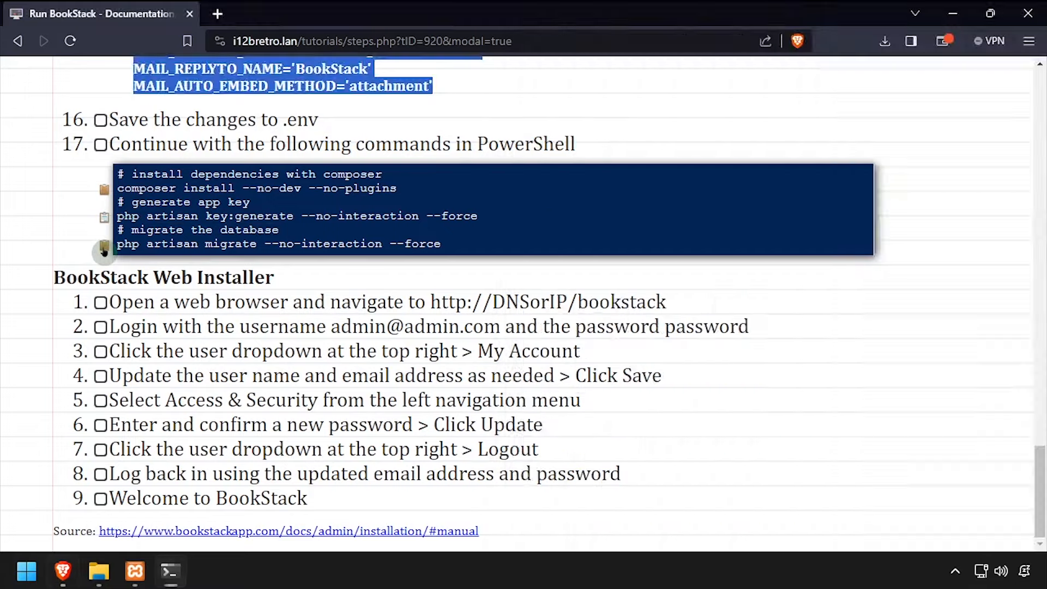
pyautogui.hotkey('alt', 'Tab')
pyautogui.hotkey('ctrl', 'v')
pyautogui.press('Return')
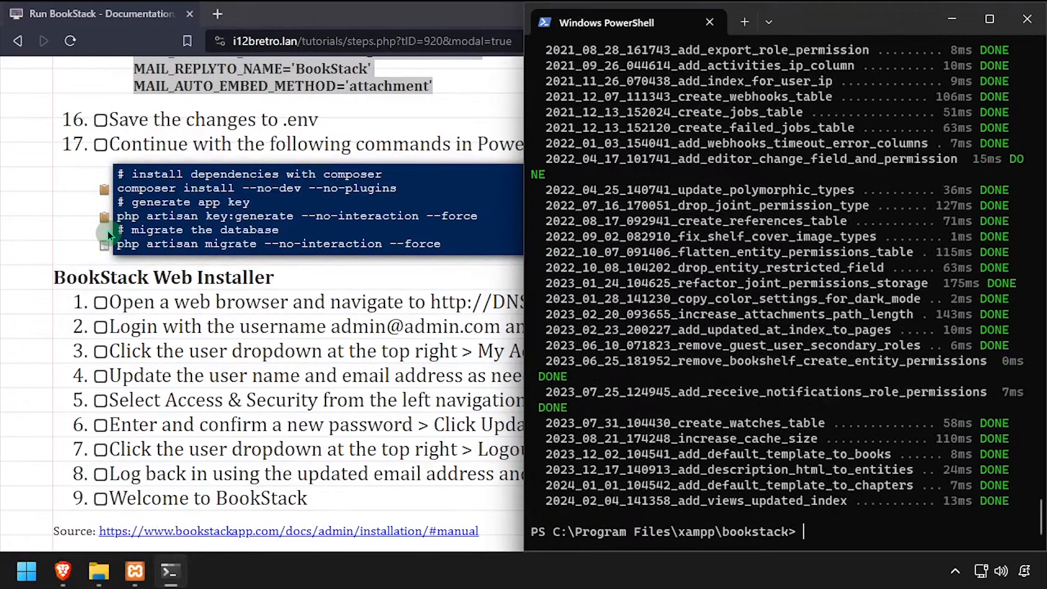
pyautogui.write('it')
pyautogui.press('Return')
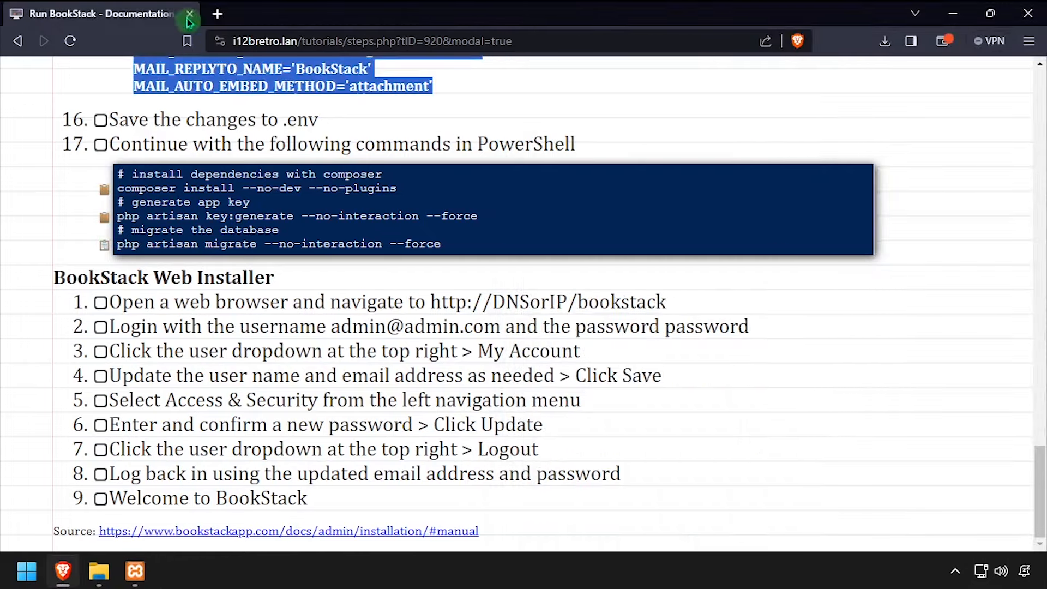
pyautogui.click(220, 16)
pyautogui.write('http')
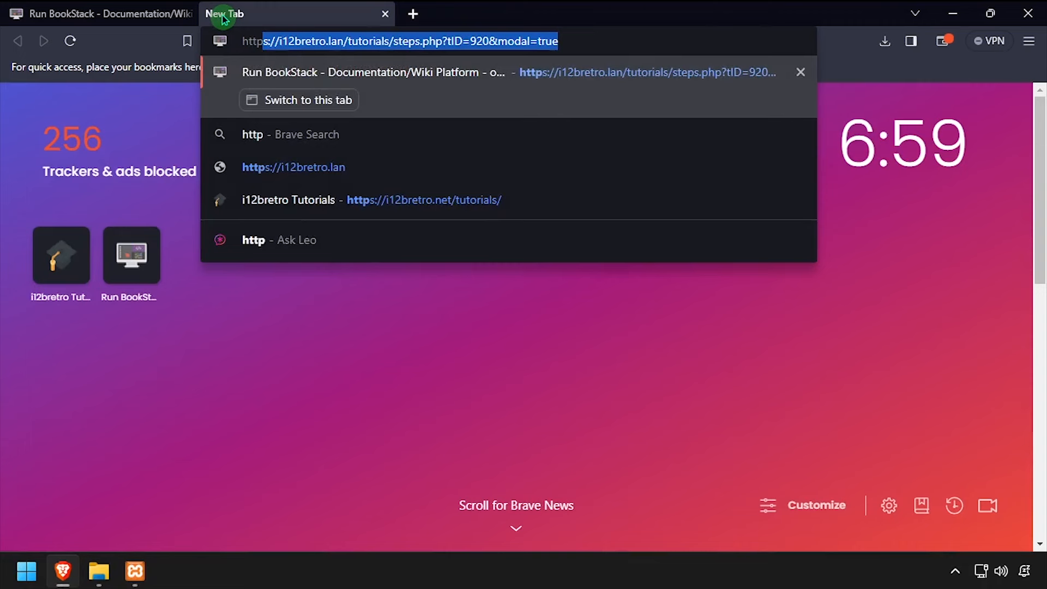
pyautogui.write('://windows11.local/bookst')
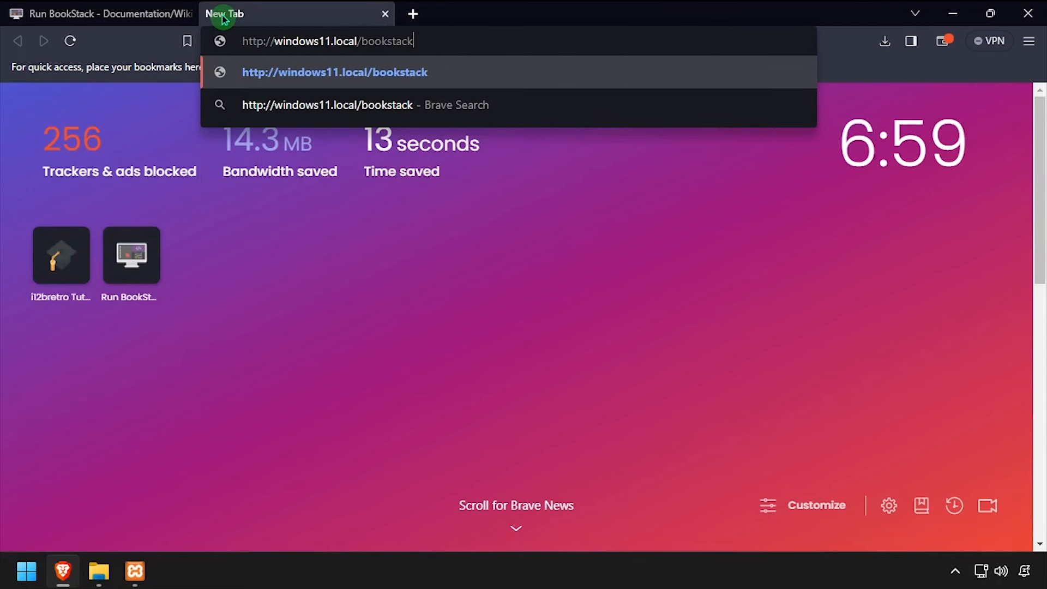
pyautogui.write('ack')
pyautogui.press('Return')
pyautogui.write('admin@admin.com')
pyautogui.press('Tab')
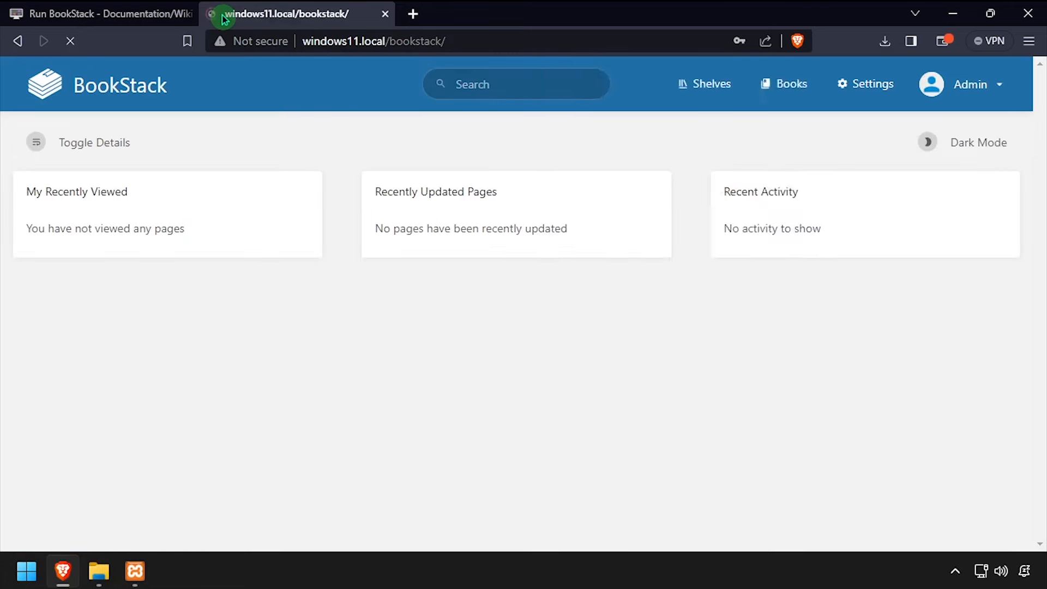
# Turn on Dark Mode, then replace the admin's Name and Email in My Account and save
pyautogui.click(783, 183)
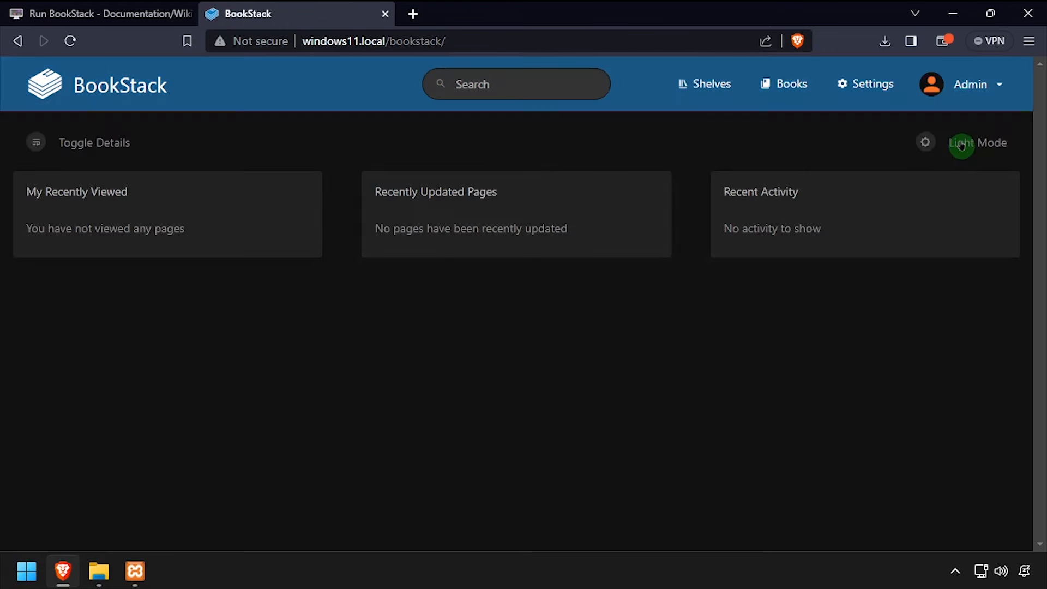
pyautogui.click(959, 103)
pyautogui.click(956, 155)
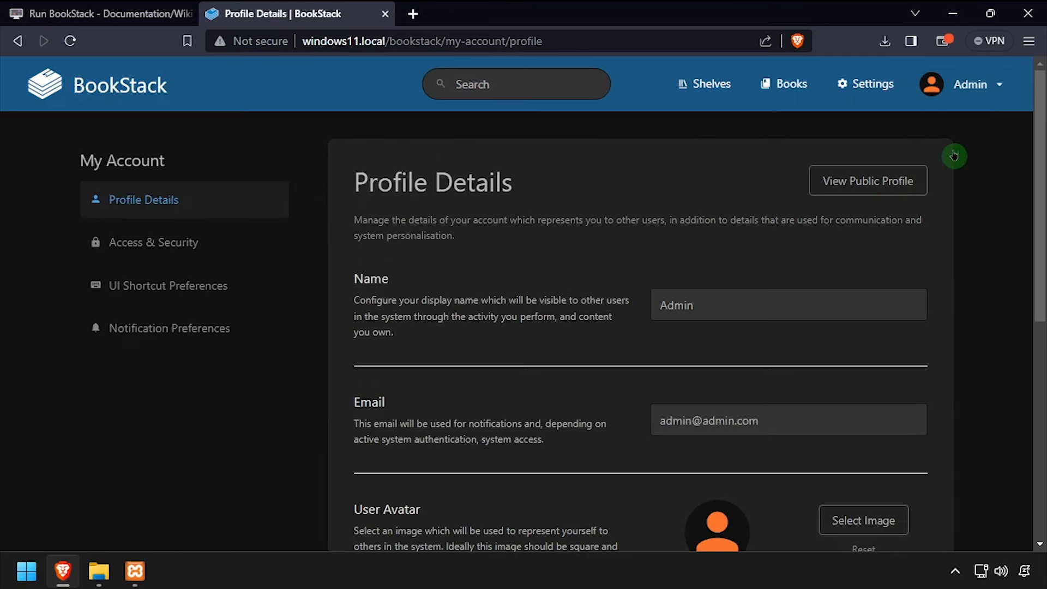
pyautogui.doubleClick(710, 304)
pyautogui.write('i12bretro')
pyautogui.press('Tab')
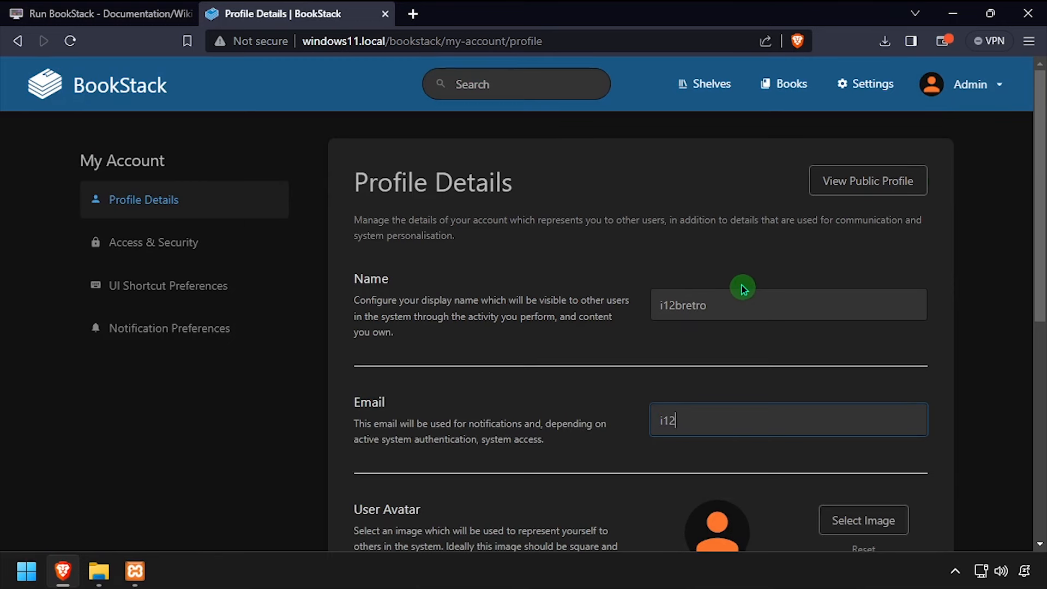
pyautogui.scroll(-6, 743, 289)
pyautogui.click(908, 428)
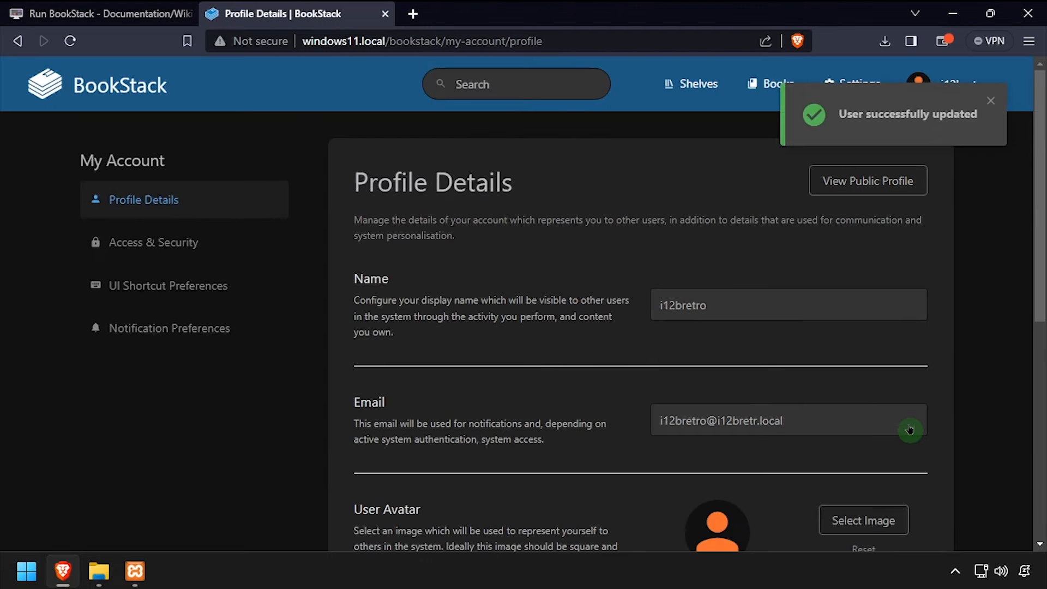
# On the Access & Security page, set and confirm a new account password and apply it
pyautogui.click(203, 246)
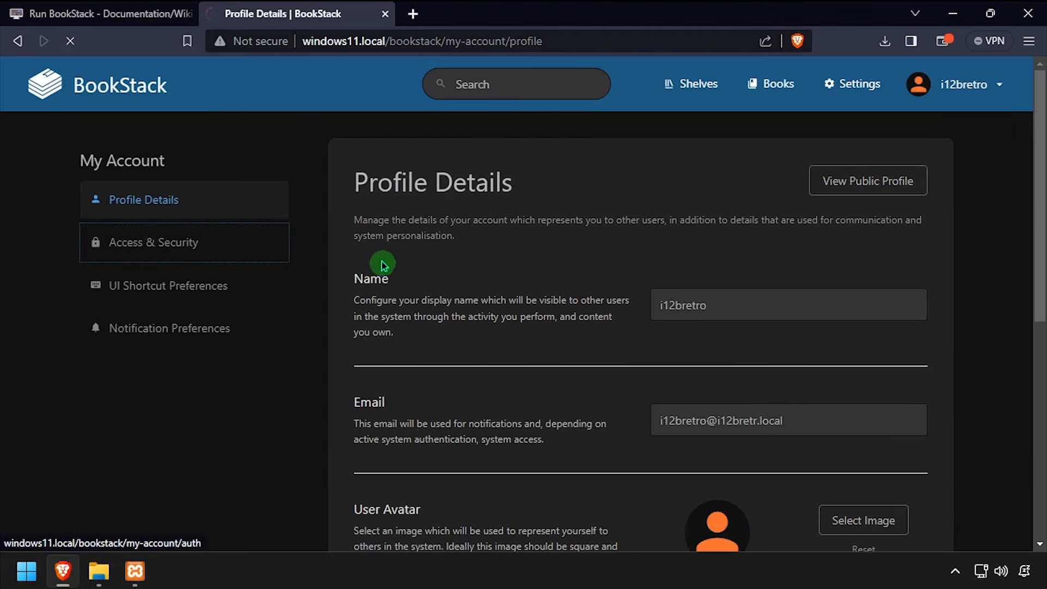
pyautogui.click(420, 271)
pyautogui.write('•••••••')
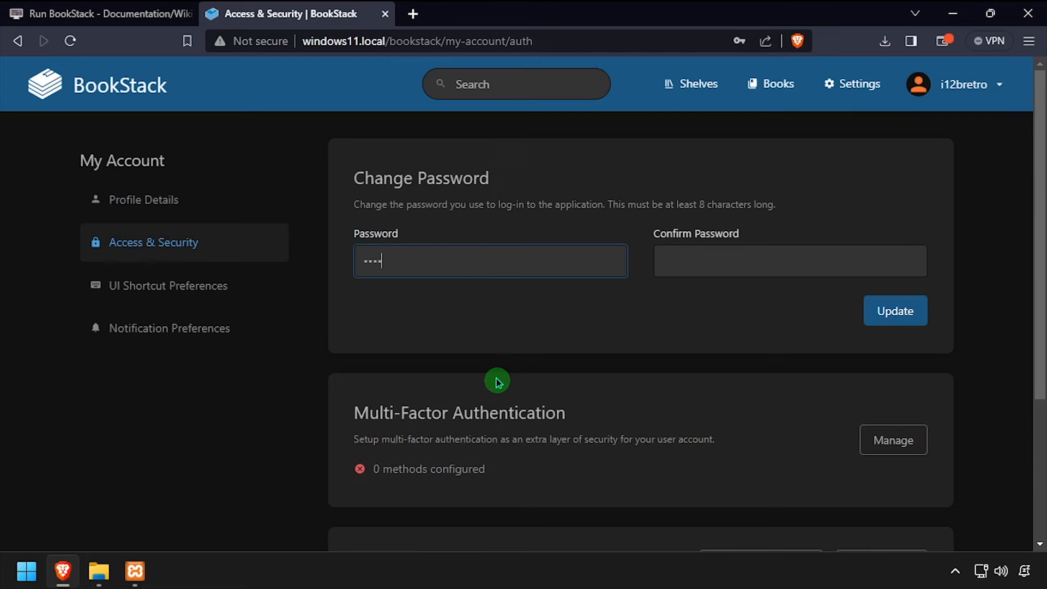
pyautogui.press('Tab')
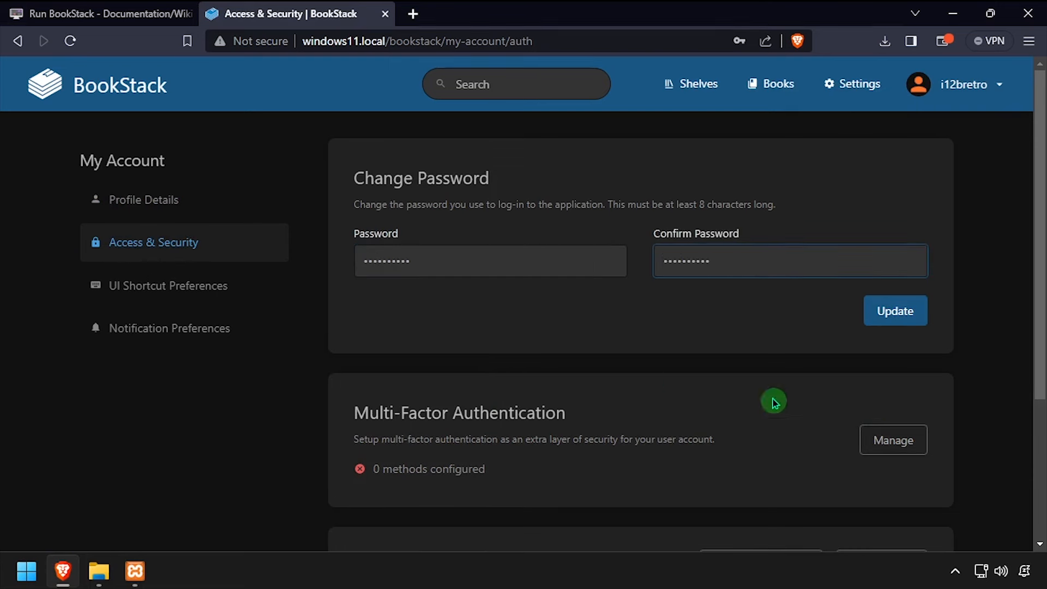
pyautogui.click(881, 316)
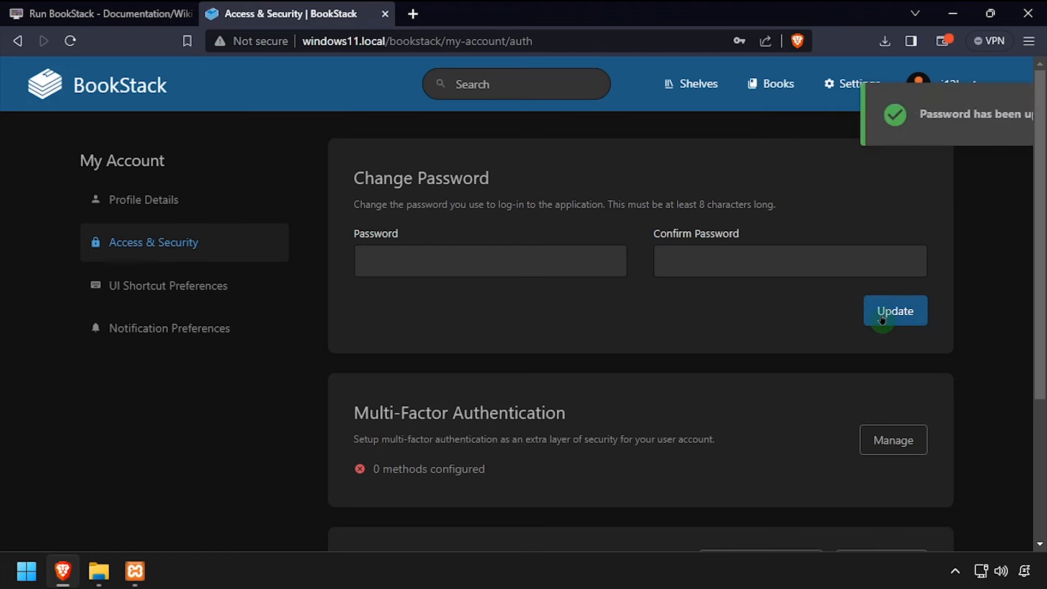
pyautogui.click(966, 101)
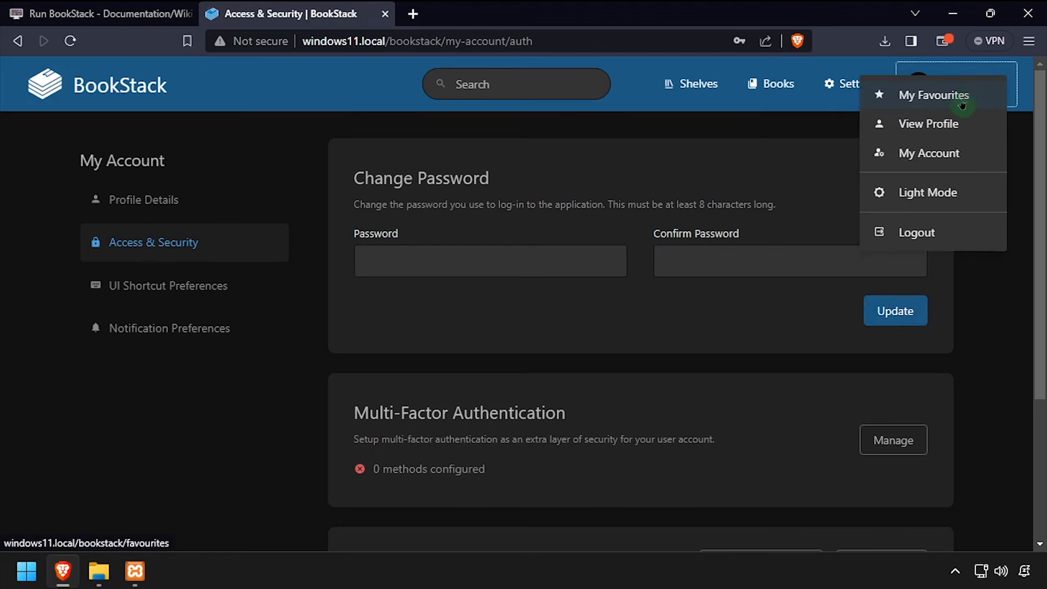
# Log out, sign back in with the updated email and new password, and go to Settings
pyautogui.click(918, 237)
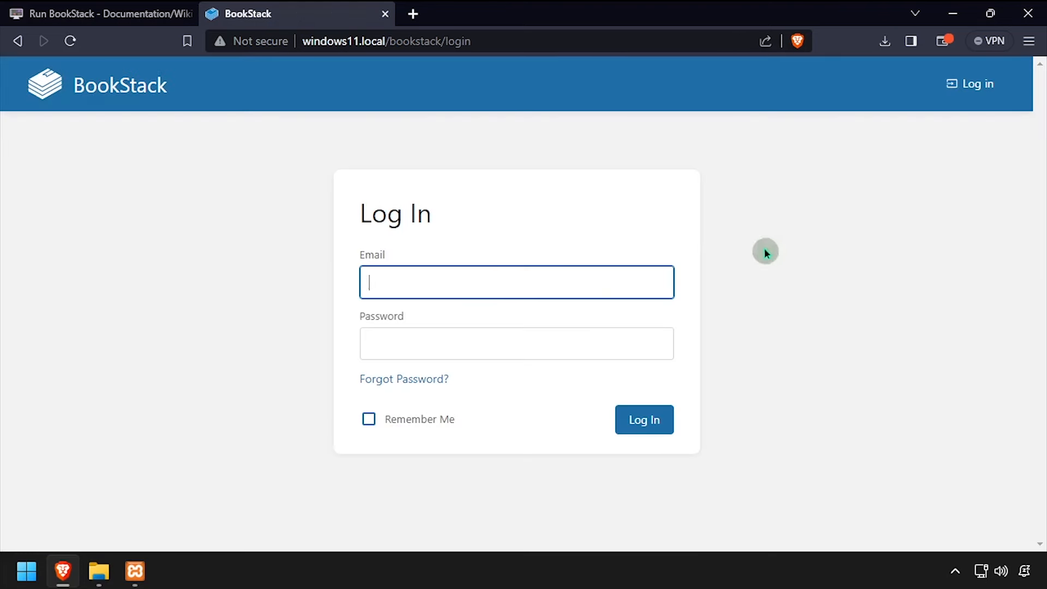
pyautogui.click(581, 282)
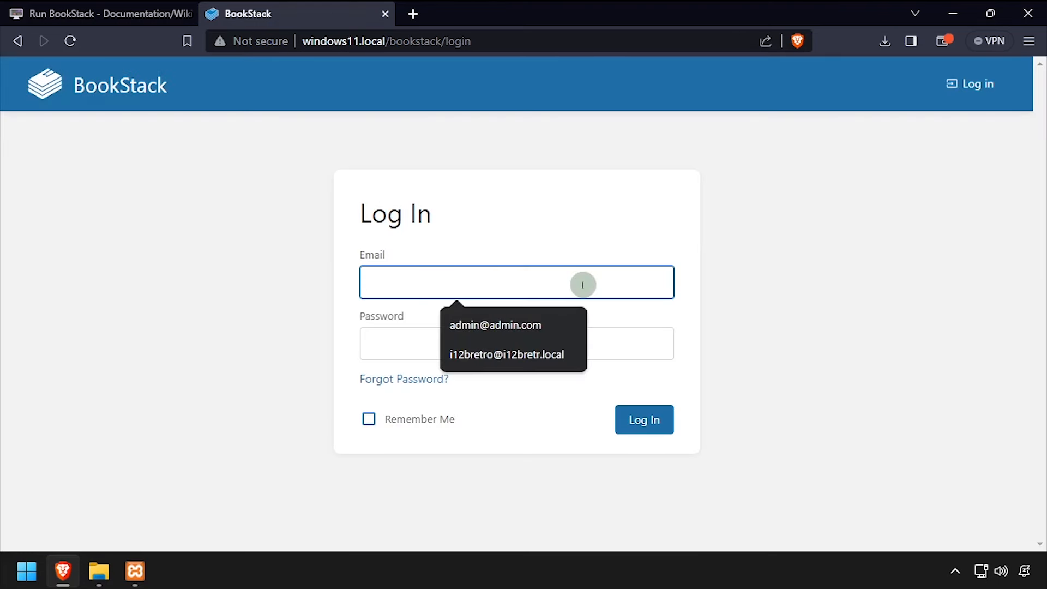
pyautogui.click(522, 354)
pyautogui.click(553, 329)
pyautogui.write('••••••••••')
pyautogui.press('Return')
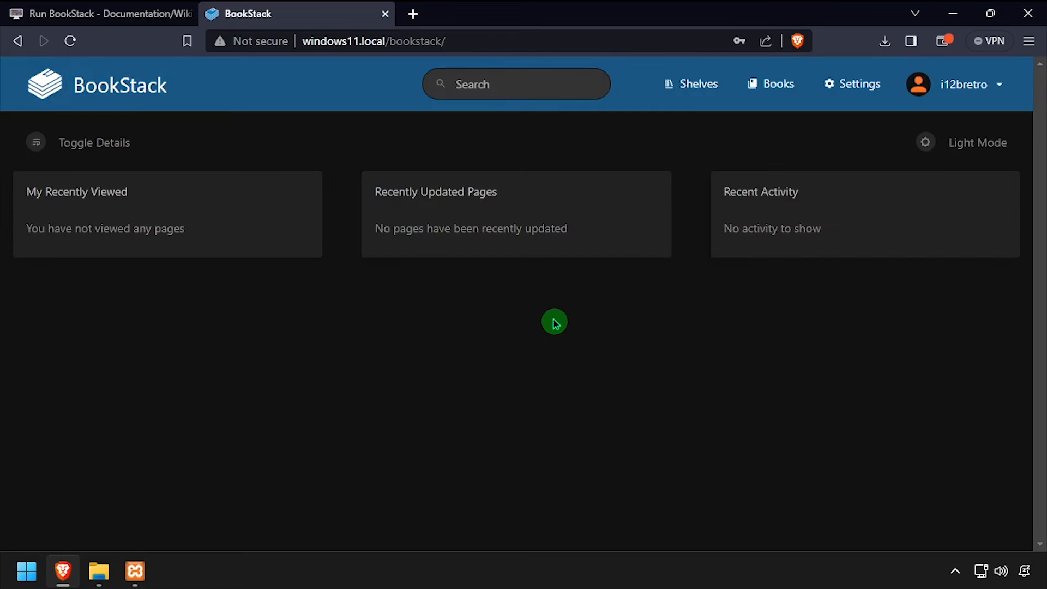
pyautogui.click(872, 93)
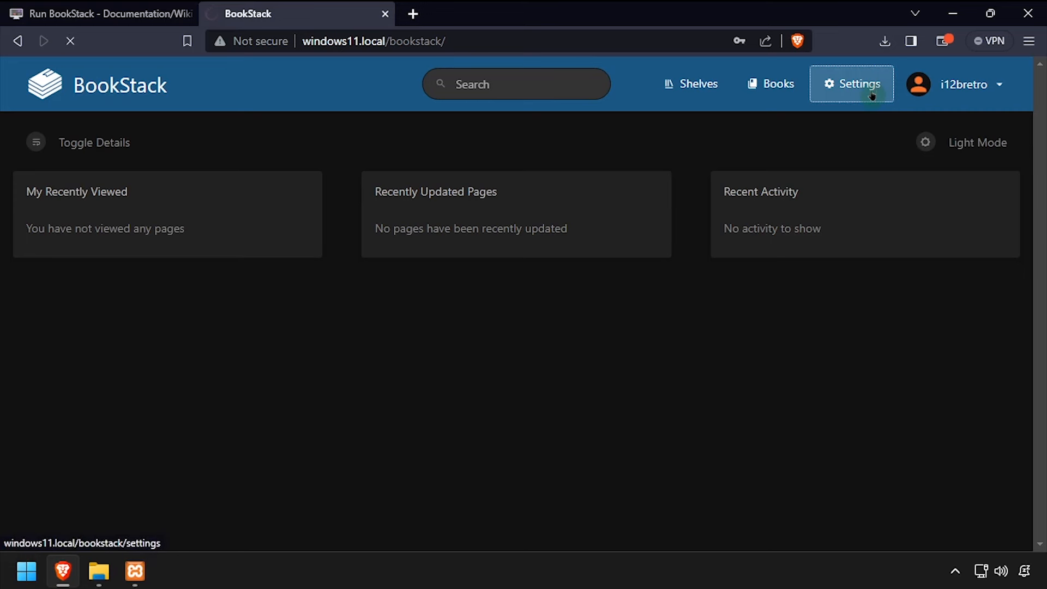